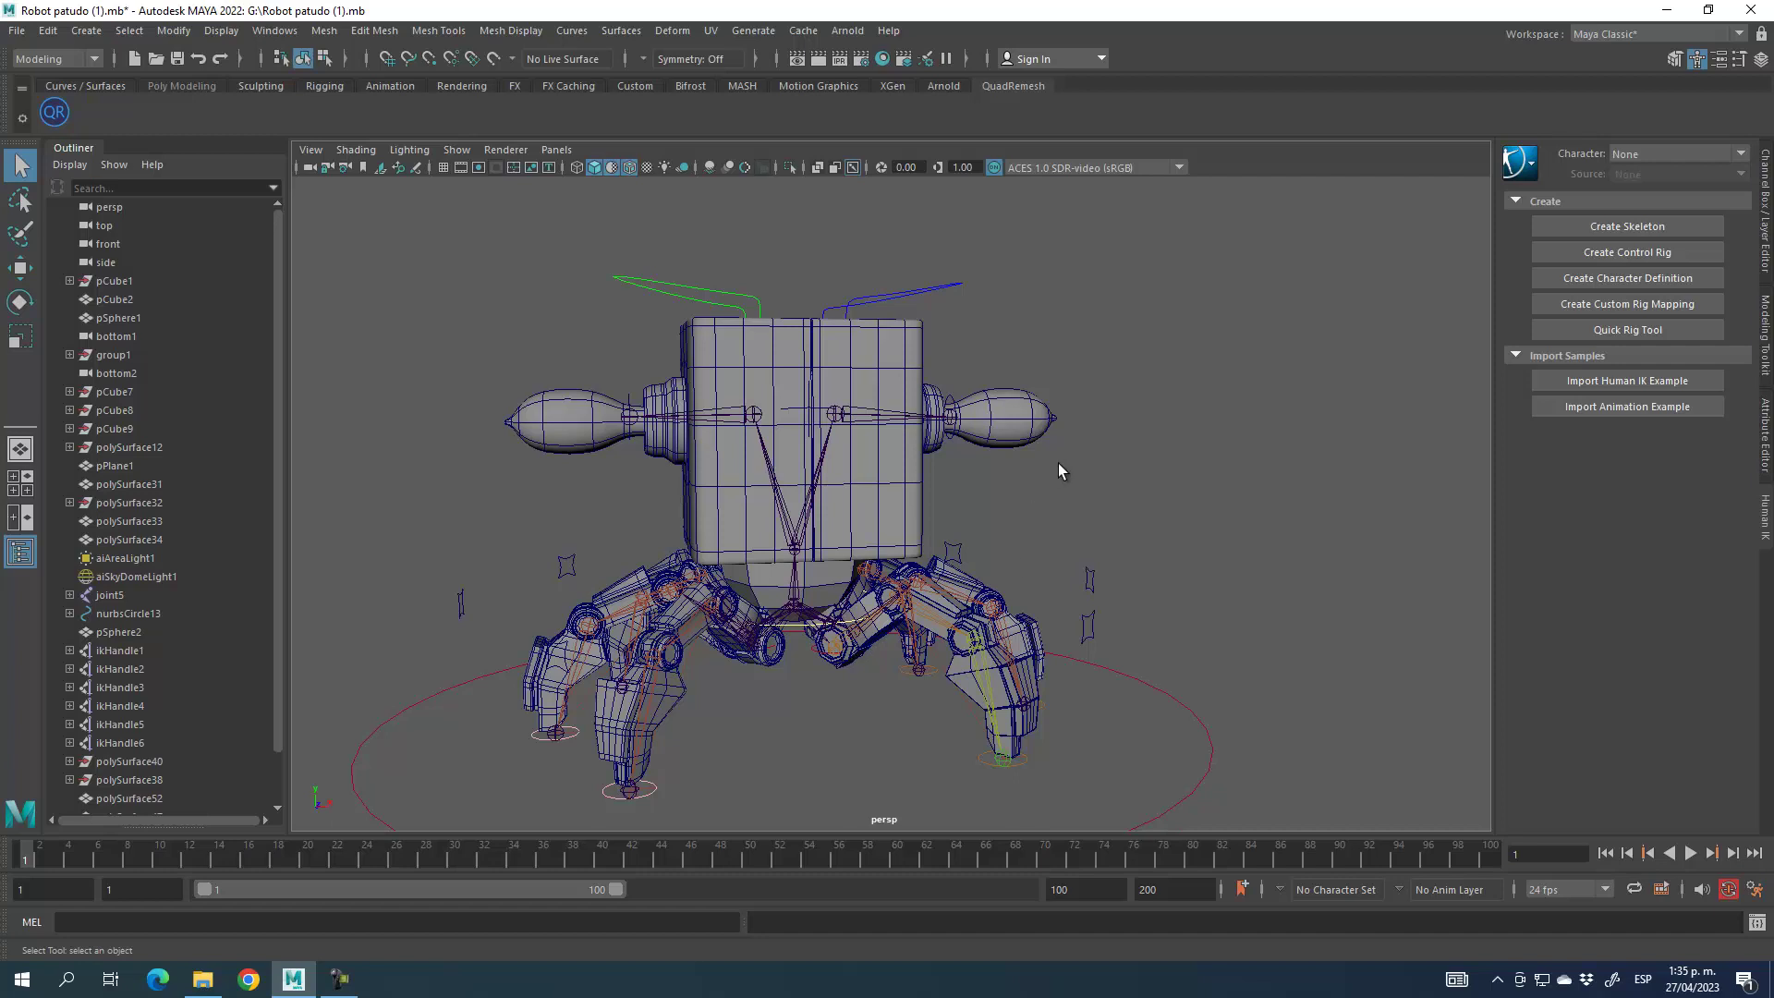
Examine how the robot's rigged legs connect to the central sphere, checking the sphere and one leg's already separate upper segment
{"action": "scroll", "coordinate": [850, 587], "scroll_direction": "up", "scroll_amount": 5}
{"action": "scroll", "coordinate": [860, 626], "scroll_direction": "up", "scroll_amount": 3}
{"action": "left_click_drag", "start_coordinate": [857, 624], "coordinate": [839, 553], "text": "alt"}
{"action": "left_click_drag", "start_coordinate": [848, 667], "coordinate": [826, 628], "text": "alt"}
{"action": "mouse_move", "coordinate": [27, 855]}
{"action": "left_mouse_down"}
{"action": "mouse_move", "coordinate": [330, 856]}
{"action": "mouse_move", "coordinate": [115, 850]}
{"action": "mouse_move", "coordinate": [247, 836]}
{"action": "mouse_move", "coordinate": [141, 851]}
{"action": "mouse_move", "coordinate": [27, 843]}
{"action": "mouse_move", "coordinate": [174, 832]}
{"action": "mouse_move", "coordinate": [0, 836]}
{"action": "left_mouse_up"}
{"action": "mouse_move", "coordinate": [1105, 579]}
{"action": "left_mouse_down", "text": "alt"}
{"action": "mouse_move", "coordinate": [1201, 507]}
{"action": "mouse_move", "coordinate": [1085, 587]}
{"action": "mouse_move", "coordinate": [1111, 559]}
{"action": "left_mouse_up", "text": "alt"}
{"action": "scroll", "coordinate": [1112, 557], "scroll_direction": "up", "scroll_amount": 5}
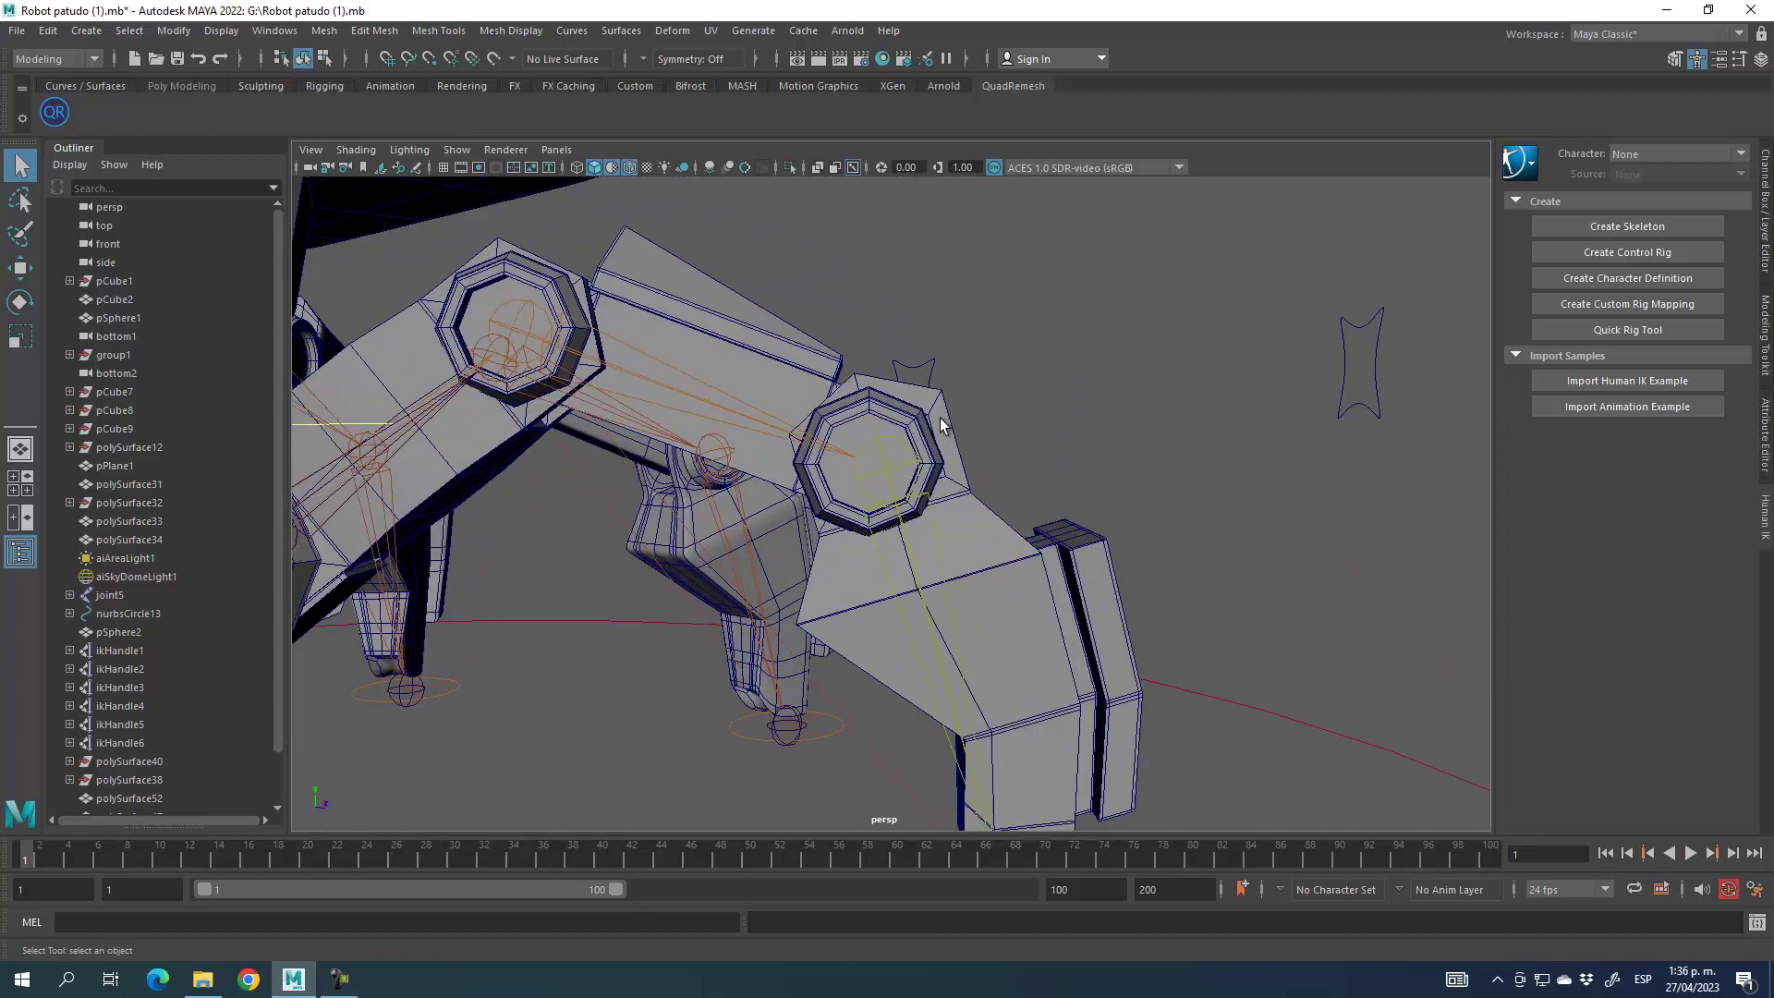
{"action": "left_click_drag", "start_coordinate": [883, 479], "coordinate": [795, 643], "text": "alt"}
{"action": "middle_click_drag", "start_coordinate": [727, 681], "coordinate": [835, 656], "text": "alt"}
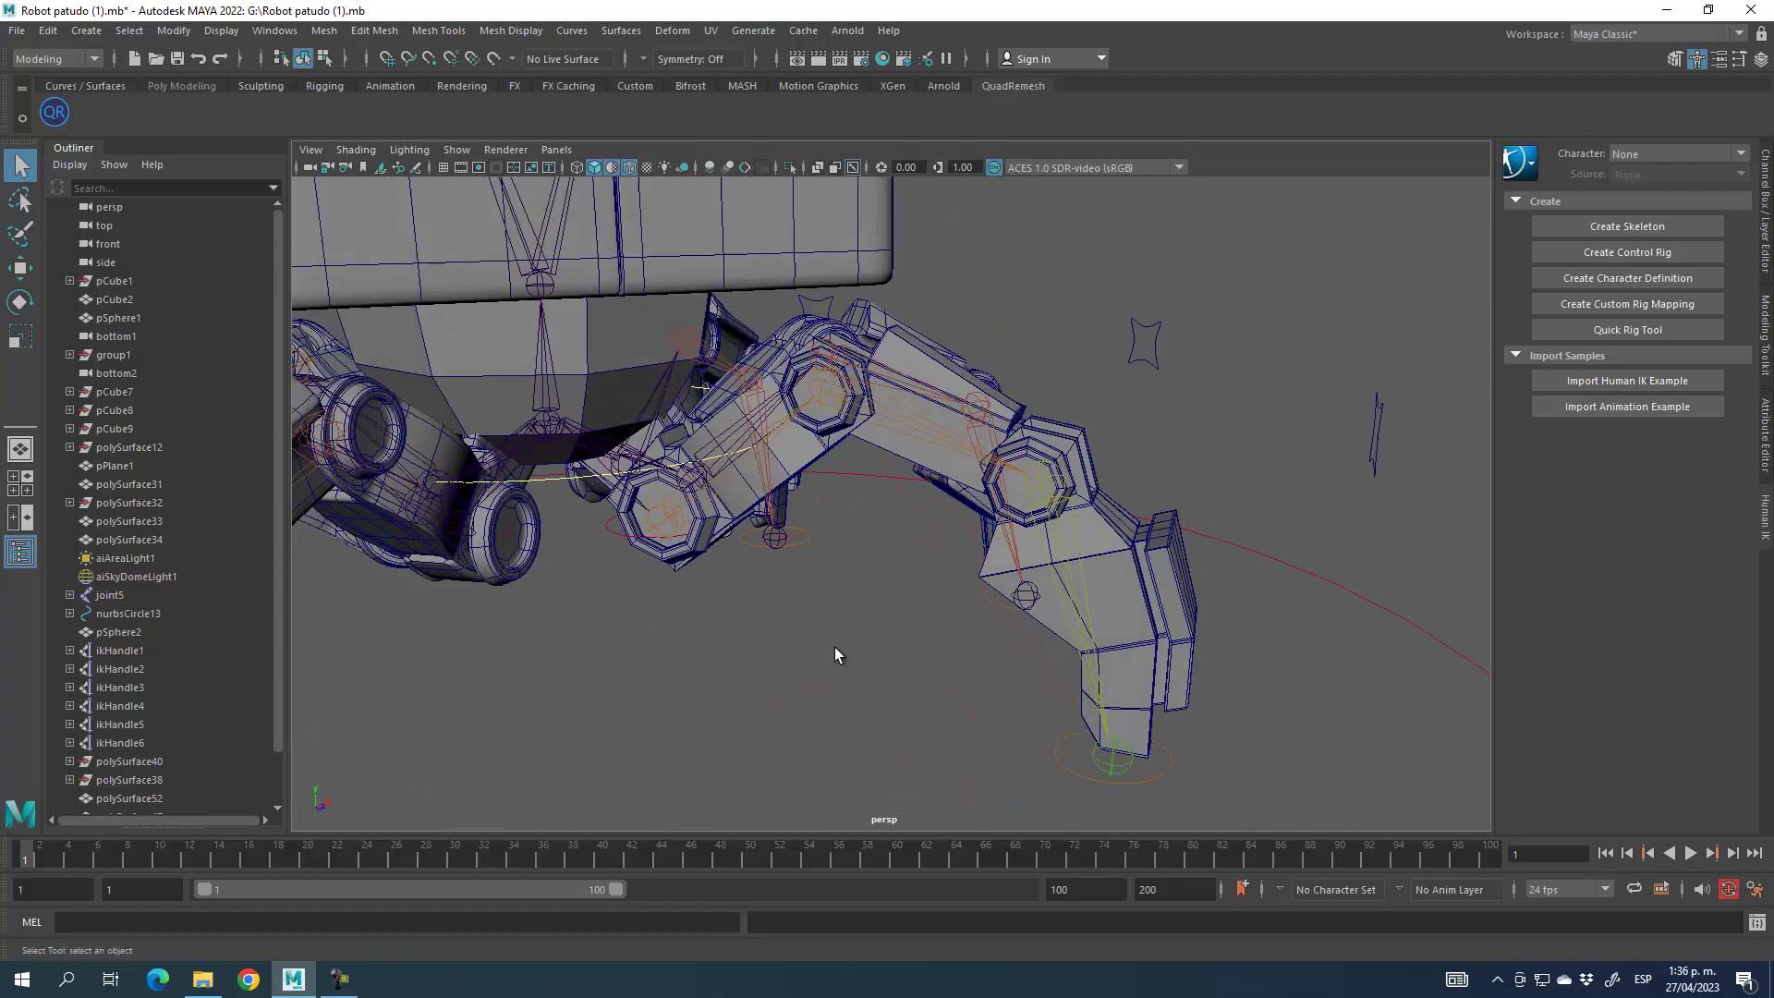
{"action": "scroll", "coordinate": [766, 619], "scroll_direction": "down", "scroll_amount": 3}
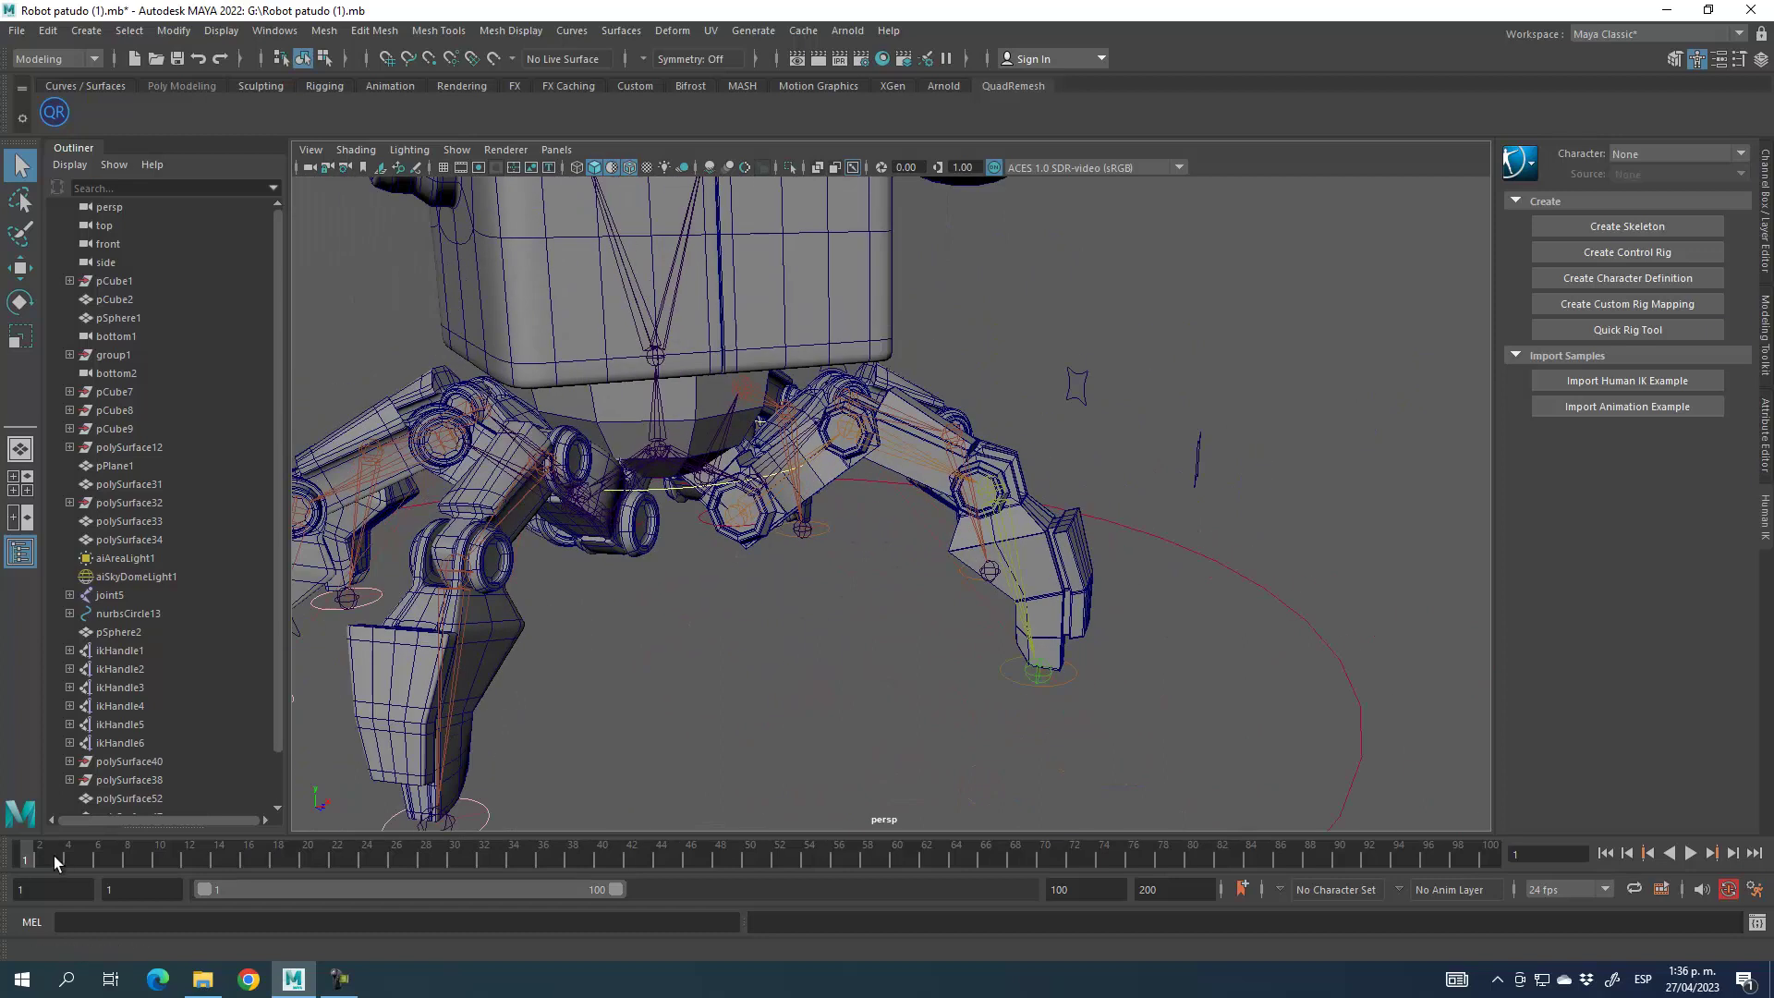
{"action": "mouse_move", "coordinate": [37, 856]}
{"action": "left_mouse_down"}
{"action": "mouse_move", "coordinate": [364, 852]}
{"action": "mouse_move", "coordinate": [20, 821]}
{"action": "mouse_move", "coordinate": [179, 818]}
{"action": "mouse_move", "coordinate": [28, 823]}
{"action": "left_mouse_up"}
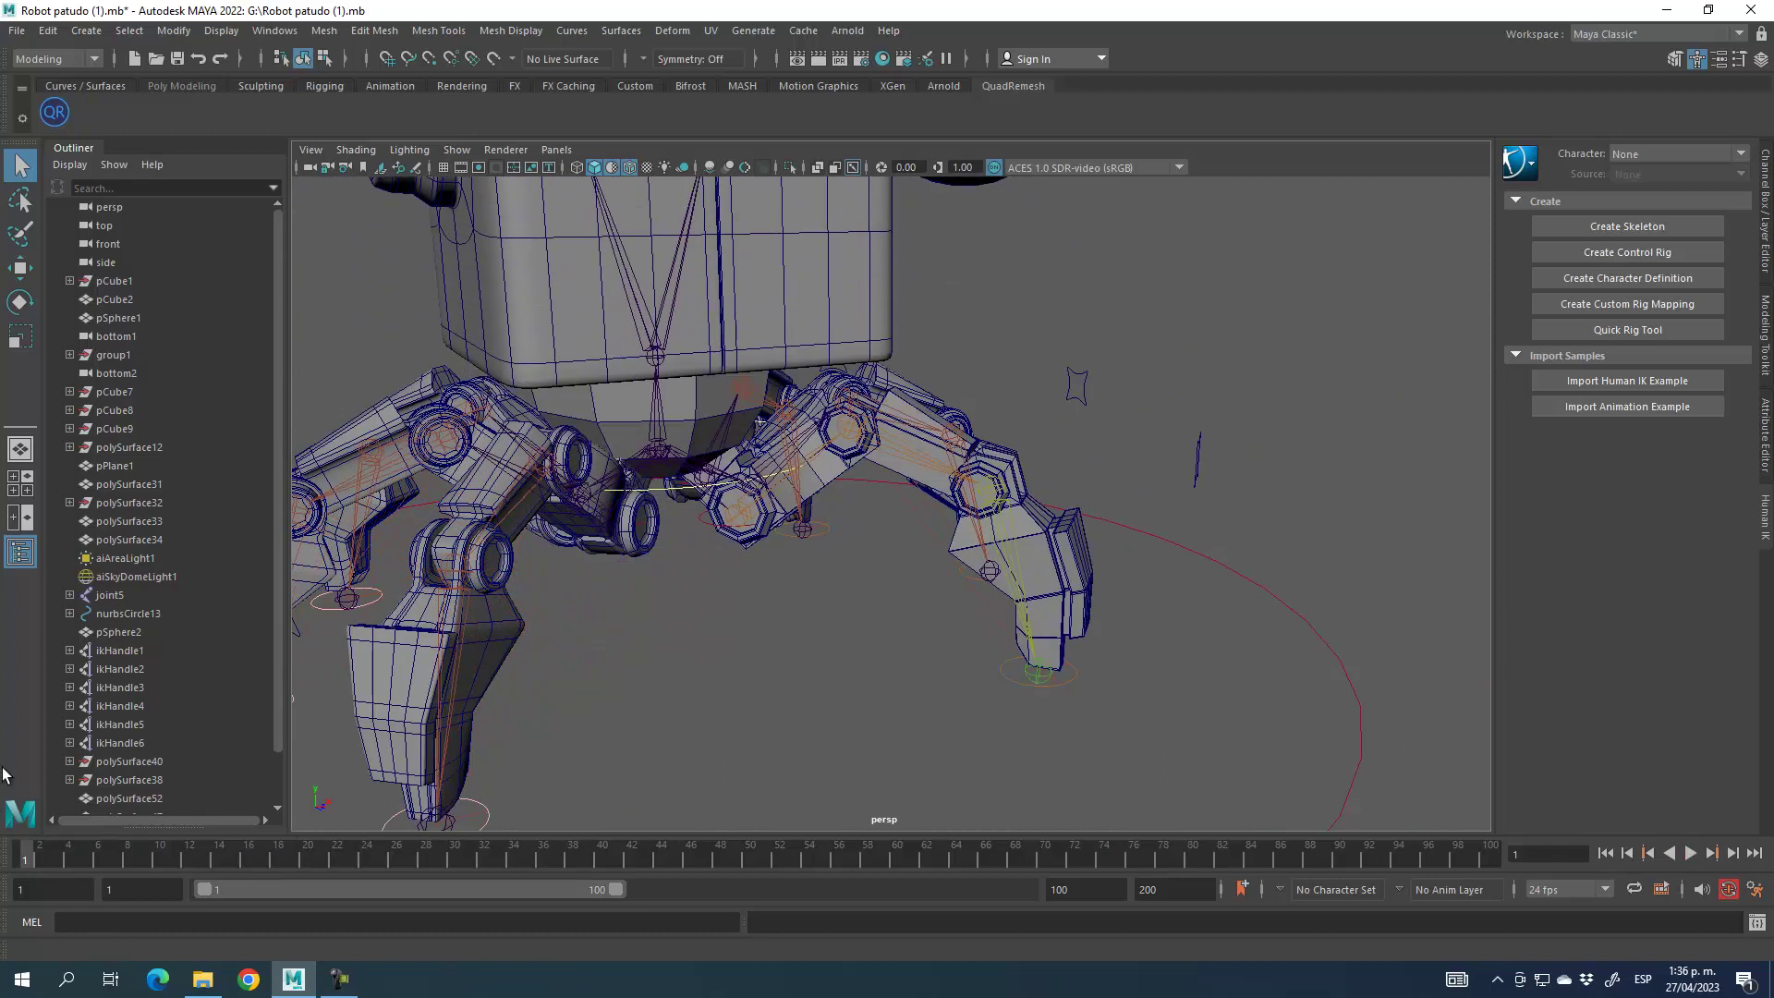
{"action": "left_click", "coordinate": [695, 400]}
{"action": "left_click_drag", "start_coordinate": [695, 486], "coordinate": [680, 353], "text": "alt"}
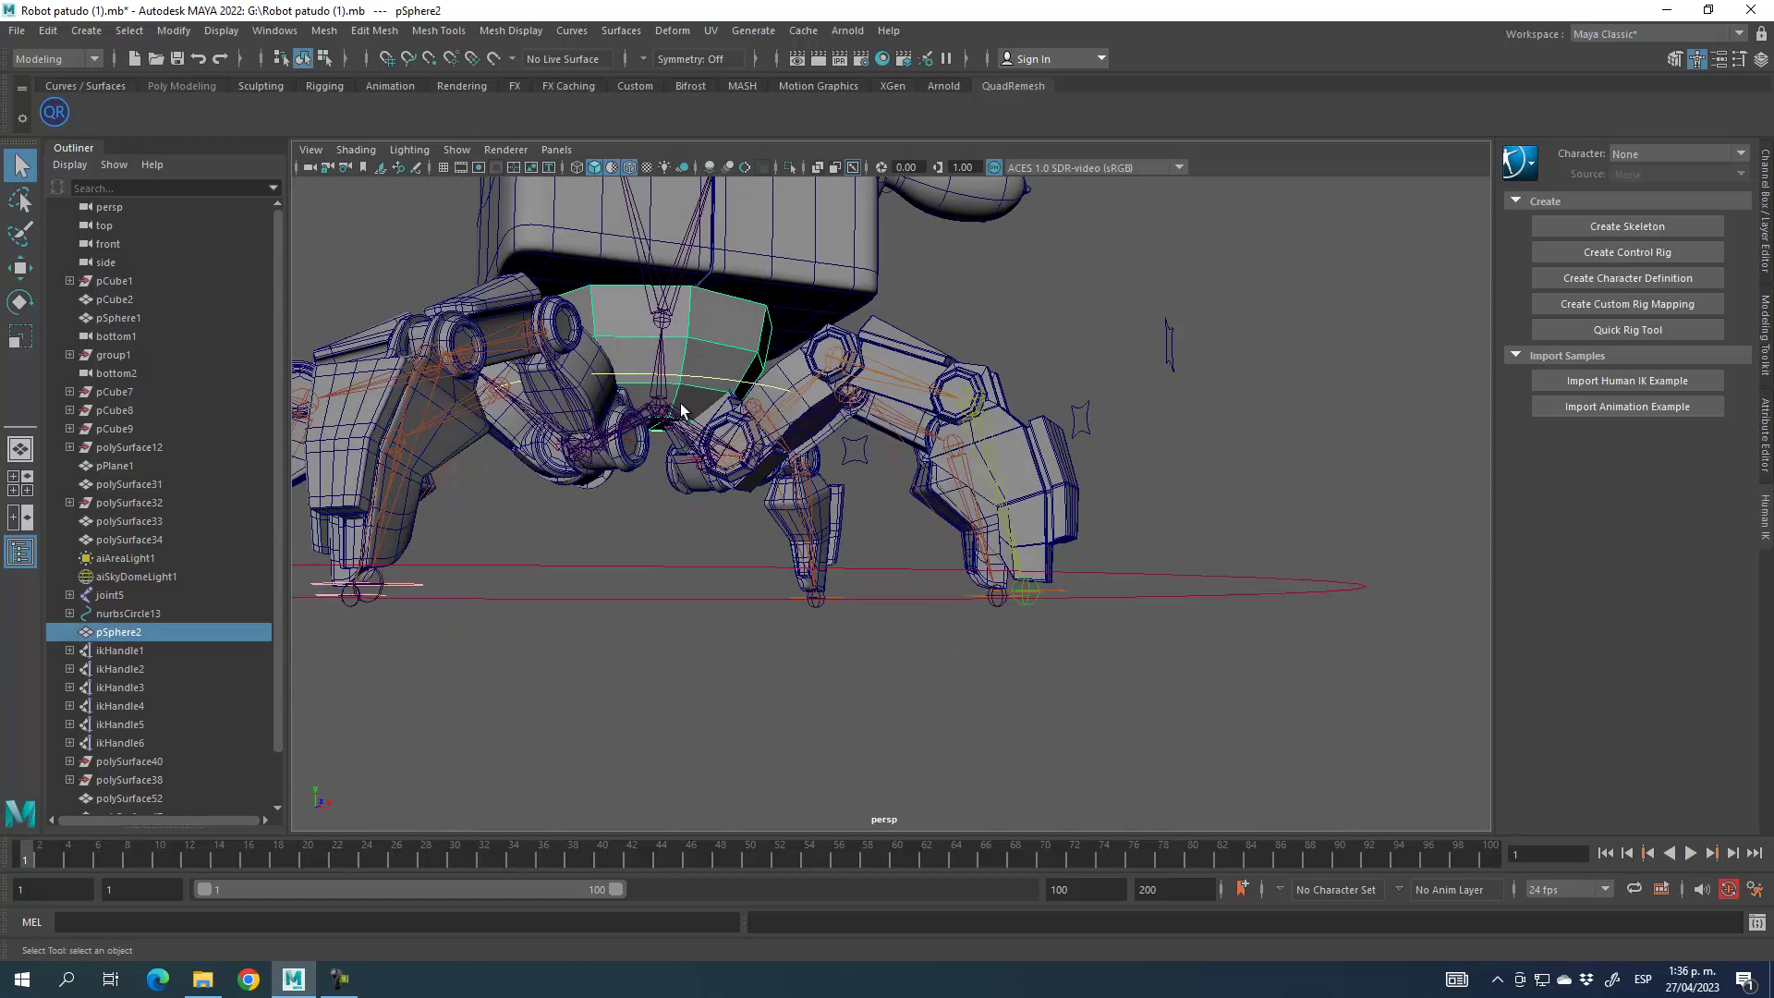
{"action": "left_click_drag", "start_coordinate": [630, 628], "coordinate": [732, 711], "text": "alt"}
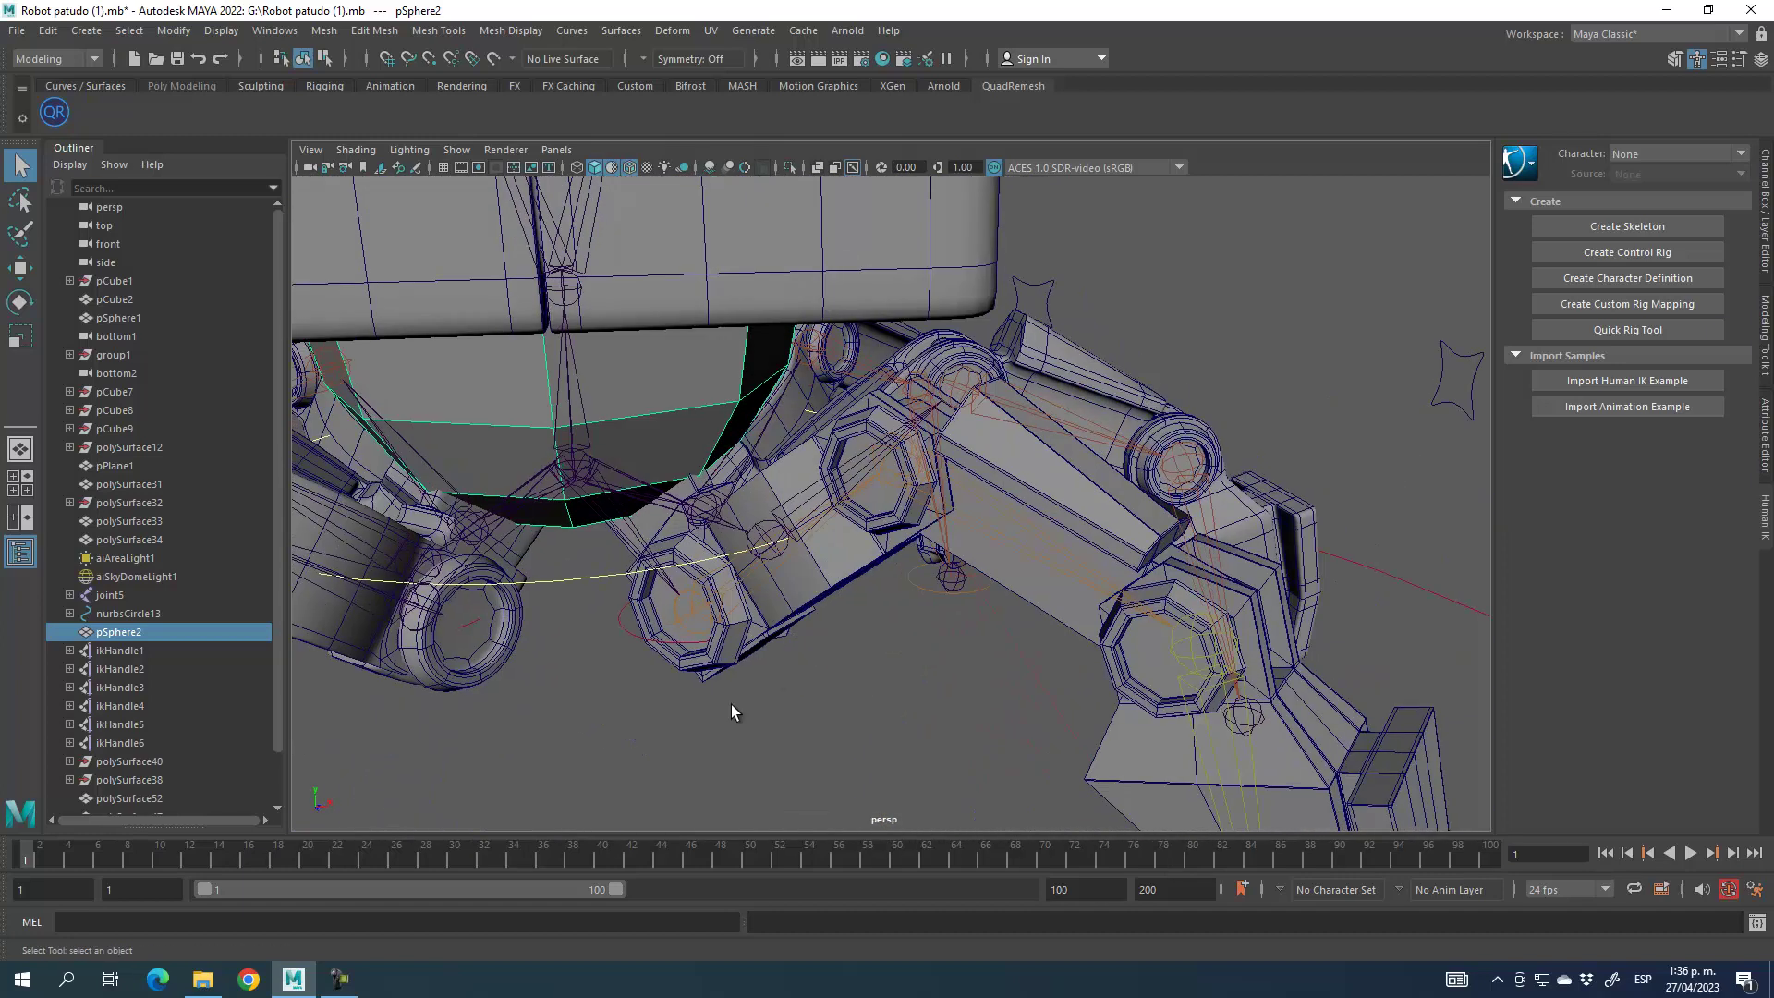
{"action": "left_click", "coordinate": [721, 631]}
{"action": "left_click_drag", "start_coordinate": [878, 564], "coordinate": [943, 450], "text": "alt"}
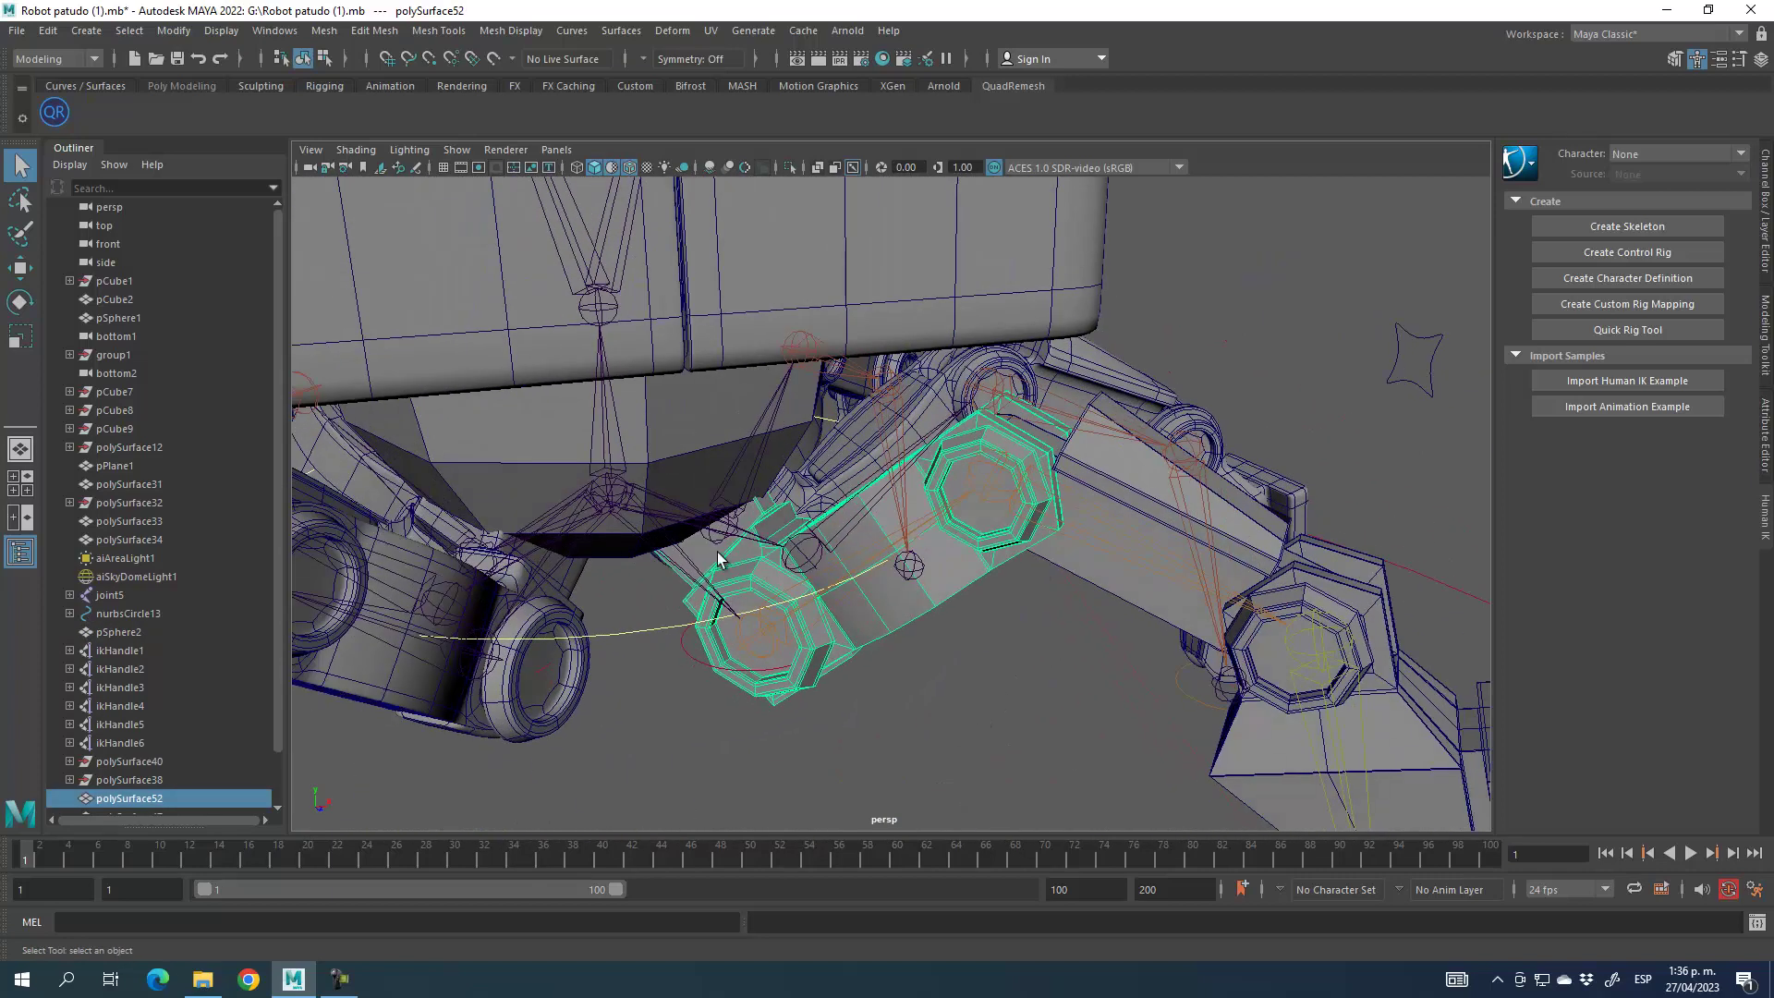
{"action": "left_click_drag", "start_coordinate": [1005, 444], "coordinate": [899, 646], "text": "alt"}
Separate the single leg mesh polySurface33 into its individual pieces
{"action": "left_click", "coordinate": [677, 552]}
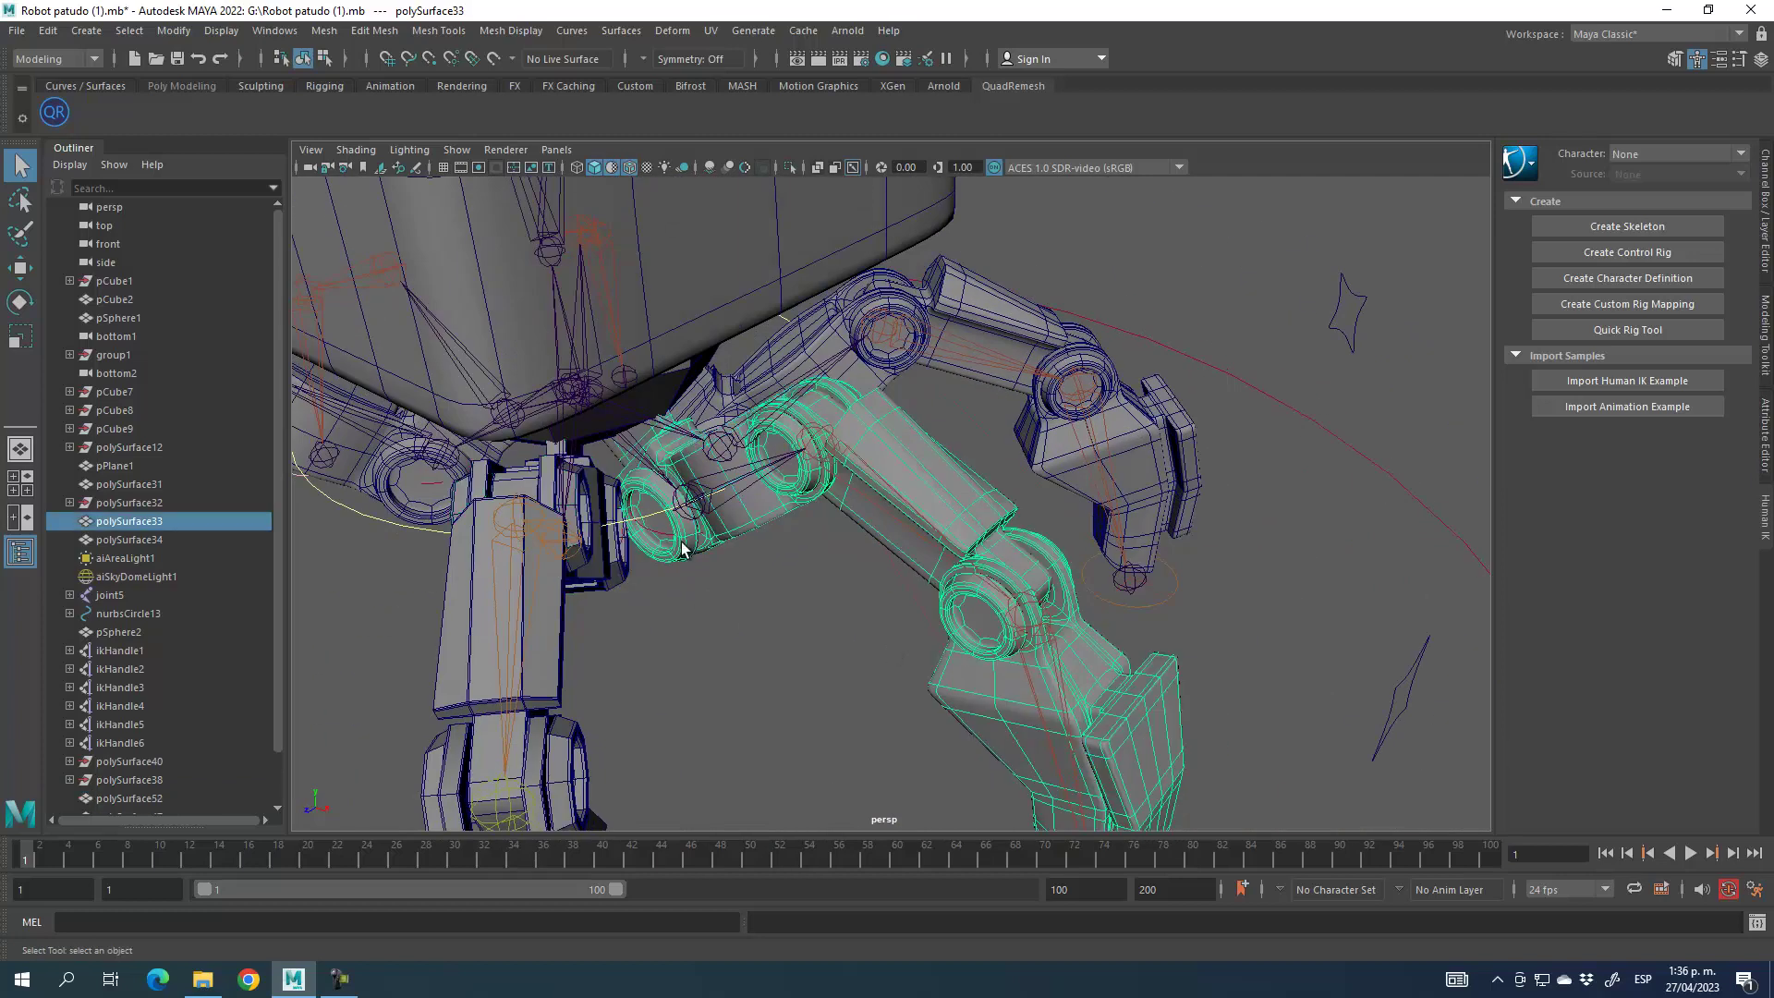
{"action": "left_click_drag", "start_coordinate": [721, 614], "coordinate": [723, 603], "text": "alt"}
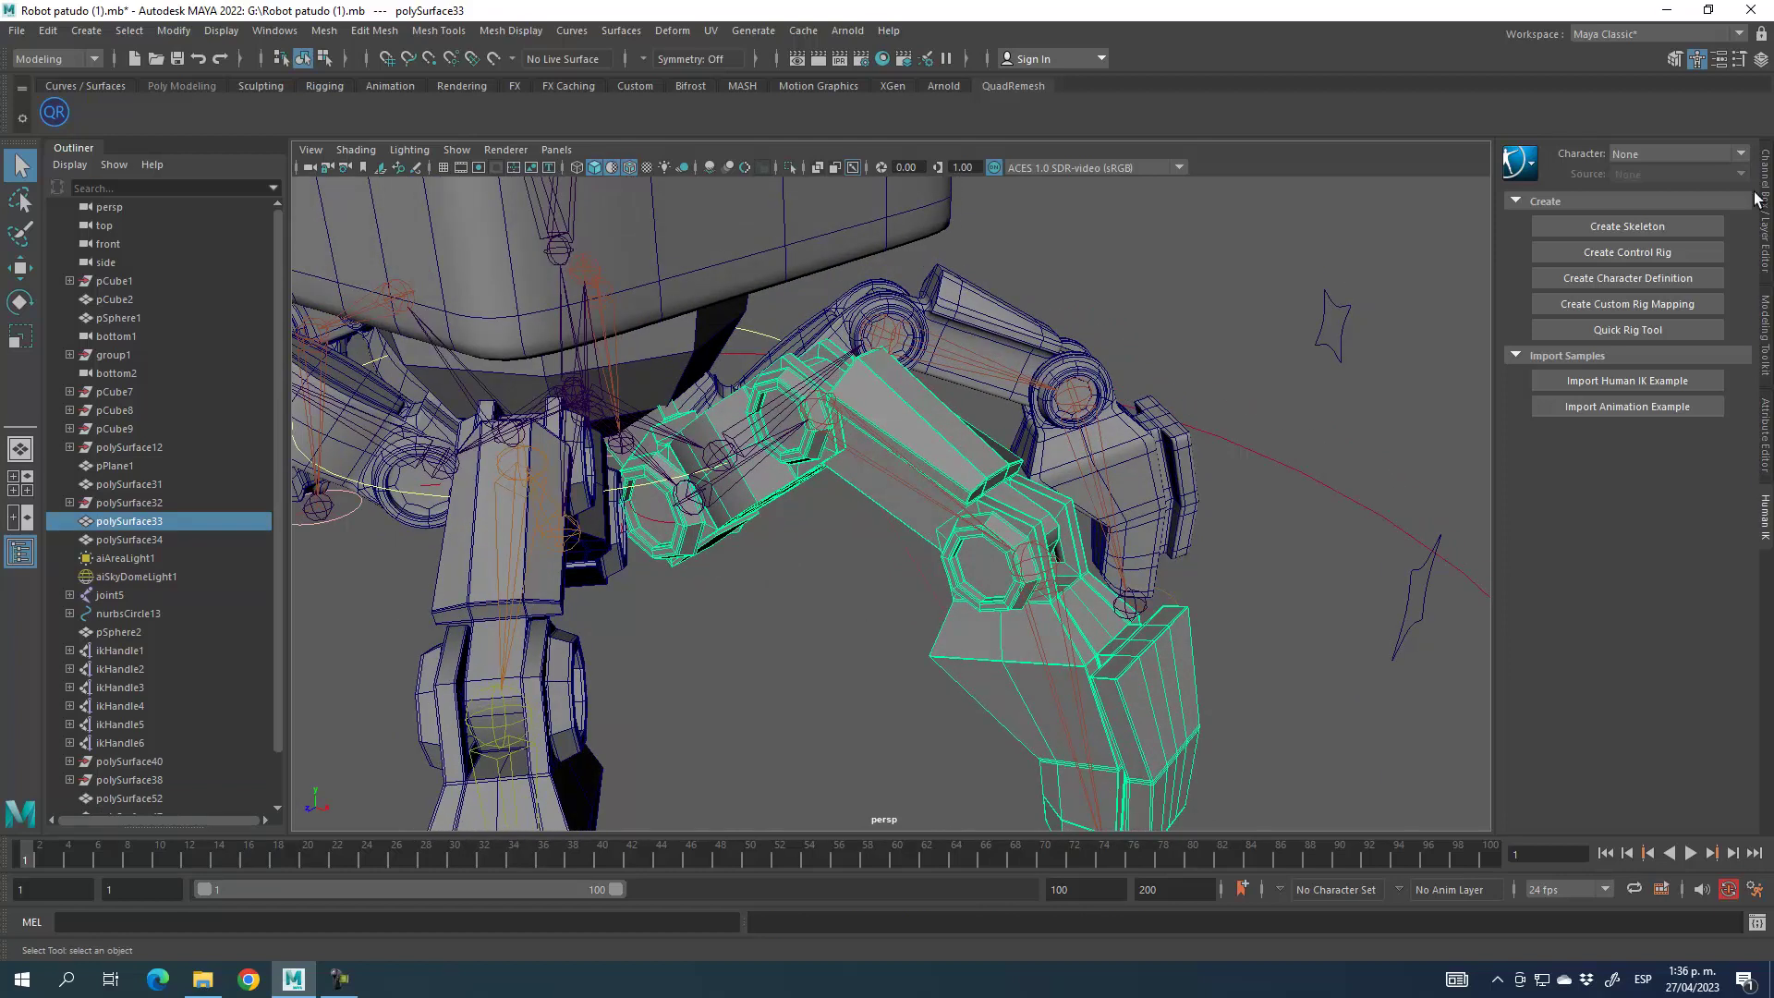
{"action": "left_click", "coordinate": [1765, 323]}
{"action": "left_click", "coordinate": [1690, 533]}
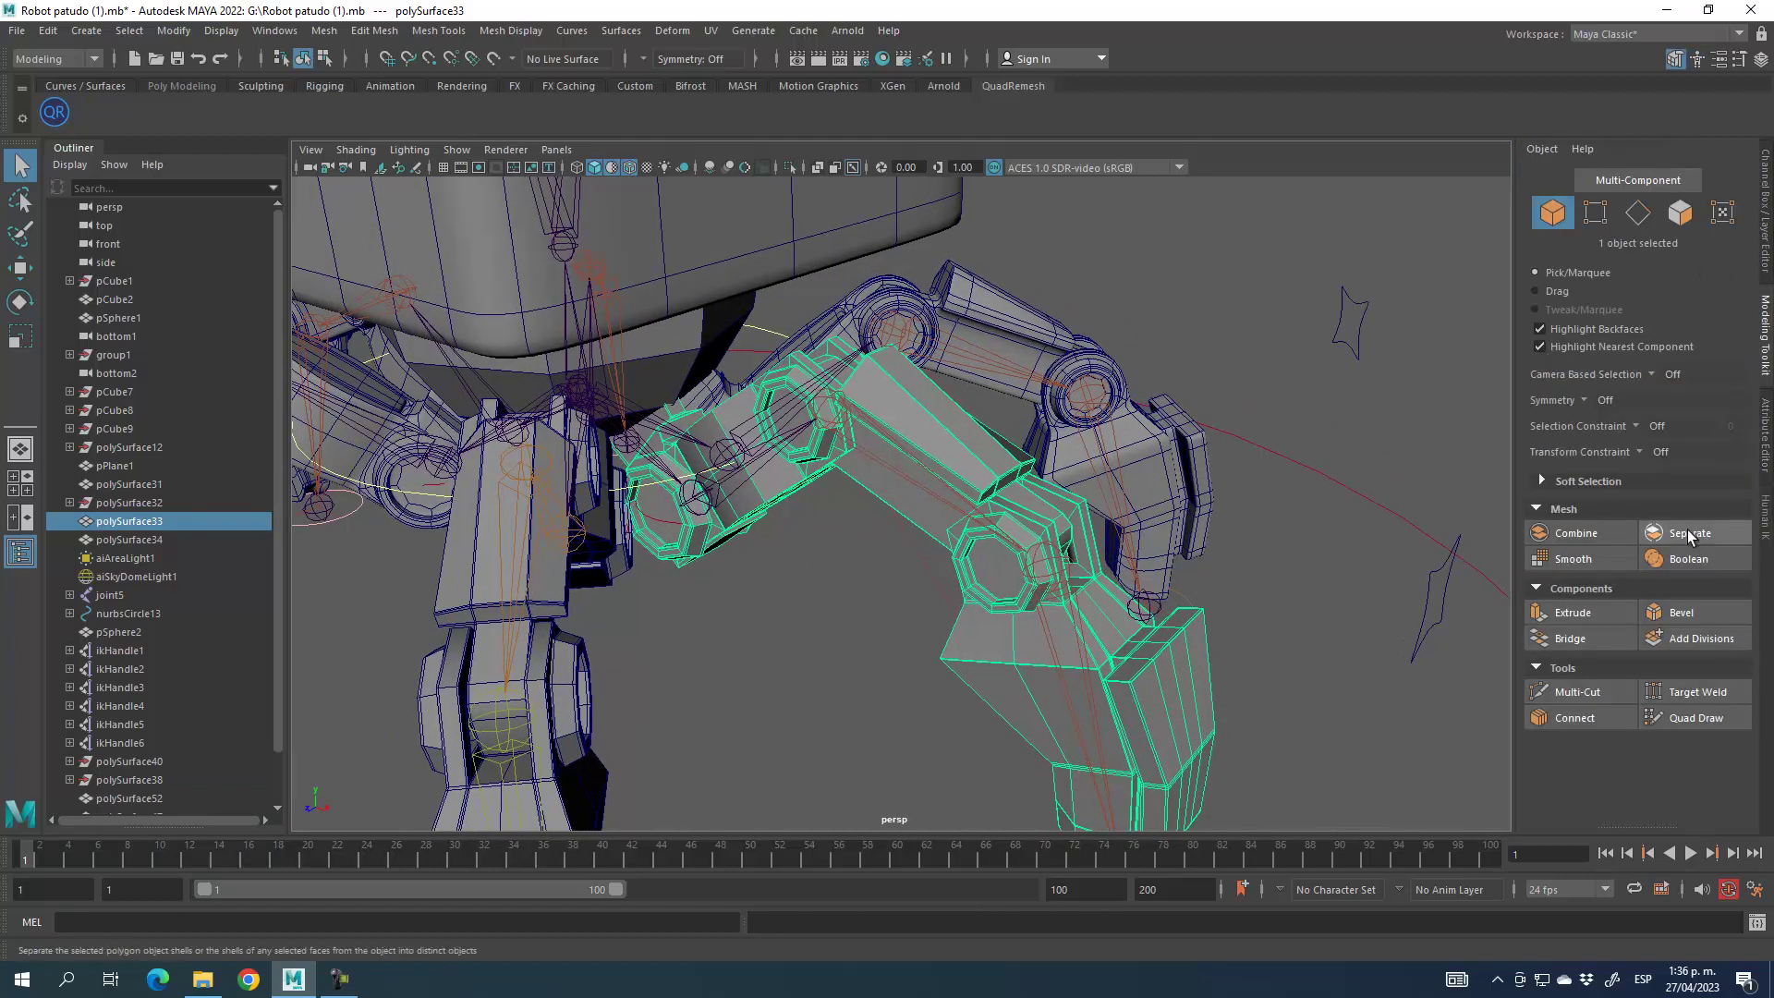
{"action": "left_click", "coordinate": [780, 608]}
Combine the six separated pieces of this leg's upper segment, including its hinge parts, into one mesh
{"action": "left_click_drag", "start_coordinate": [730, 544], "coordinate": [773, 420], "text": "alt"}
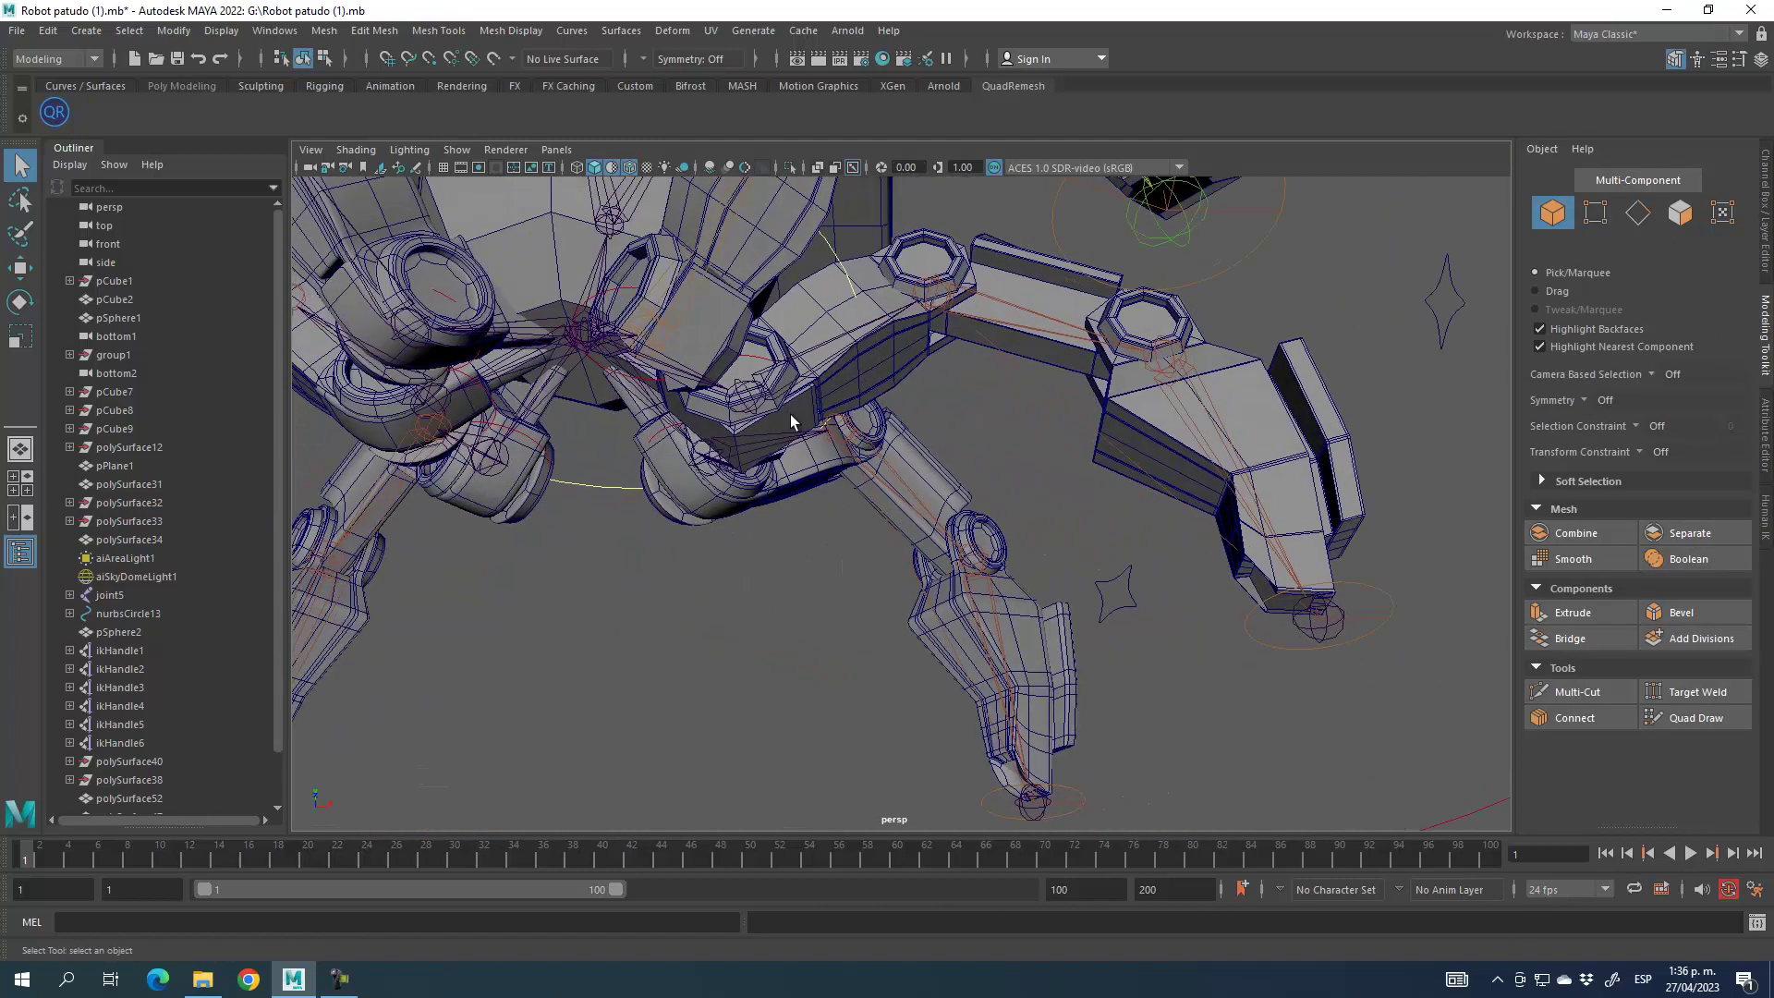
{"action": "left_click", "coordinate": [797, 410]}
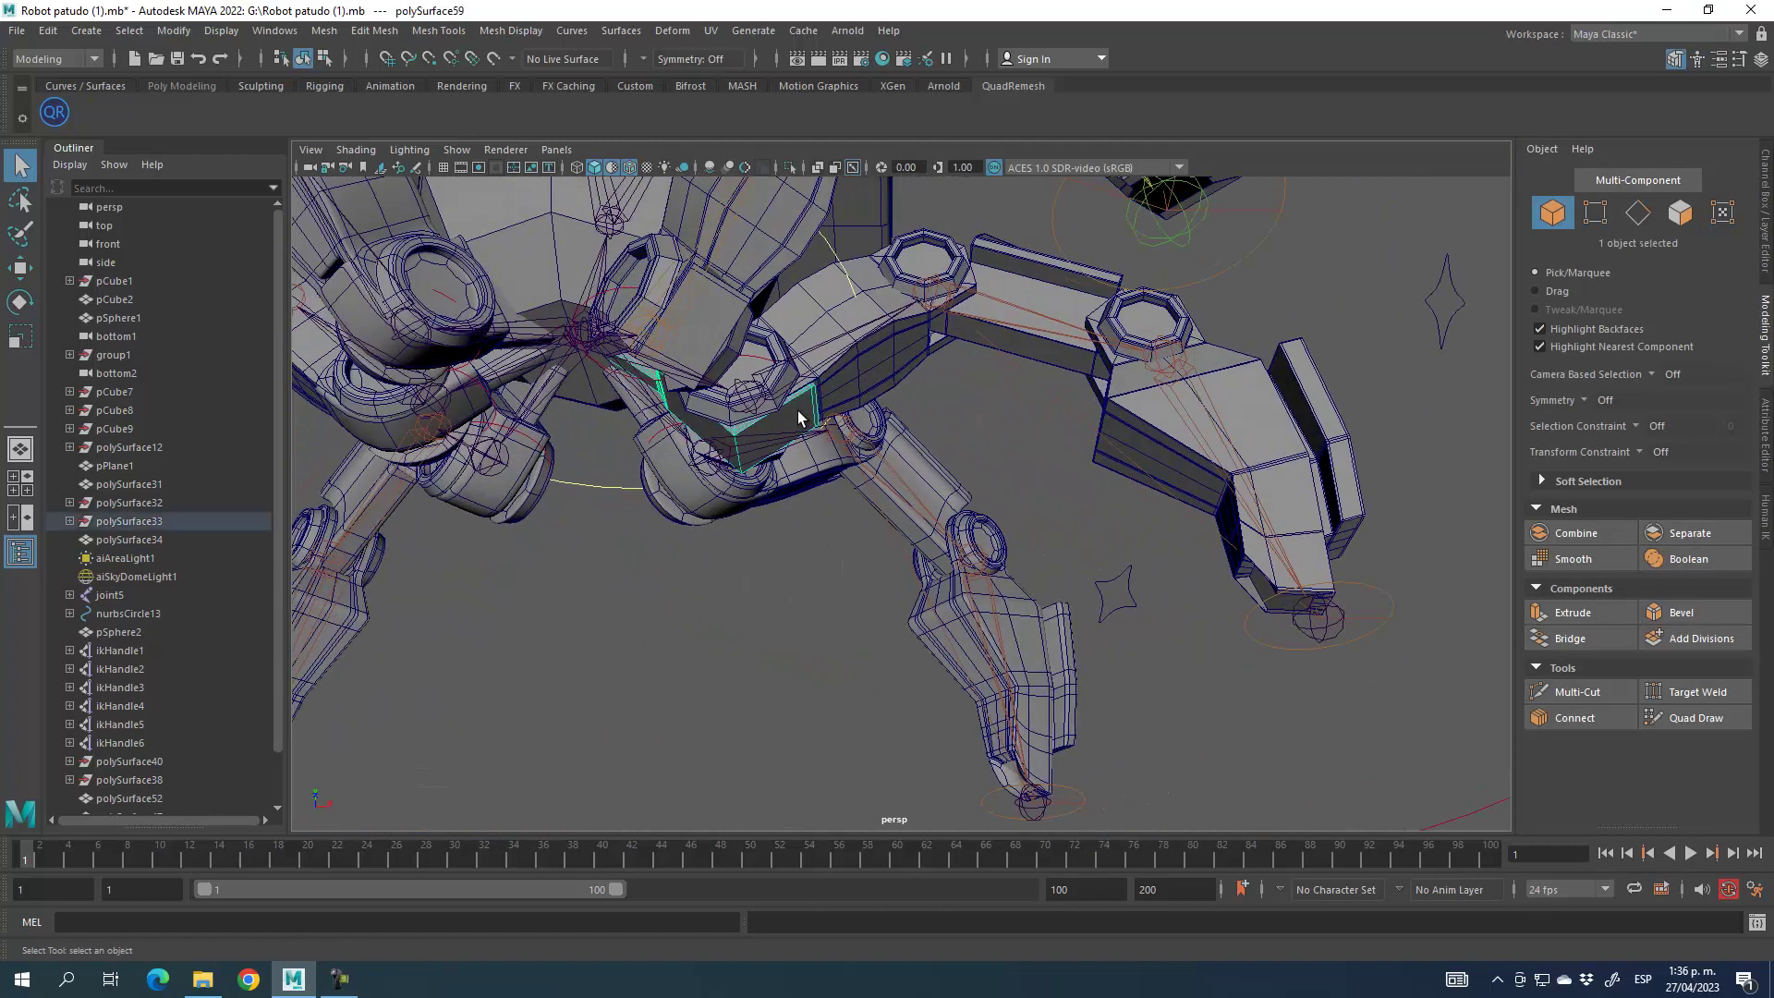
{"action": "left_click", "coordinate": [718, 411], "text": "shift"}
{"action": "left_click", "coordinate": [867, 371], "text": "shift"}
{"action": "left_click", "coordinate": [912, 272], "text": "shift"}
{"action": "left_click_drag", "start_coordinate": [915, 344], "coordinate": [670, 581], "text": "alt"}
{"action": "left_click", "coordinate": [817, 365], "text": "shift"}
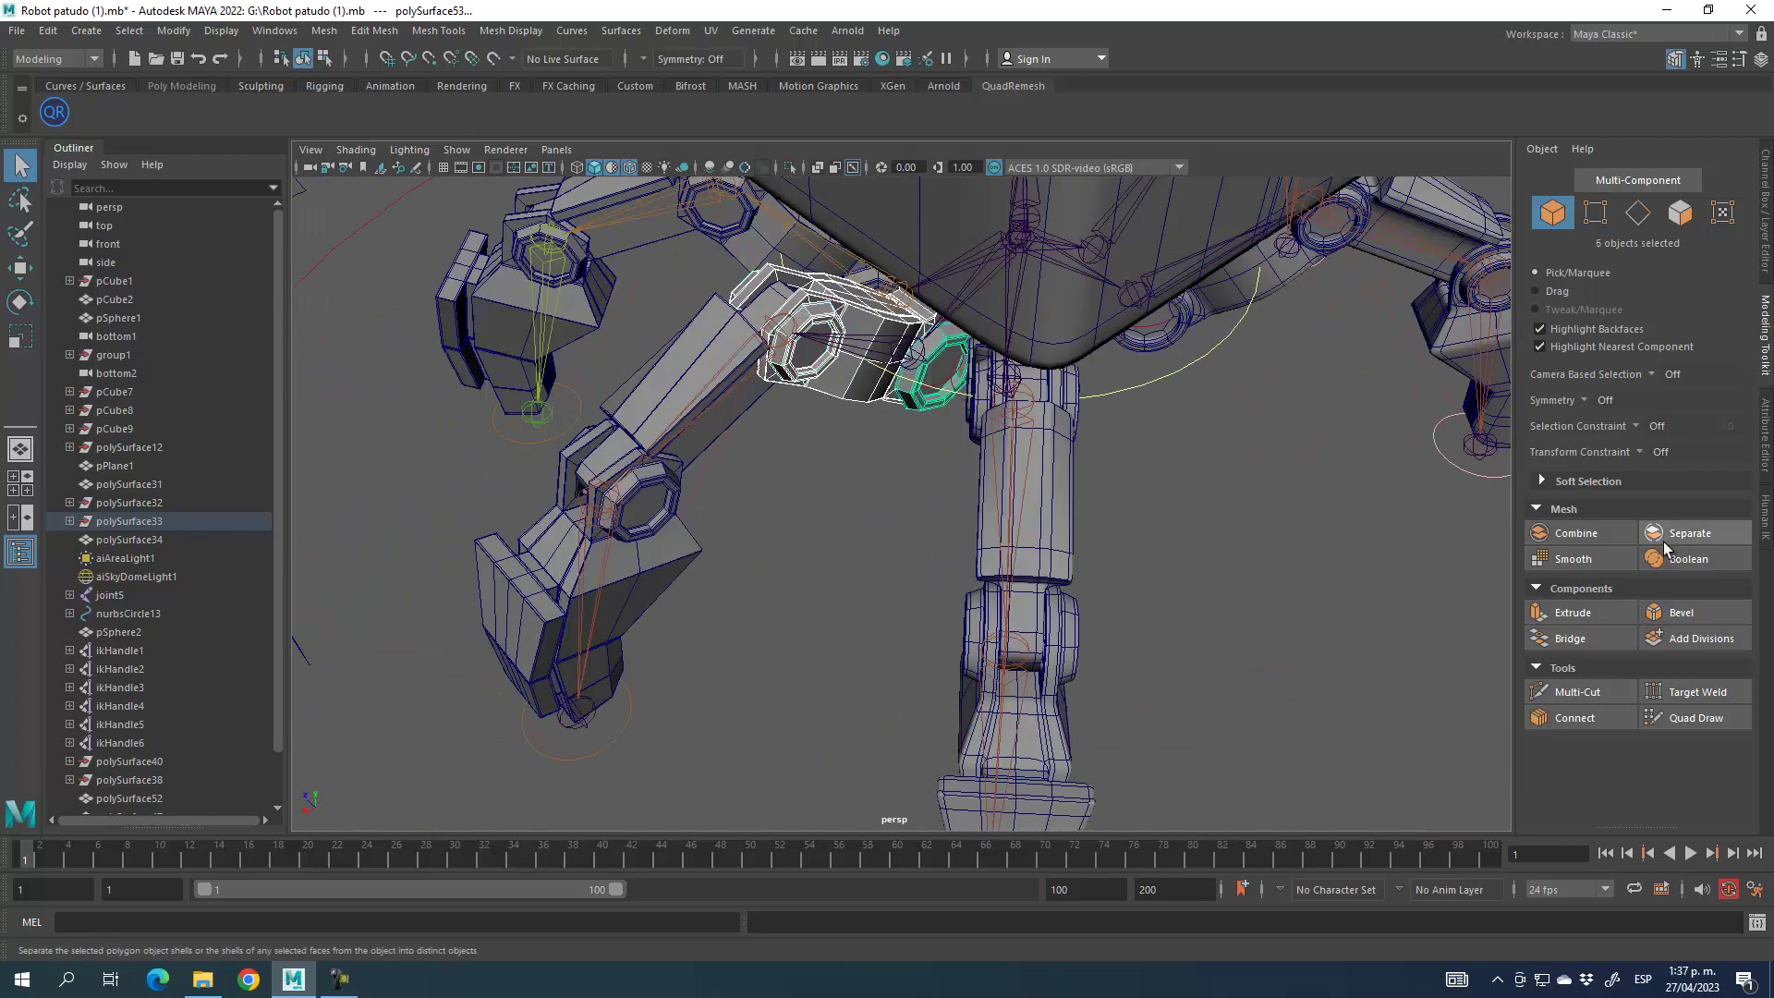
{"action": "left_click", "coordinate": [1576, 533]}
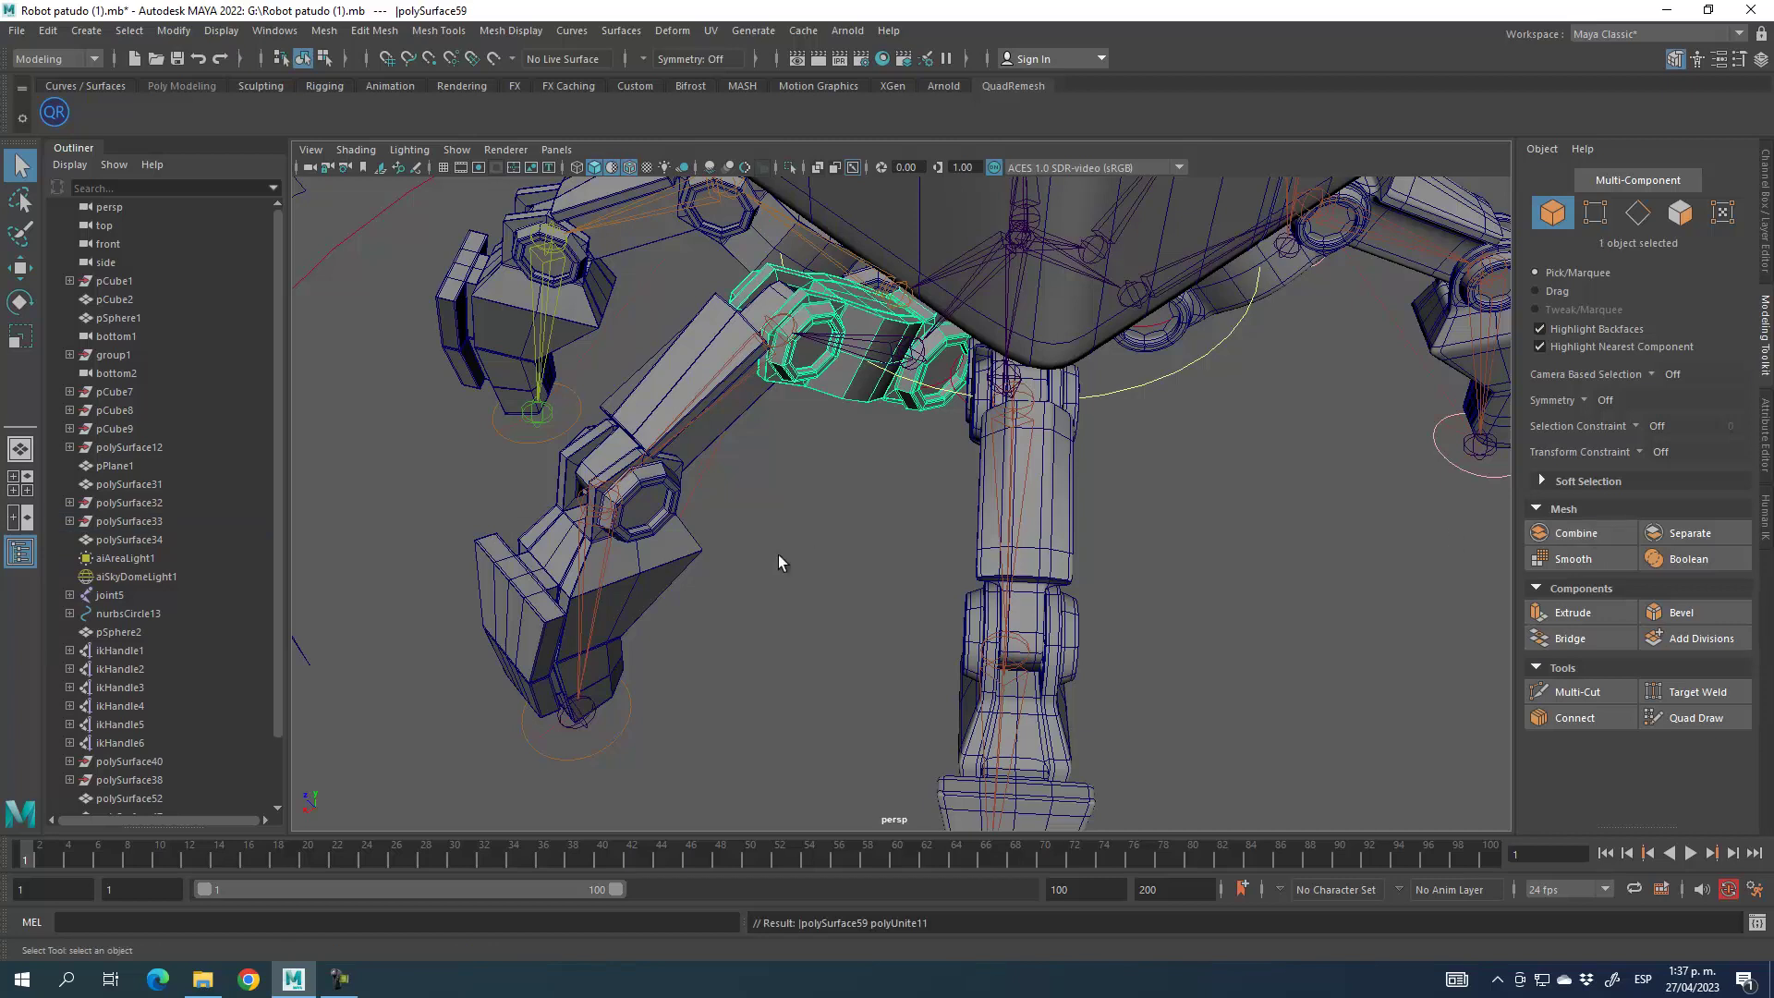
Combine this leg's middle segment with its octagonal knee hinge piece into one mesh
{"action": "left_click", "coordinate": [678, 375]}
{"action": "left_click", "coordinate": [653, 506], "text": "shift"}
{"action": "left_click_drag", "start_coordinate": [466, 507], "coordinate": [785, 531], "text": "alt"}
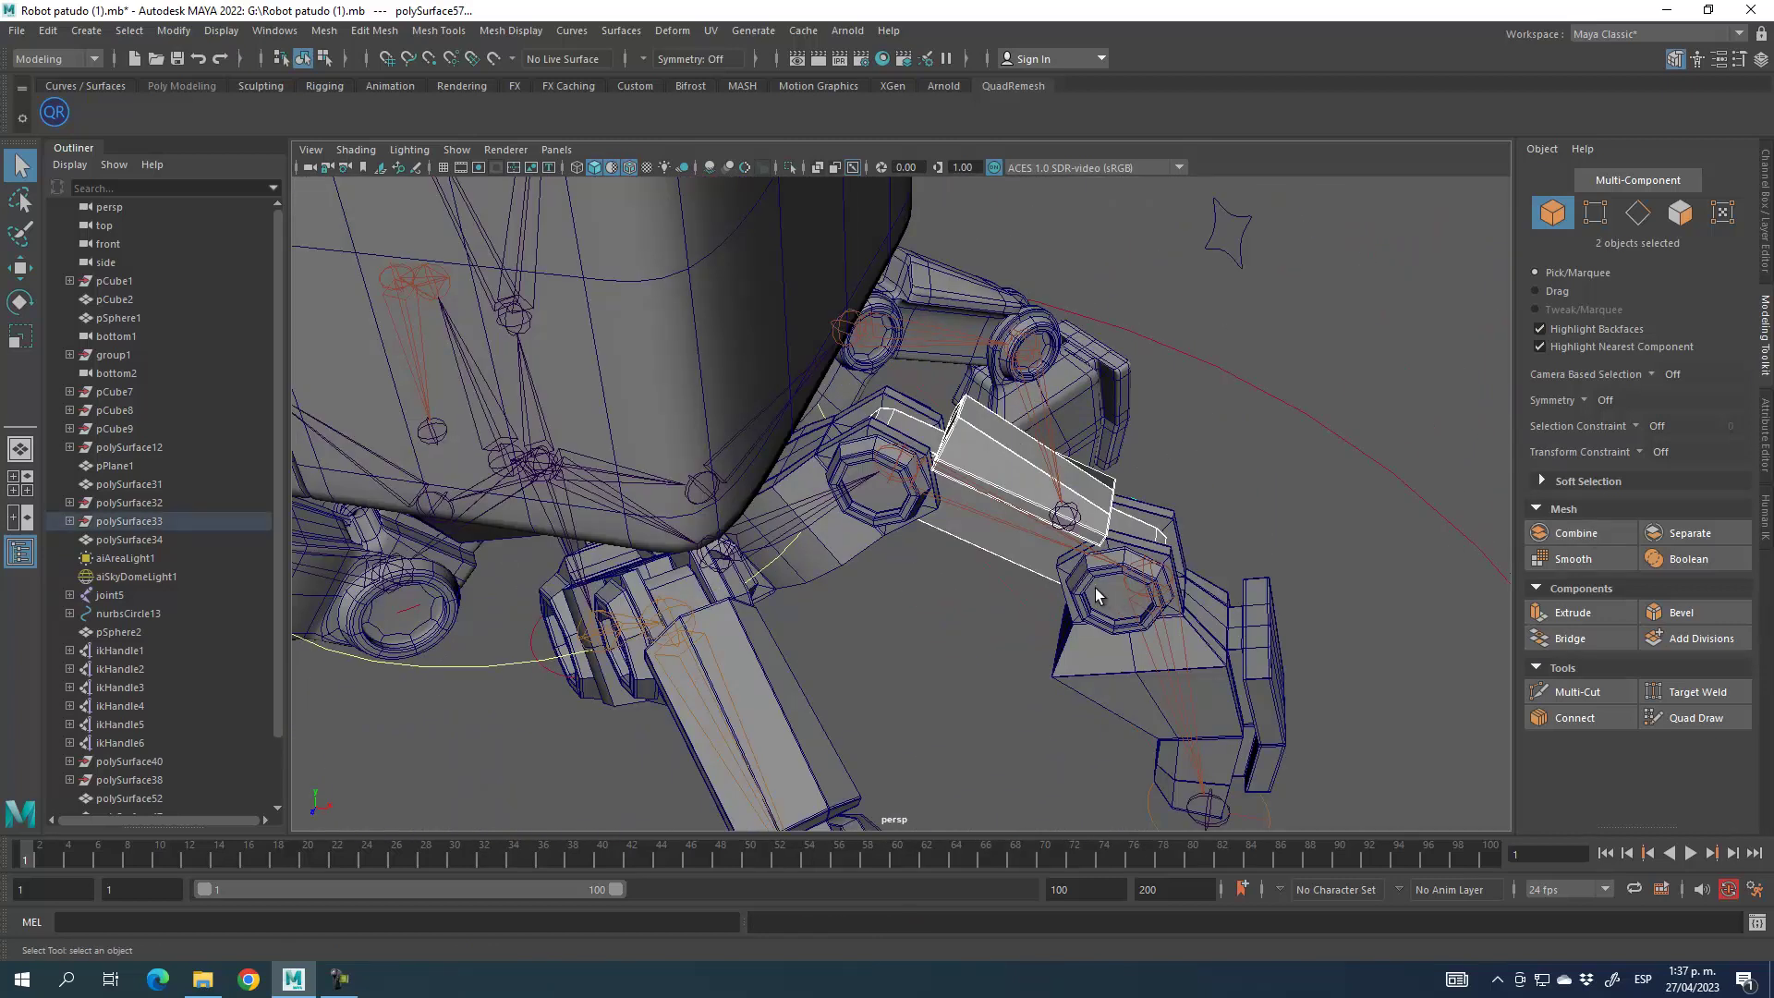
{"action": "left_click", "coordinate": [1571, 533]}
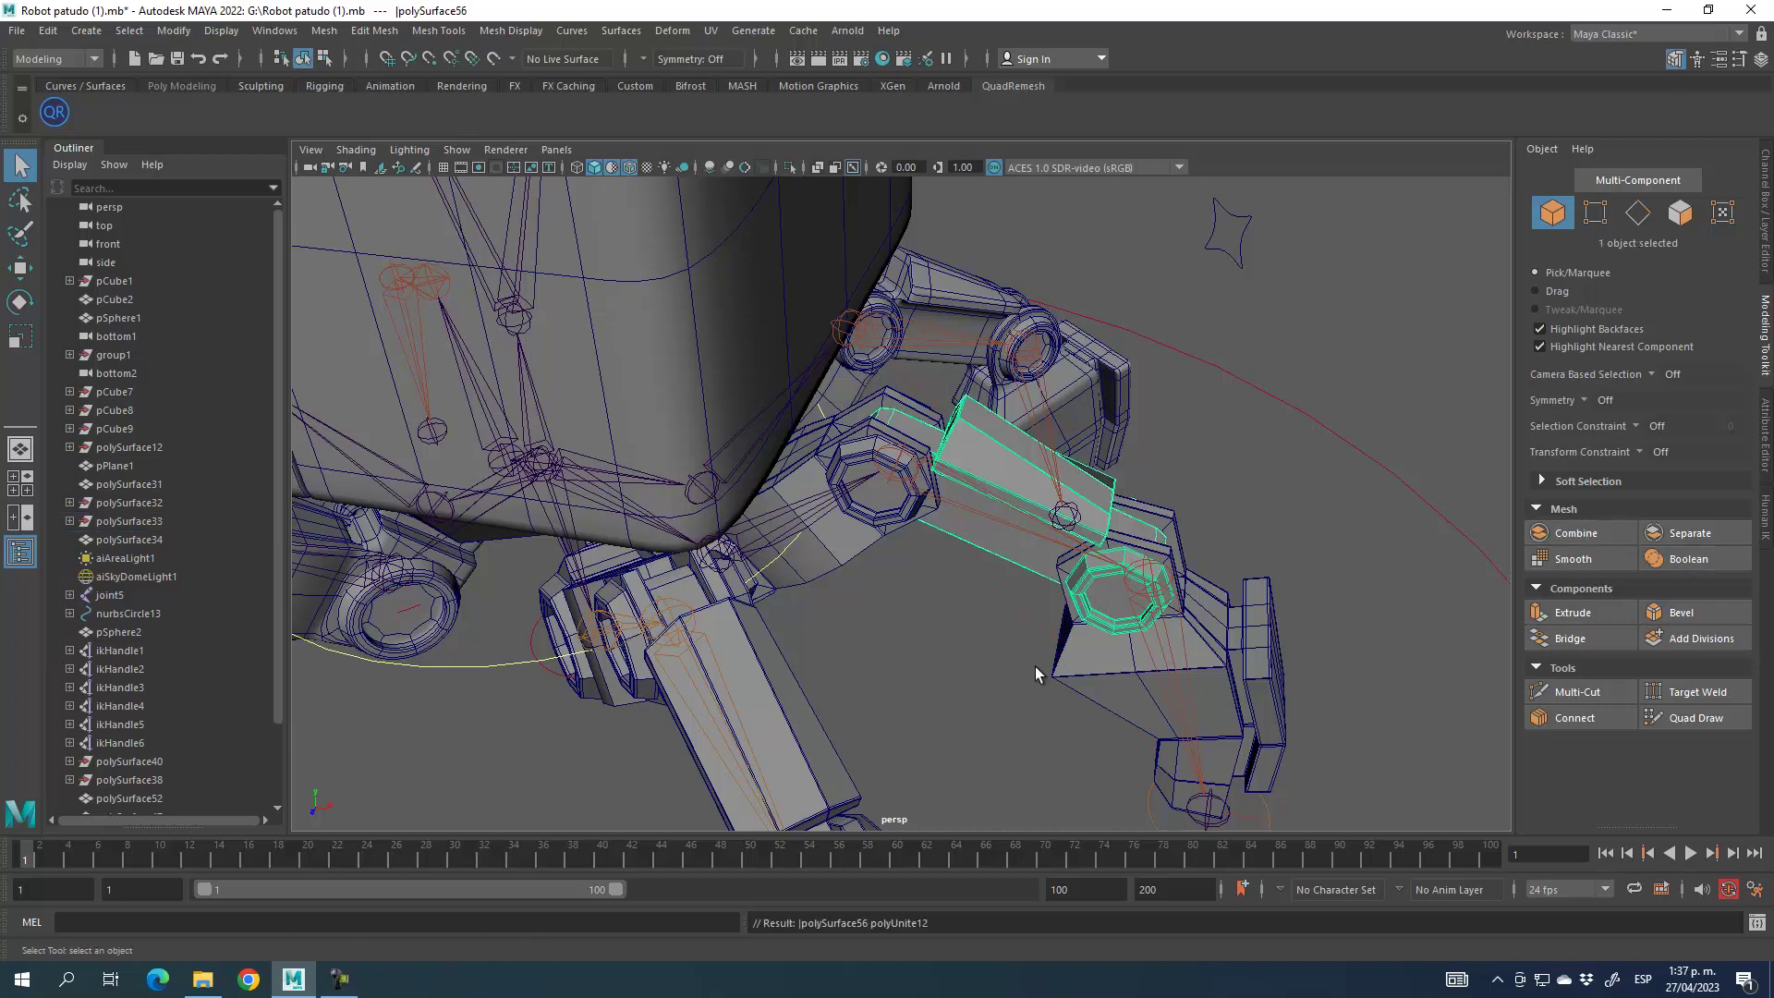
Reposition the joints of the separated leg with the Move tool to fit inside their octagonal hinges
{"action": "left_click_drag", "start_coordinate": [1015, 636], "coordinate": [935, 508], "text": "alt"}
{"action": "left_click", "coordinate": [929, 484]}
{"action": "left_click_drag", "start_coordinate": [1287, 558], "coordinate": [958, 543], "text": "alt"}
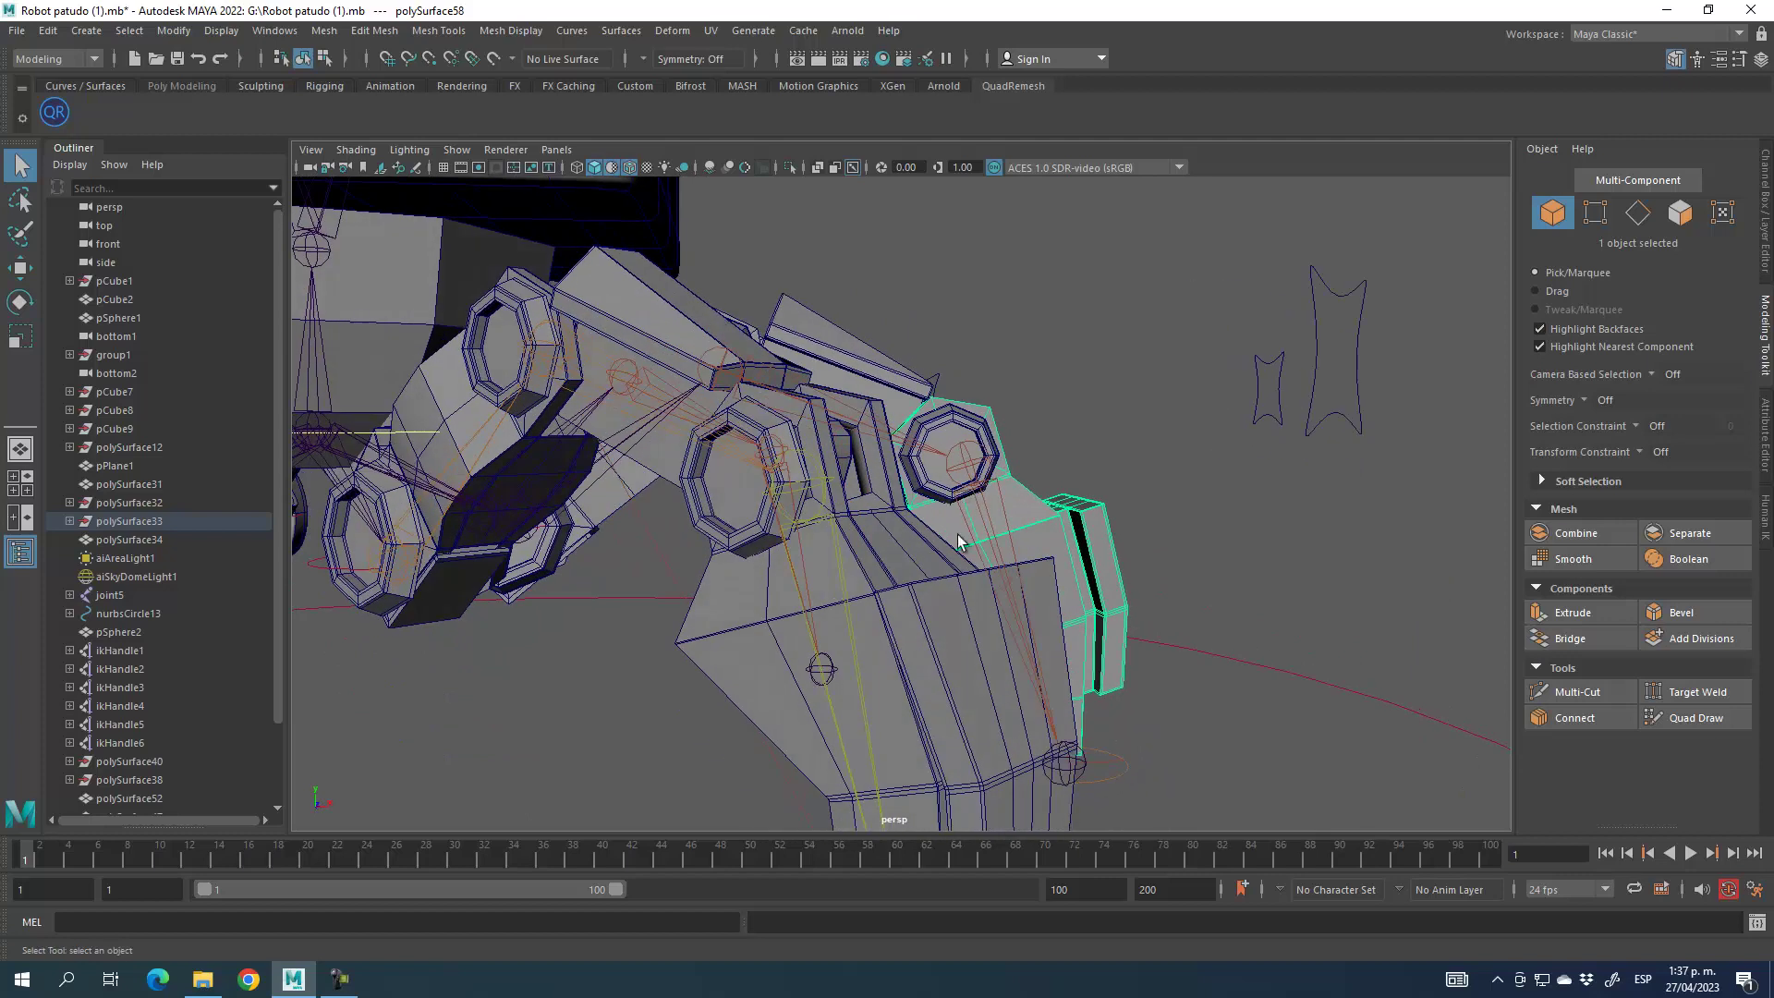
{"action": "left_click", "coordinate": [965, 474]}
{"action": "key", "text": "w"}
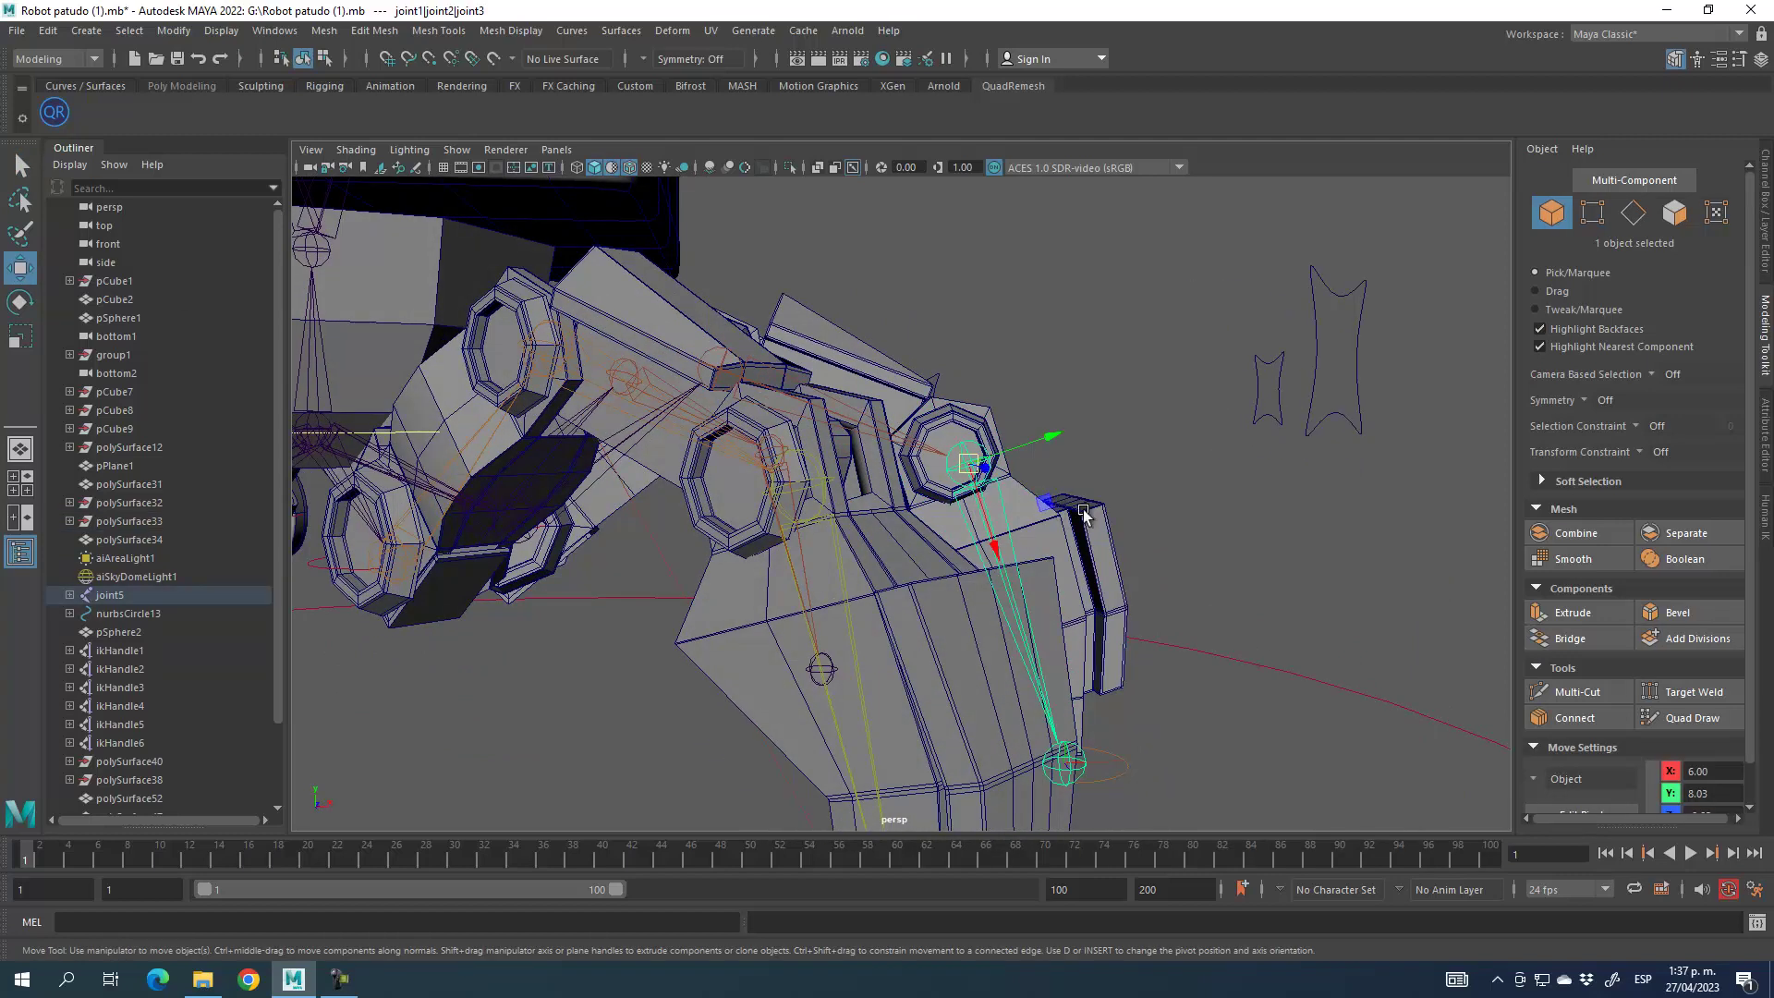
{"action": "left_click_drag", "start_coordinate": [1074, 520], "coordinate": [1005, 577], "text": "alt"}
{"action": "left_click", "coordinate": [770, 416]}
{"action": "left_click_drag", "start_coordinate": [771, 416], "coordinate": [832, 605], "text": "alt"}
{"action": "left_click", "coordinate": [733, 537]}
{"action": "left_click_drag", "start_coordinate": [835, 434], "coordinate": [828, 439]}
{"action": "left_click_drag", "start_coordinate": [912, 534], "coordinate": [976, 504], "text": "alt"}
Nudge the knee joint, joint3, along its X axis to about X 6.38, Y 7.47
{"action": "left_click", "coordinate": [956, 500]}
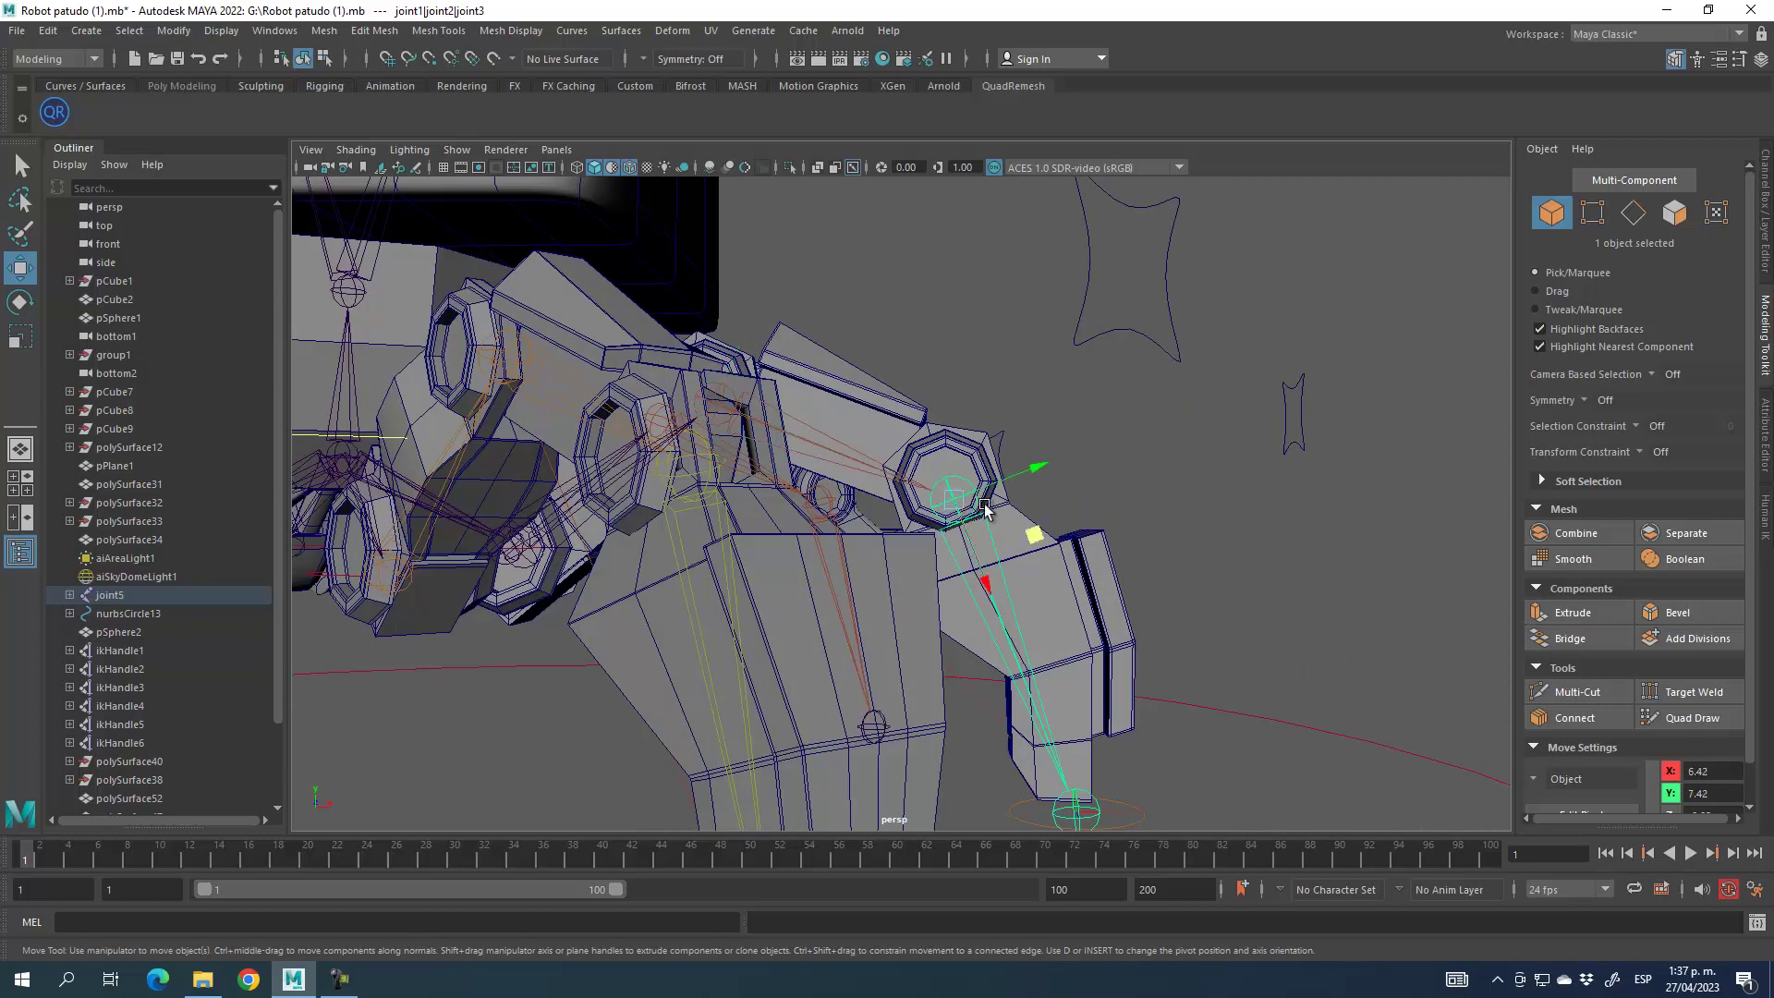
{"action": "left_click_drag", "start_coordinate": [981, 567], "coordinate": [1001, 566]}
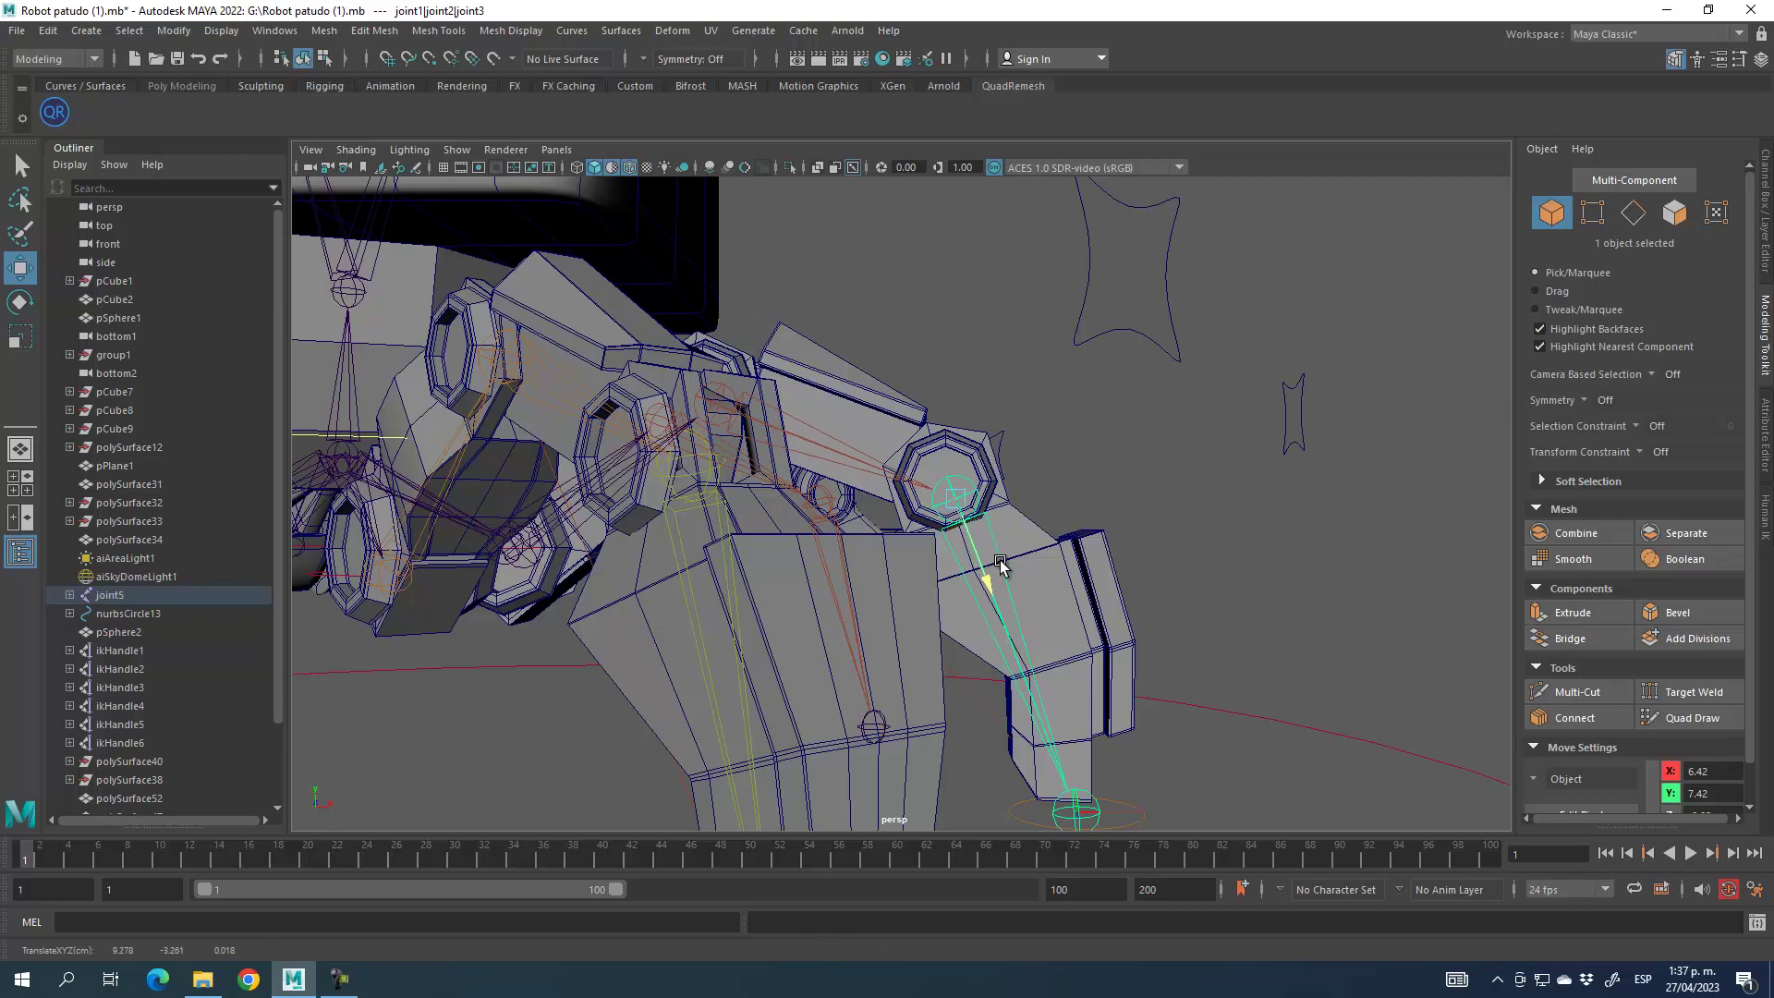
{"action": "middle_click_drag", "start_coordinate": [1000, 525], "coordinate": [1014, 571], "text": "alt"}
{"action": "middle_click_drag", "start_coordinate": [1175, 761], "coordinate": [1115, 482], "text": "alt"}
{"action": "left_click_drag", "start_coordinate": [1138, 564], "coordinate": [1140, 618], "text": "alt"}
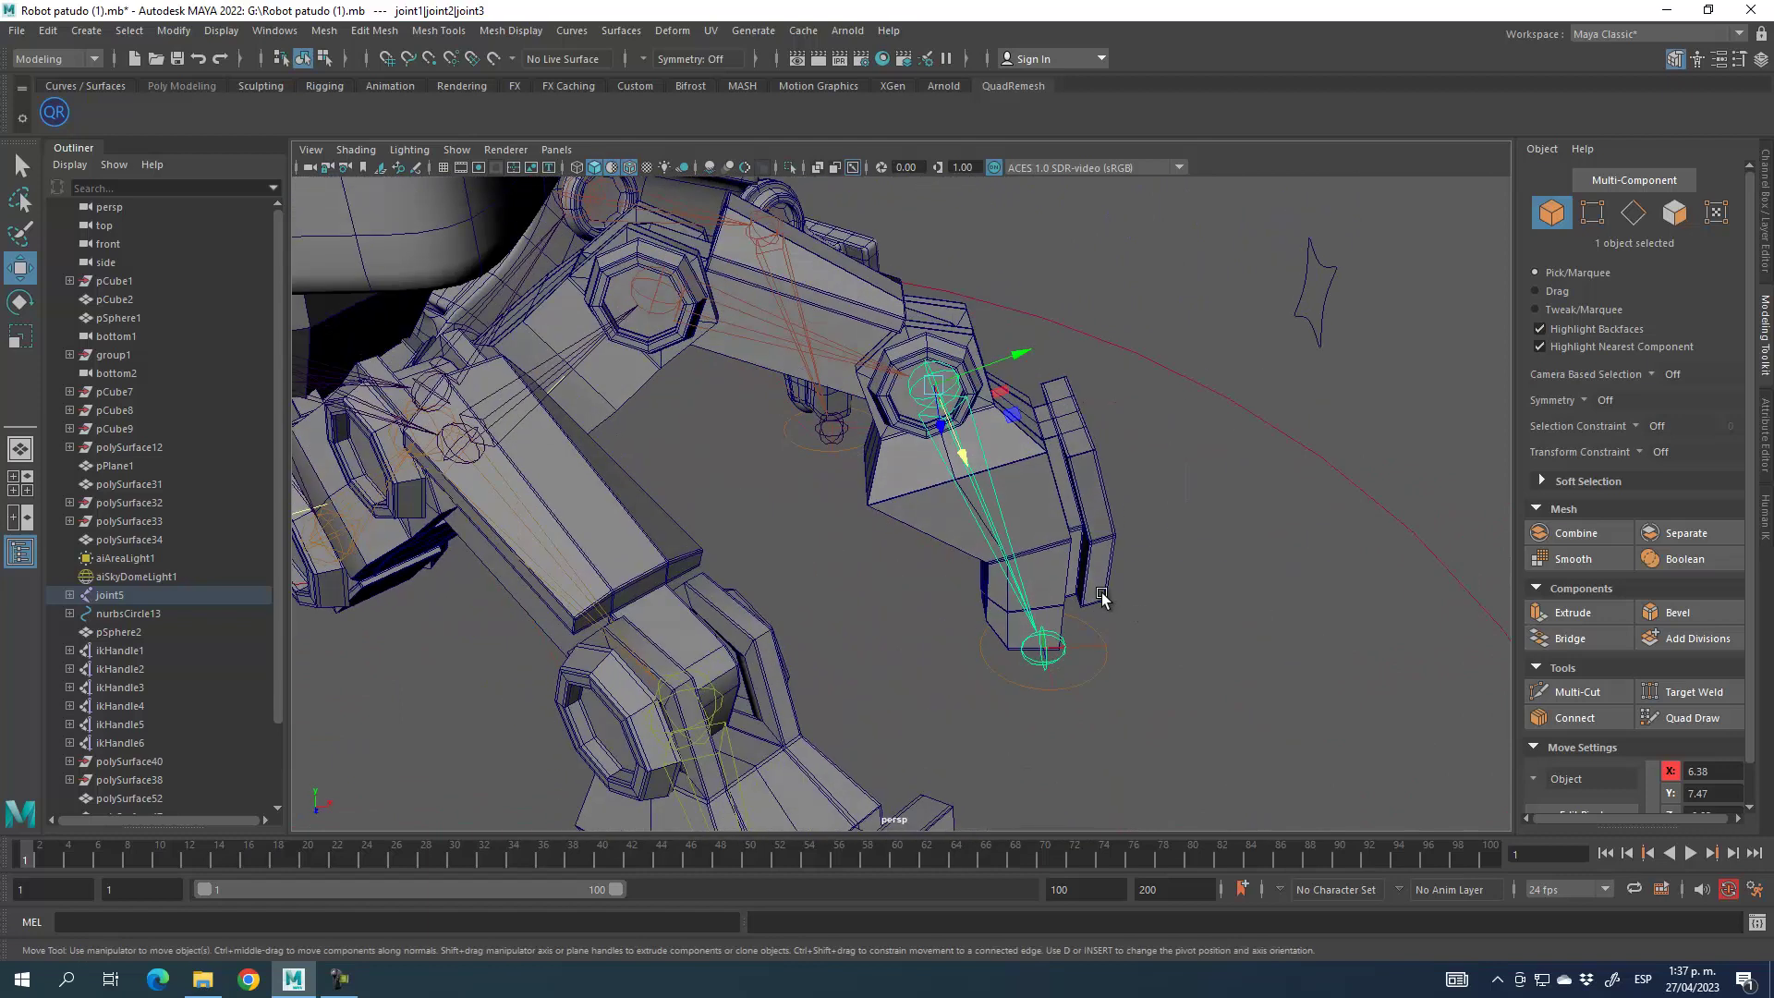
{"action": "left_click_drag", "start_coordinate": [791, 388], "coordinate": [794, 640], "text": "alt"}
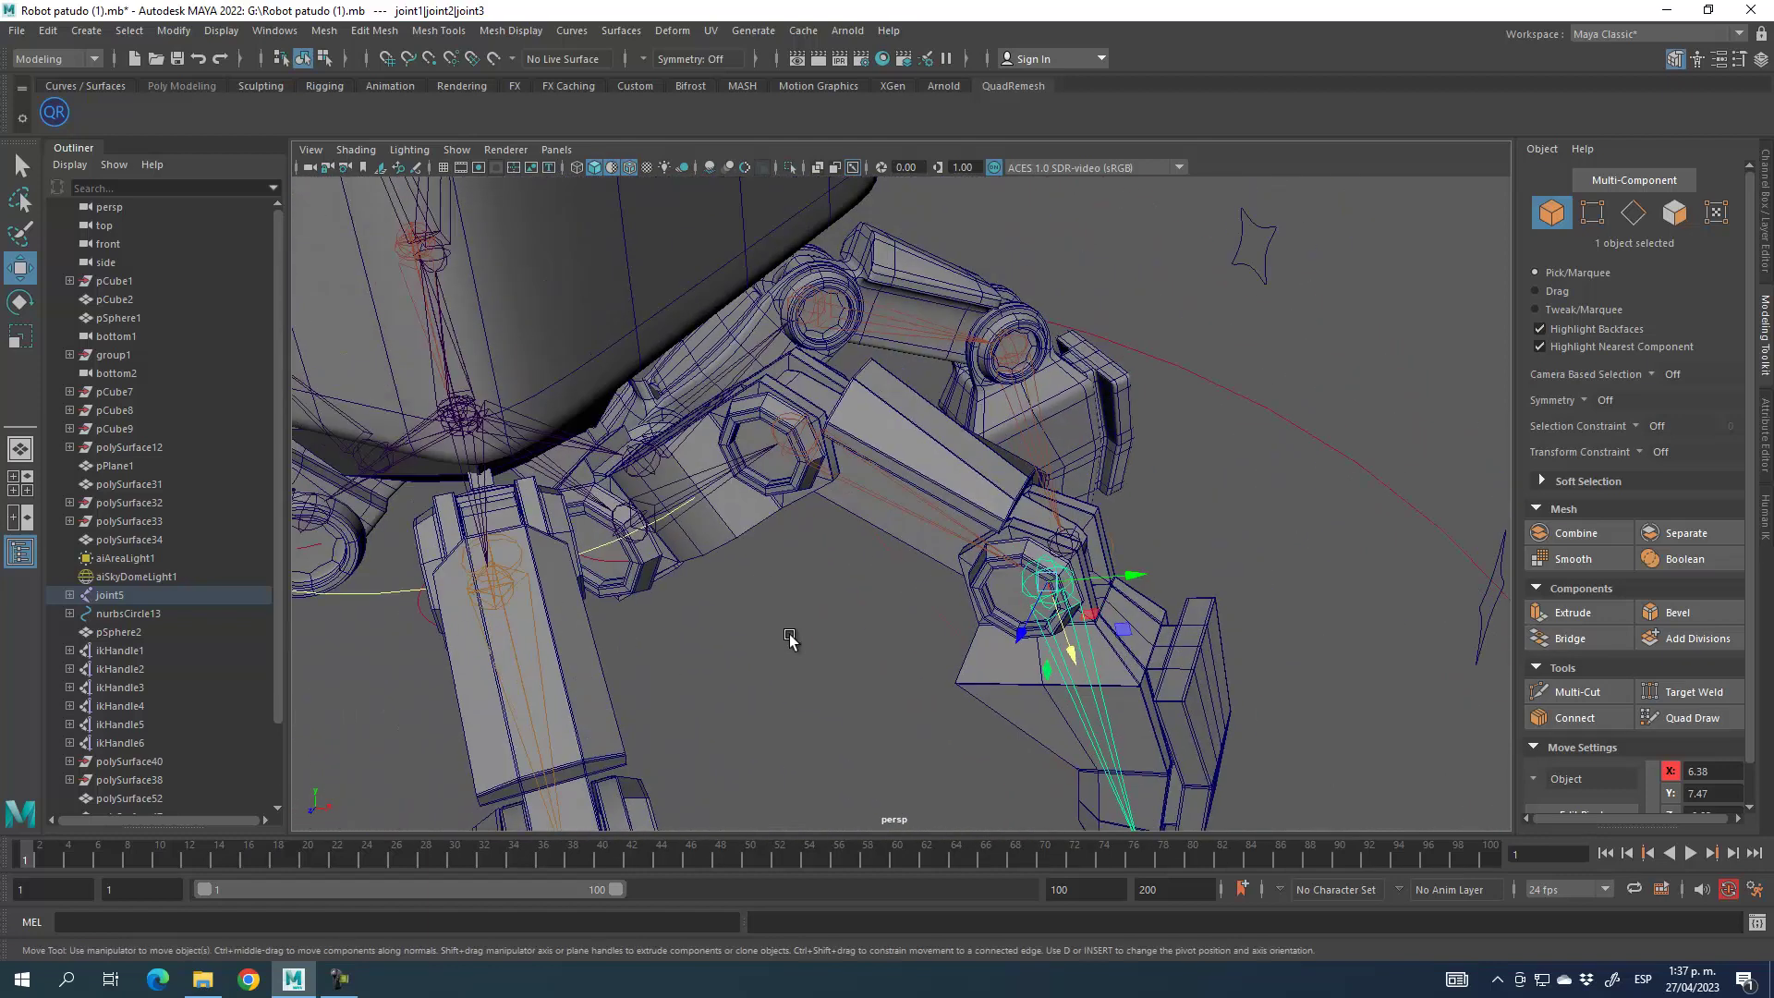
Expand the joint5 hierarchy and check joint1, joint2 and joint3 against the hinges of the separated leg
{"action": "left_click", "coordinate": [642, 515]}
{"action": "left_click_drag", "start_coordinate": [753, 712], "coordinate": [716, 665], "text": "alt"}
{"action": "left_click", "coordinate": [69, 595]}
{"action": "scroll", "coordinate": [152, 513], "scroll_direction": "down", "scroll_amount": 10}
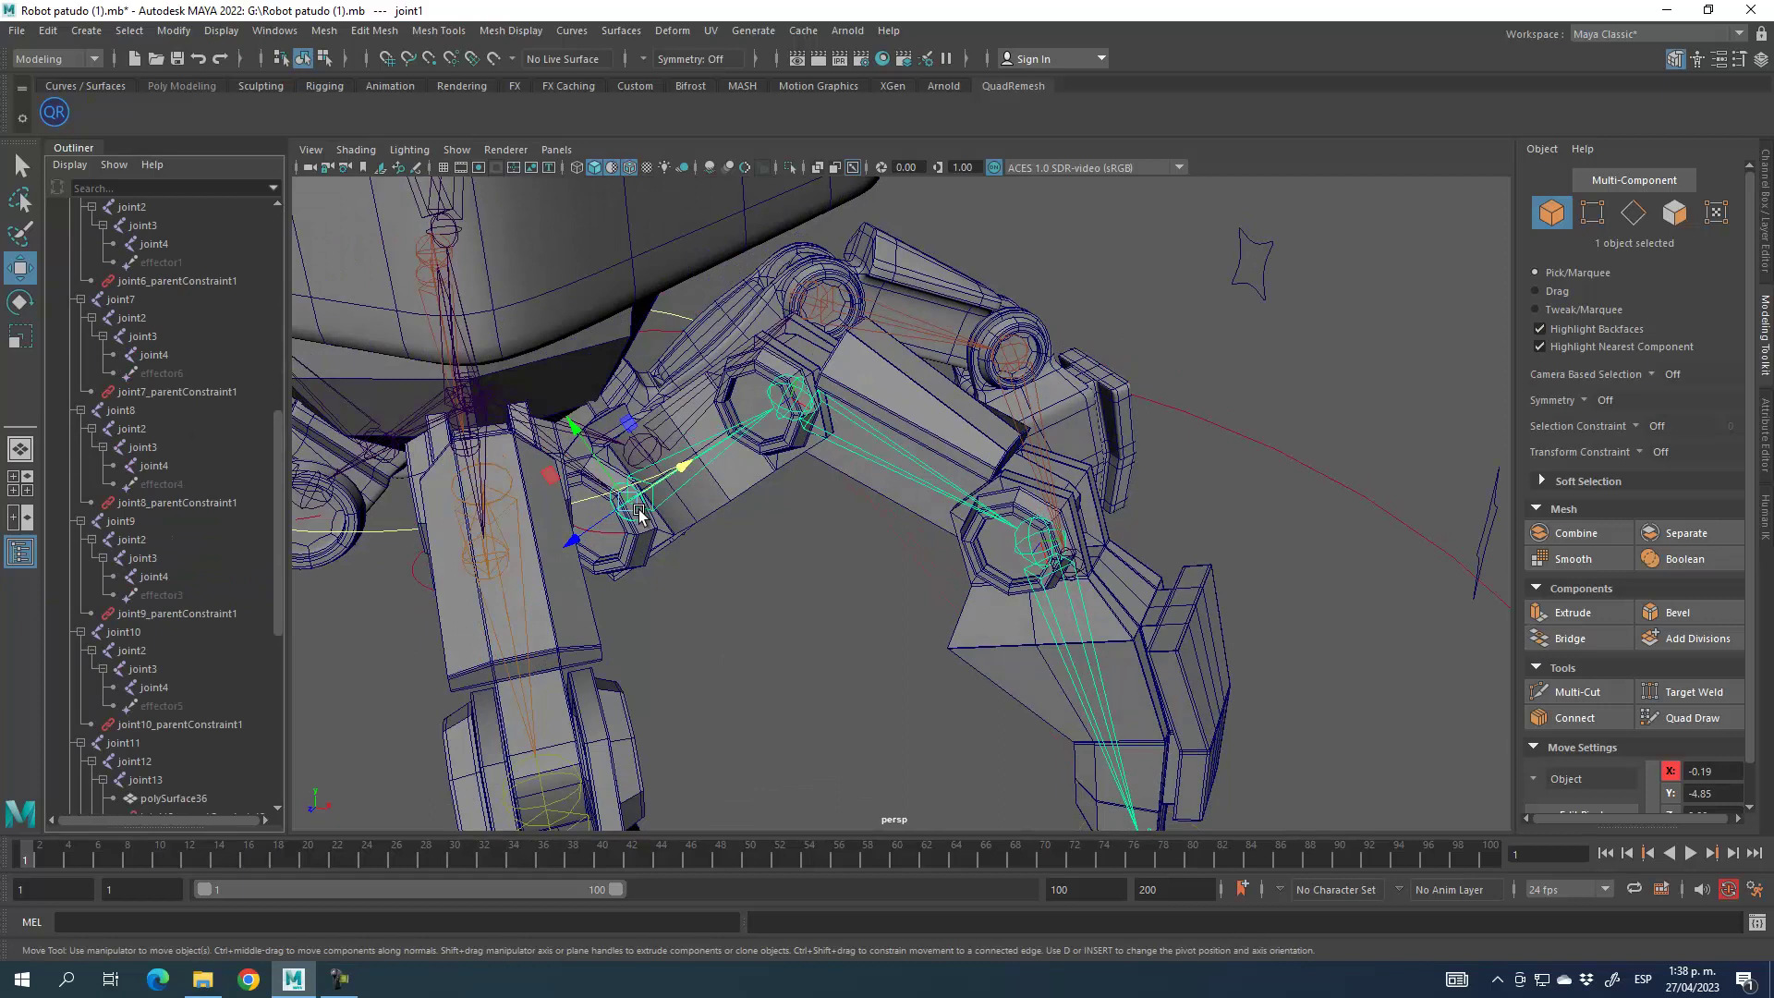
{"action": "scroll", "coordinate": [192, 289], "scroll_direction": "up", "scroll_amount": 8}
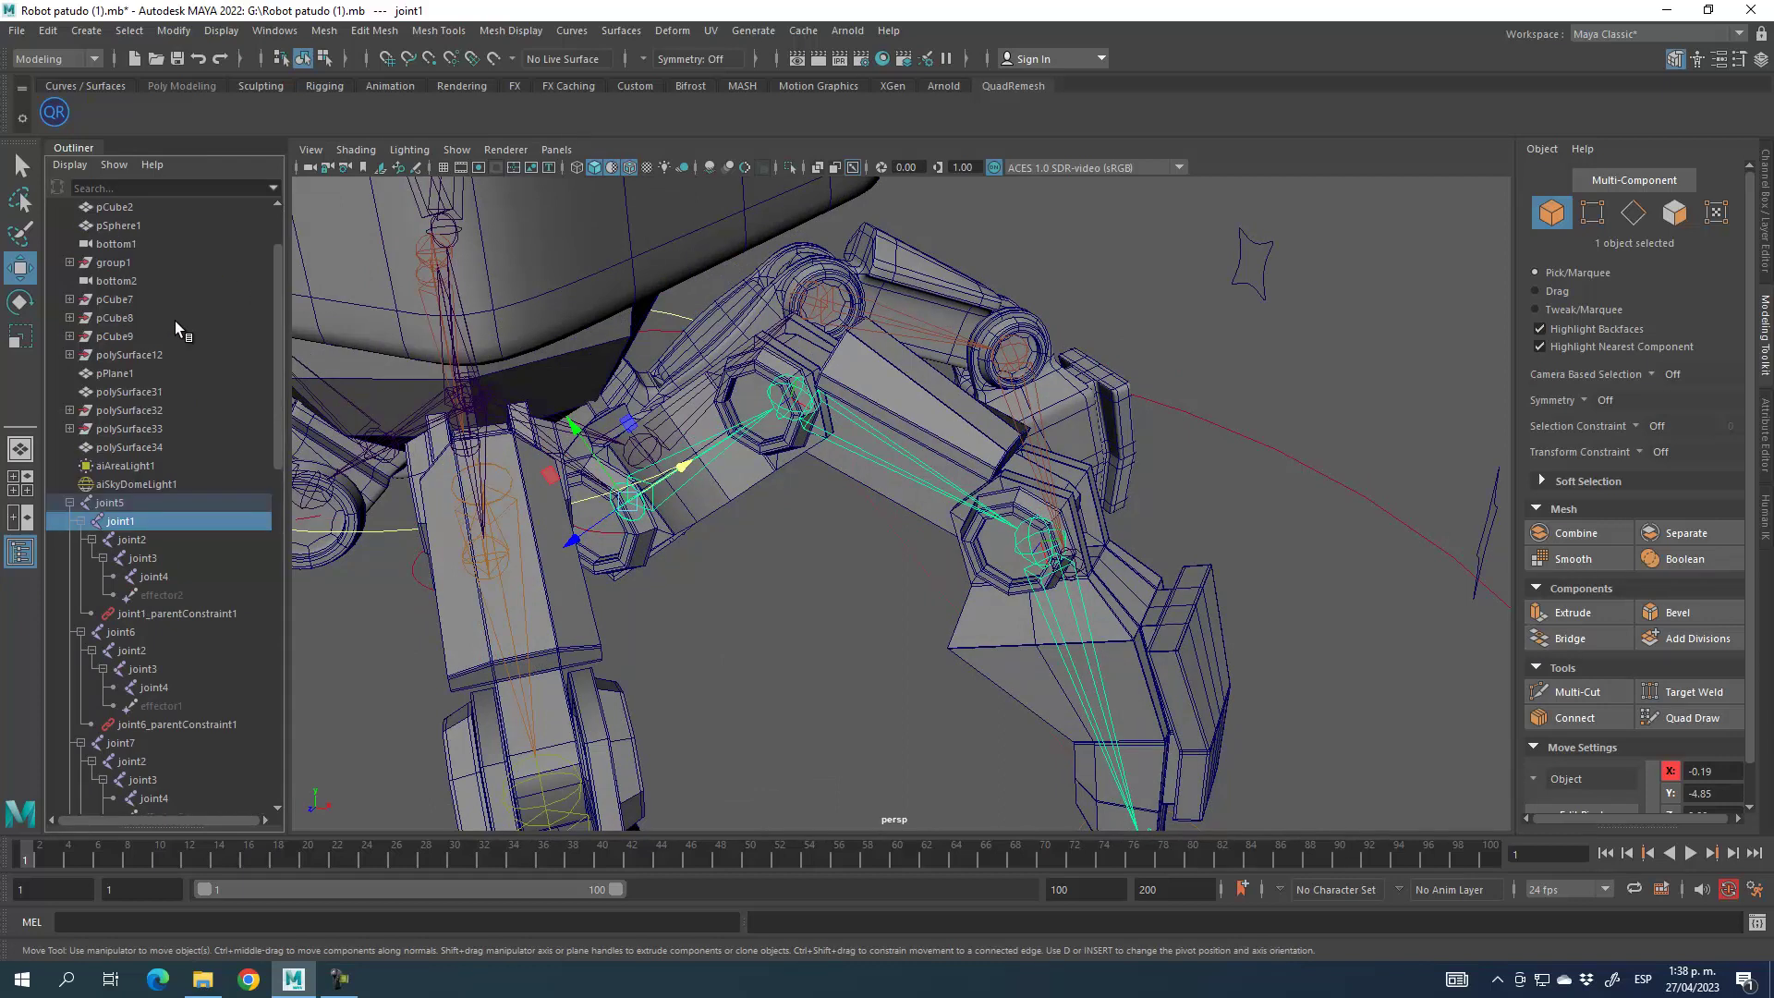
{"action": "left_click", "coordinate": [132, 541]}
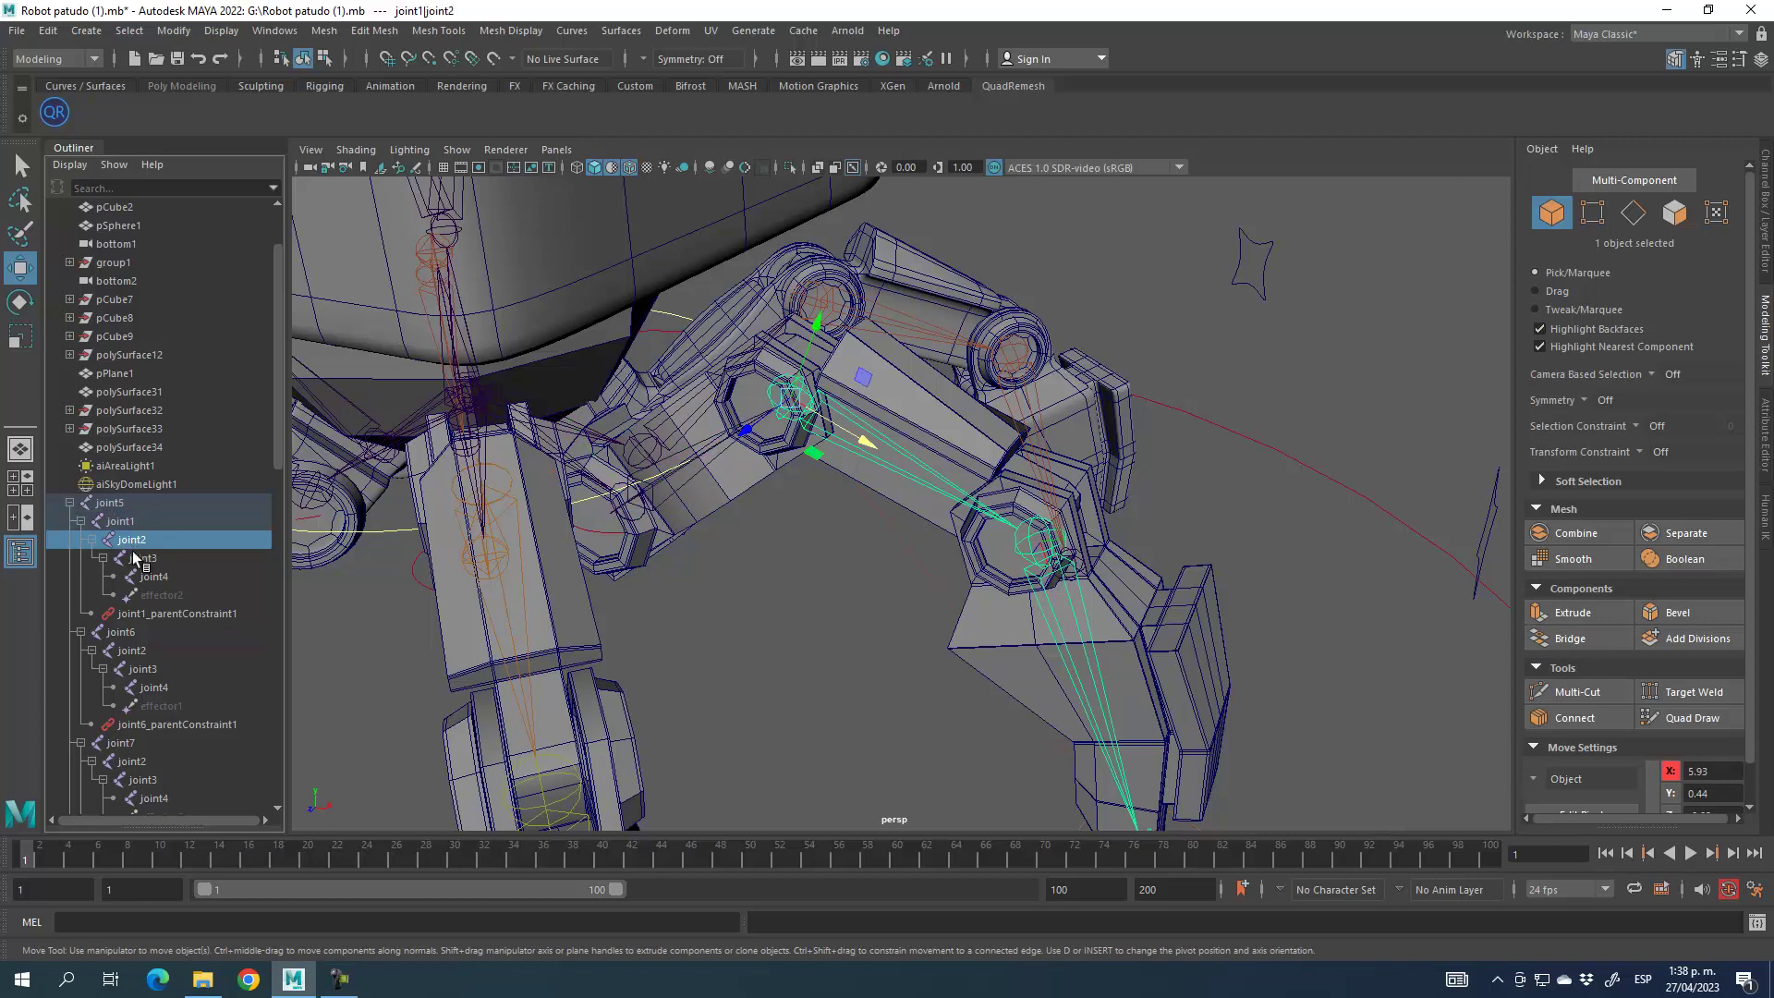
{"action": "left_click", "coordinate": [142, 560]}
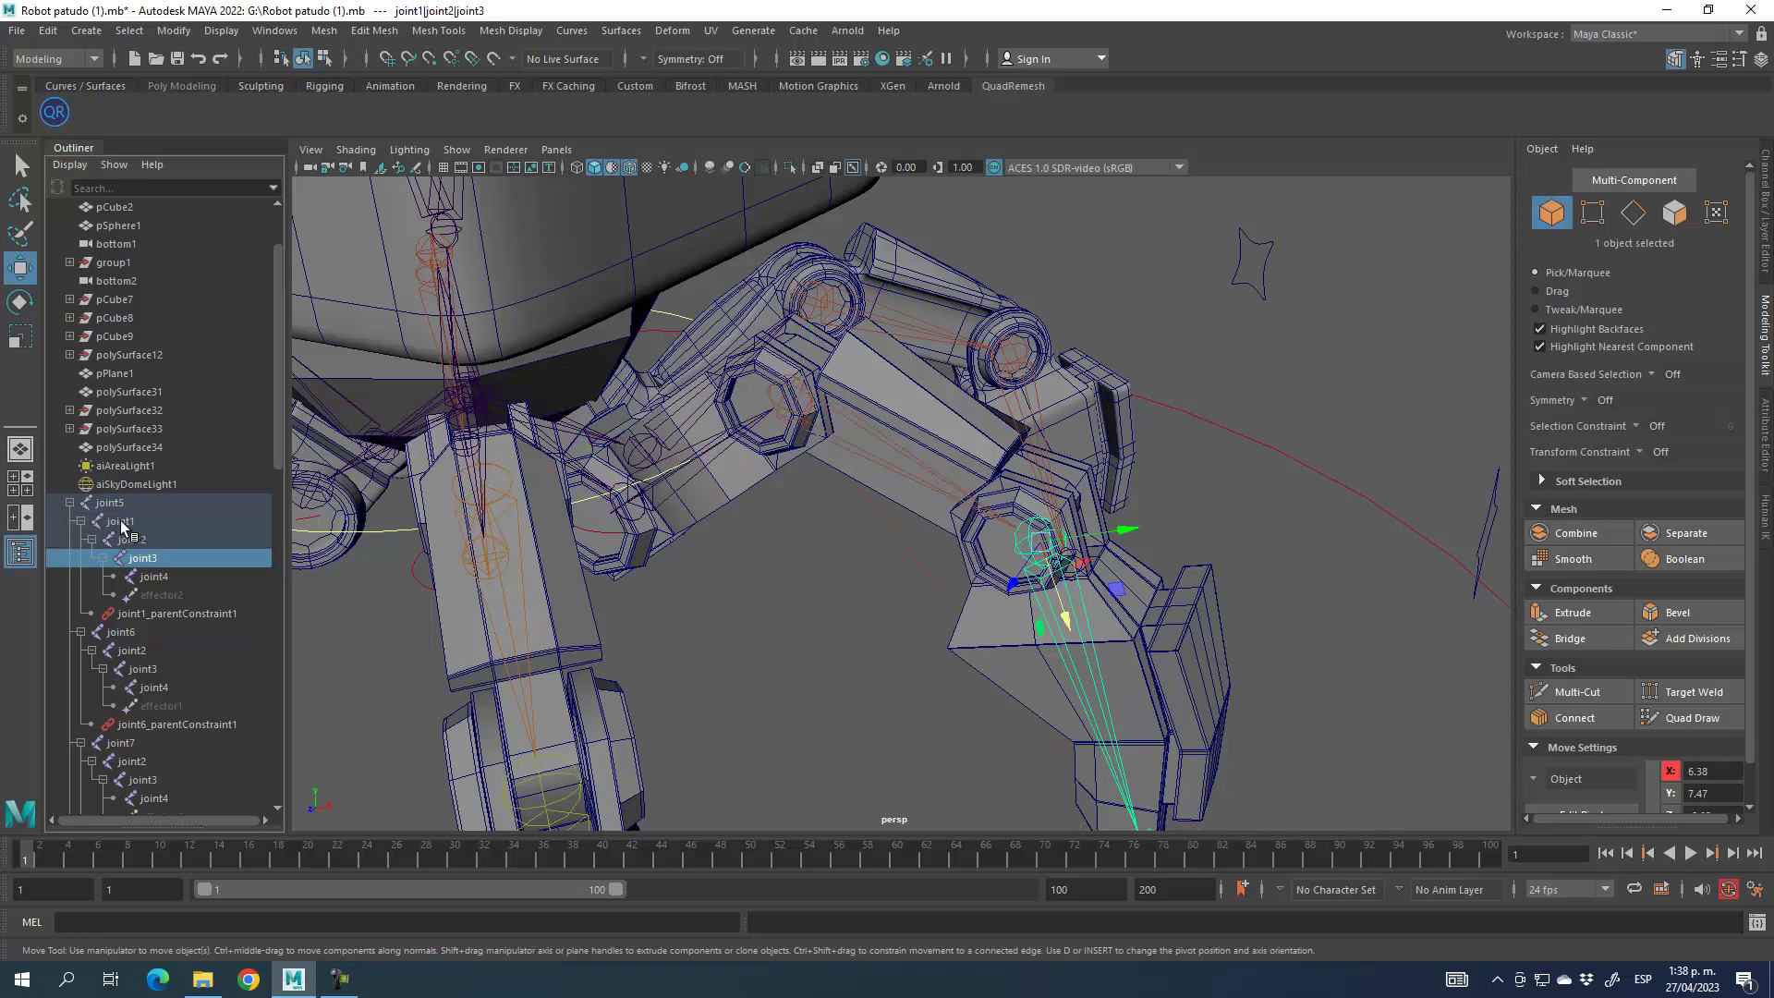
{"action": "left_click", "coordinate": [123, 523]}
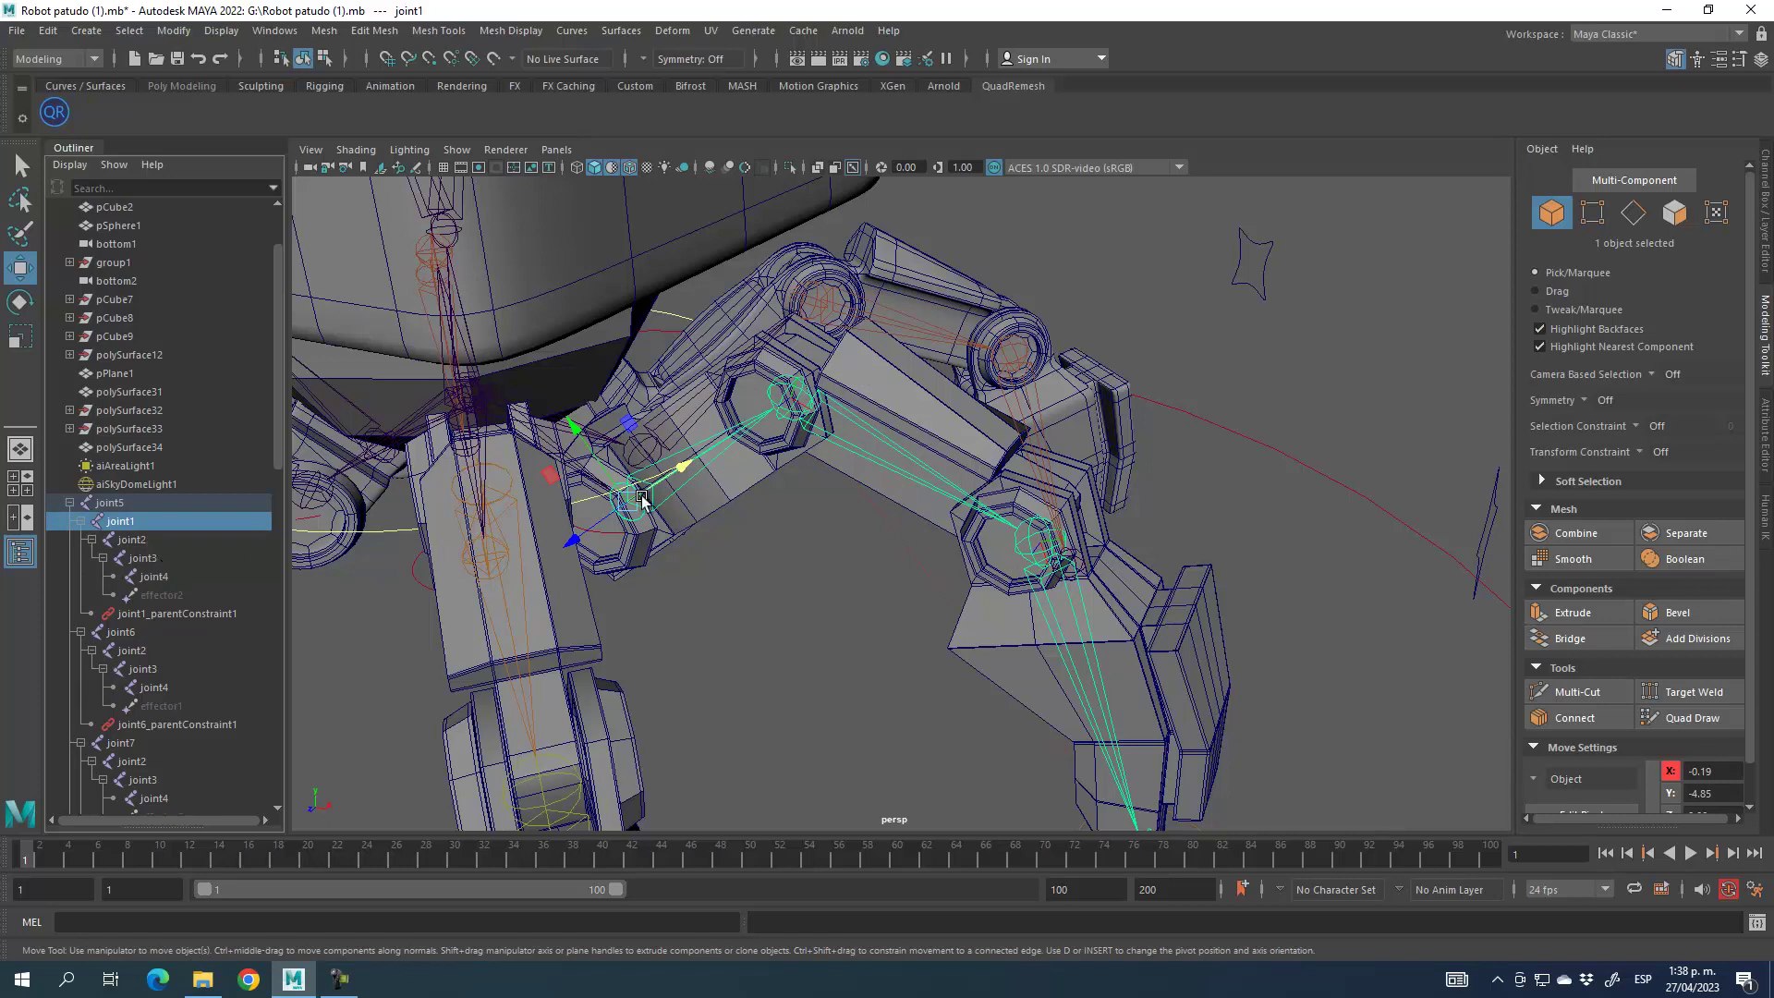
{"action": "mouse_move", "coordinate": [776, 628]}
{"action": "left_mouse_down", "text": "alt"}
{"action": "mouse_move", "coordinate": [761, 503]}
{"action": "mouse_move", "coordinate": [773, 621]}
{"action": "left_mouse_up", "text": "alt"}
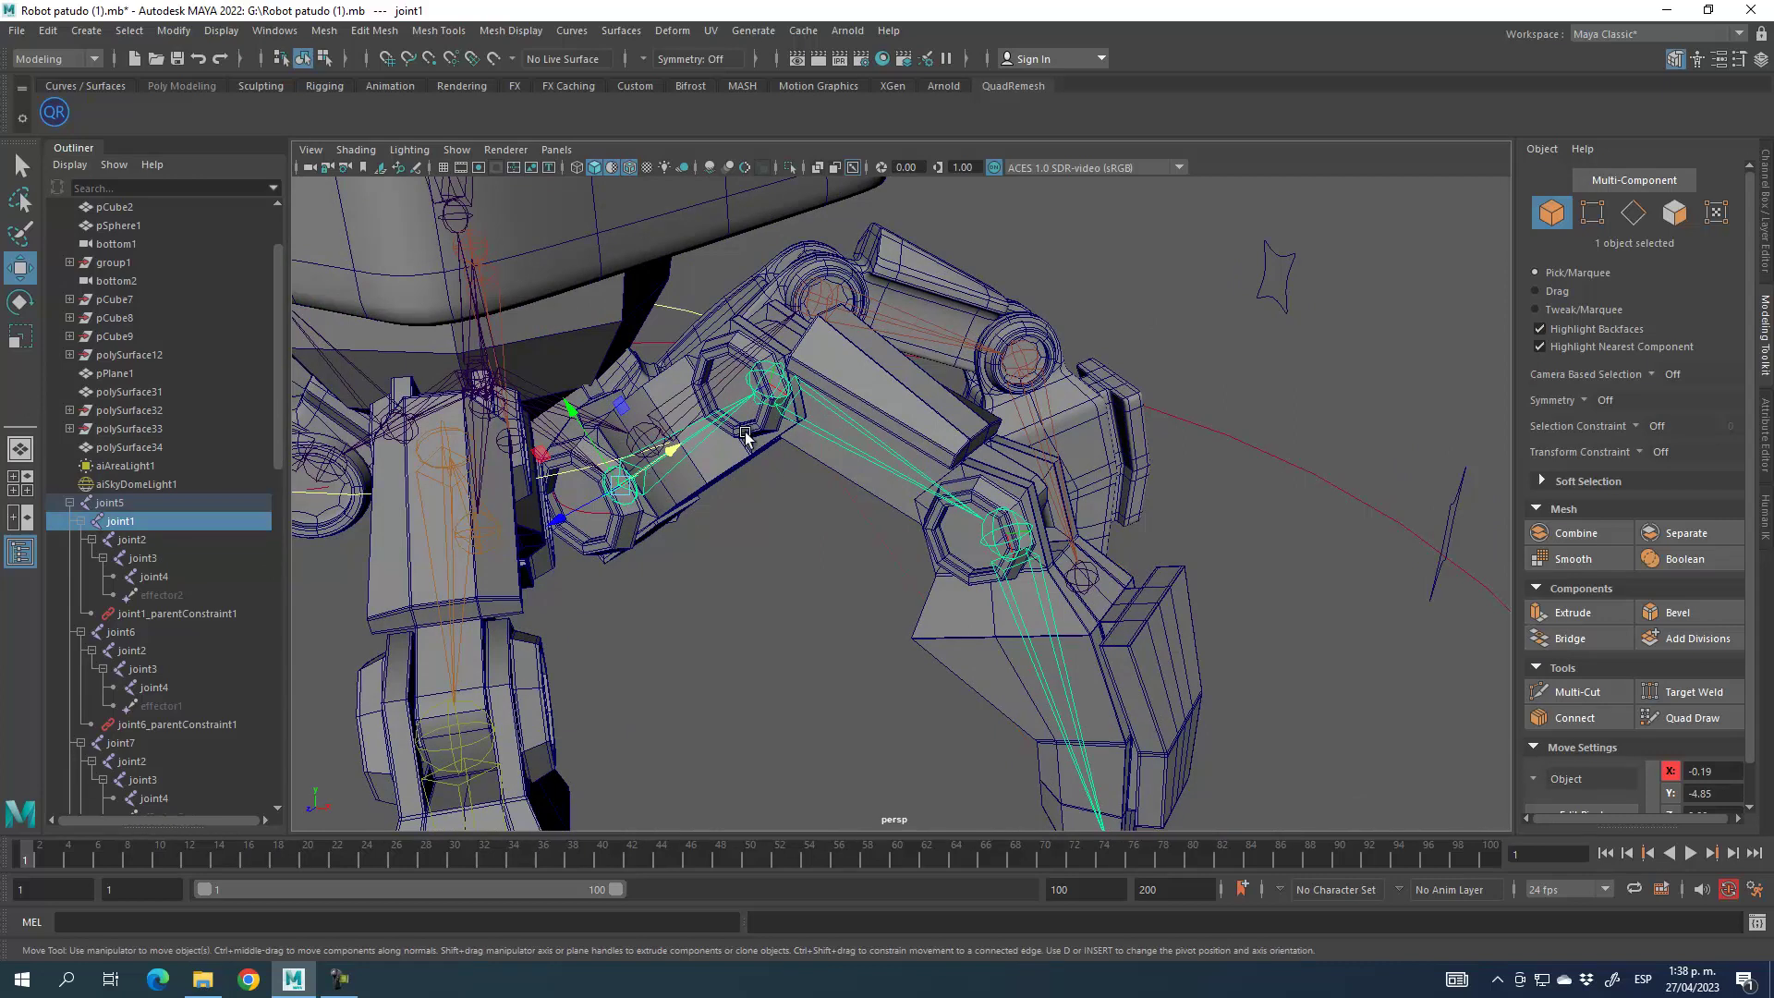
{"action": "left_click_drag", "start_coordinate": [722, 582], "coordinate": [706, 600], "text": "alt"}
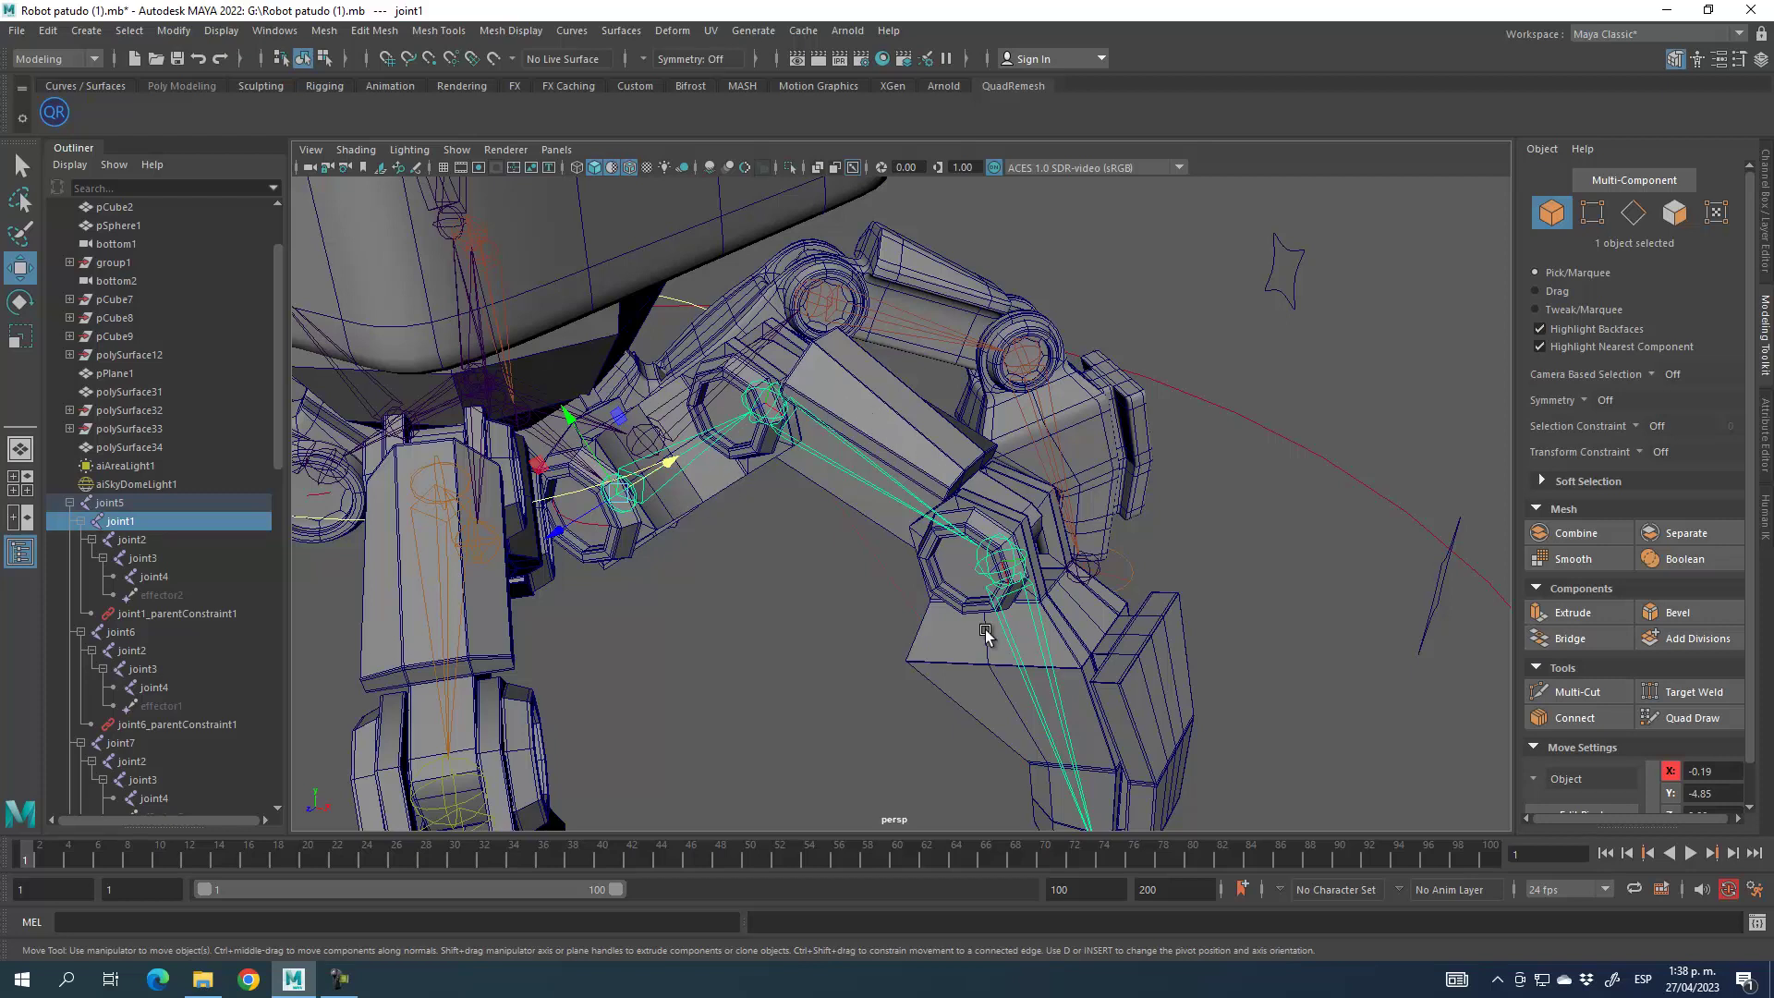
{"action": "mouse_move", "coordinate": [714, 699]}
{"action": "left_mouse_down", "text": "alt"}
{"action": "mouse_move", "coordinate": [674, 686]}
{"action": "mouse_move", "coordinate": [707, 699]}
{"action": "left_mouse_up", "text": "alt"}
{"action": "middle_click_drag", "start_coordinate": [699, 611], "coordinate": [724, 664], "text": "alt"}
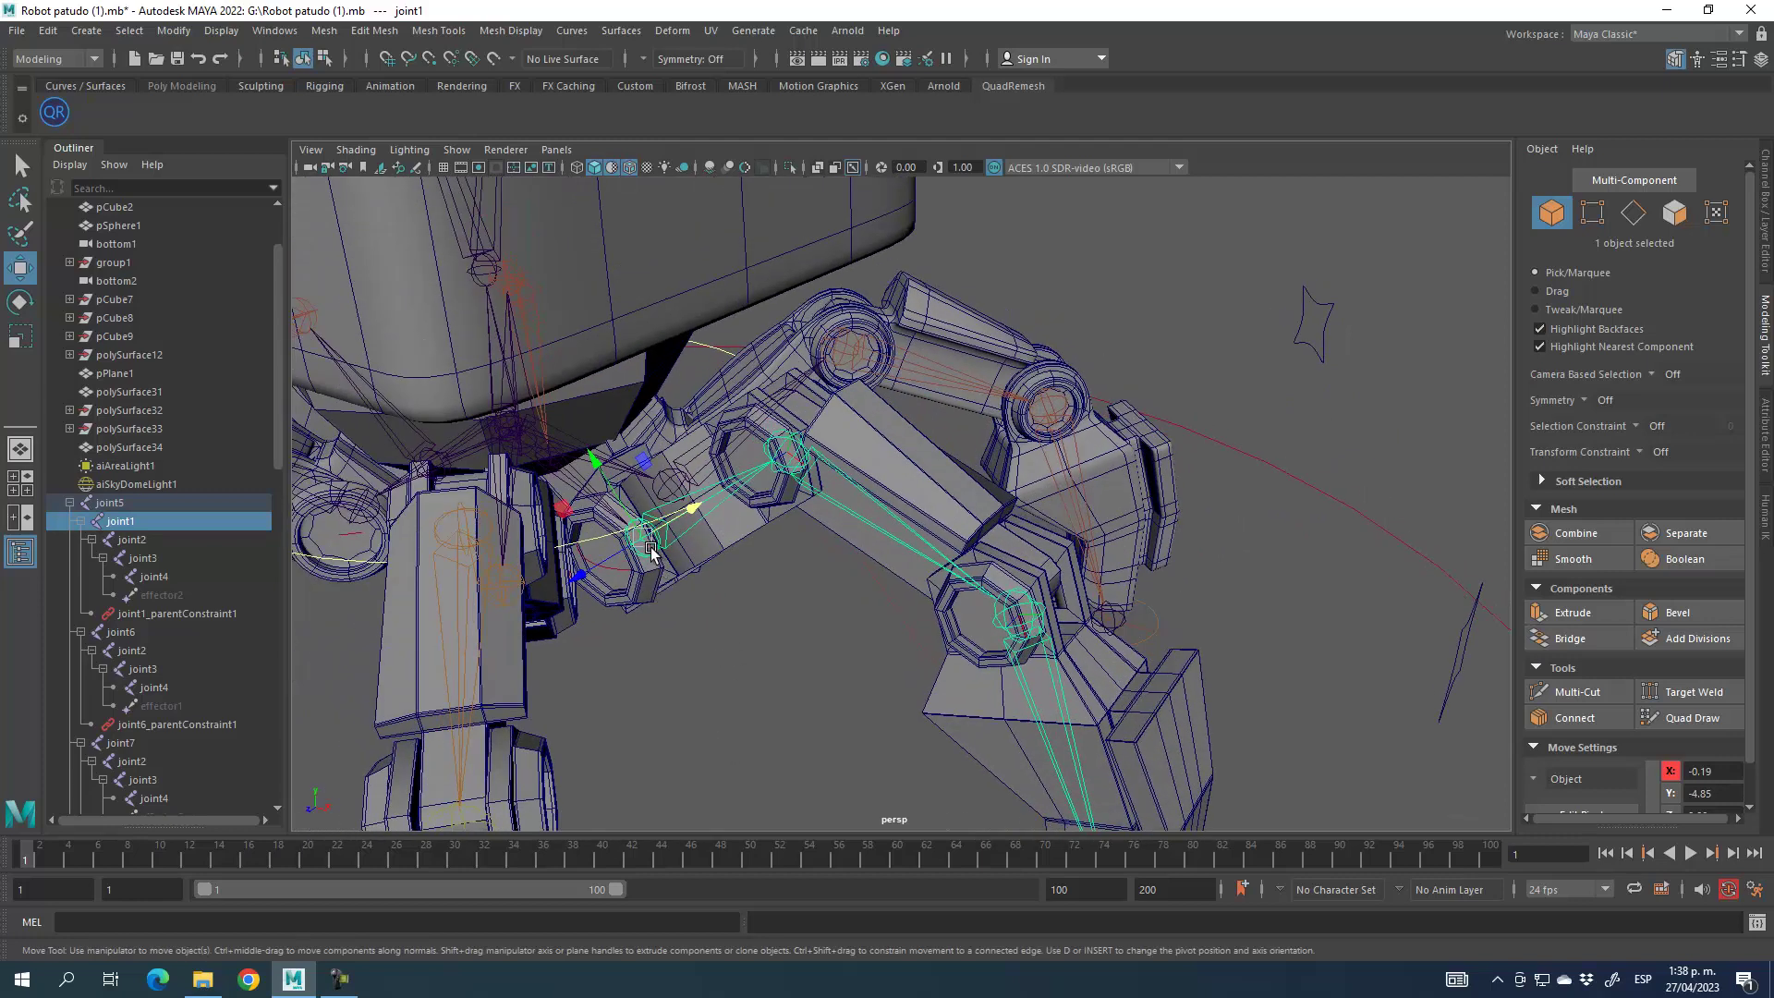
Select joint1 through joint3 together and inspect the leg's chain down to the foot
{"action": "left_click", "coordinate": [143, 559], "text": "shift"}
{"action": "left_click_drag", "start_coordinate": [960, 723], "coordinate": [991, 543], "text": "alt"}
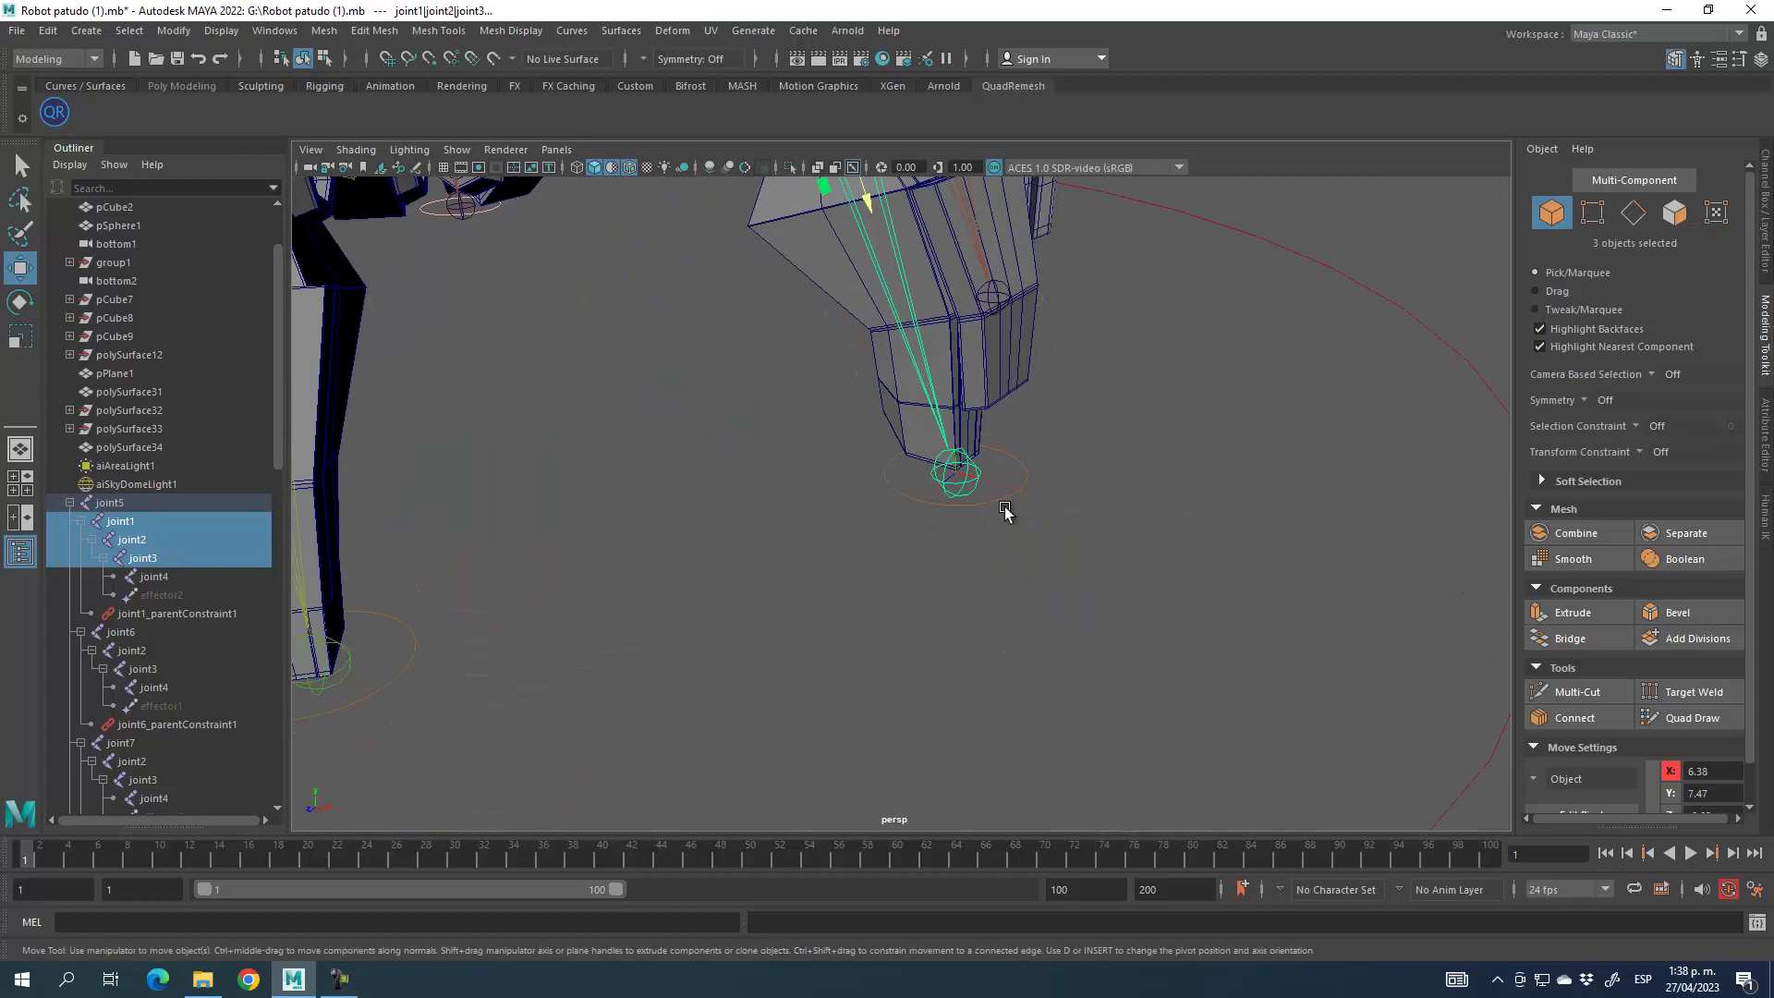
{"action": "middle_click_drag", "start_coordinate": [765, 431], "coordinate": [801, 622], "text": "alt"}
{"action": "middle_click_drag", "start_coordinate": [684, 518], "coordinate": [718, 571], "text": "alt"}
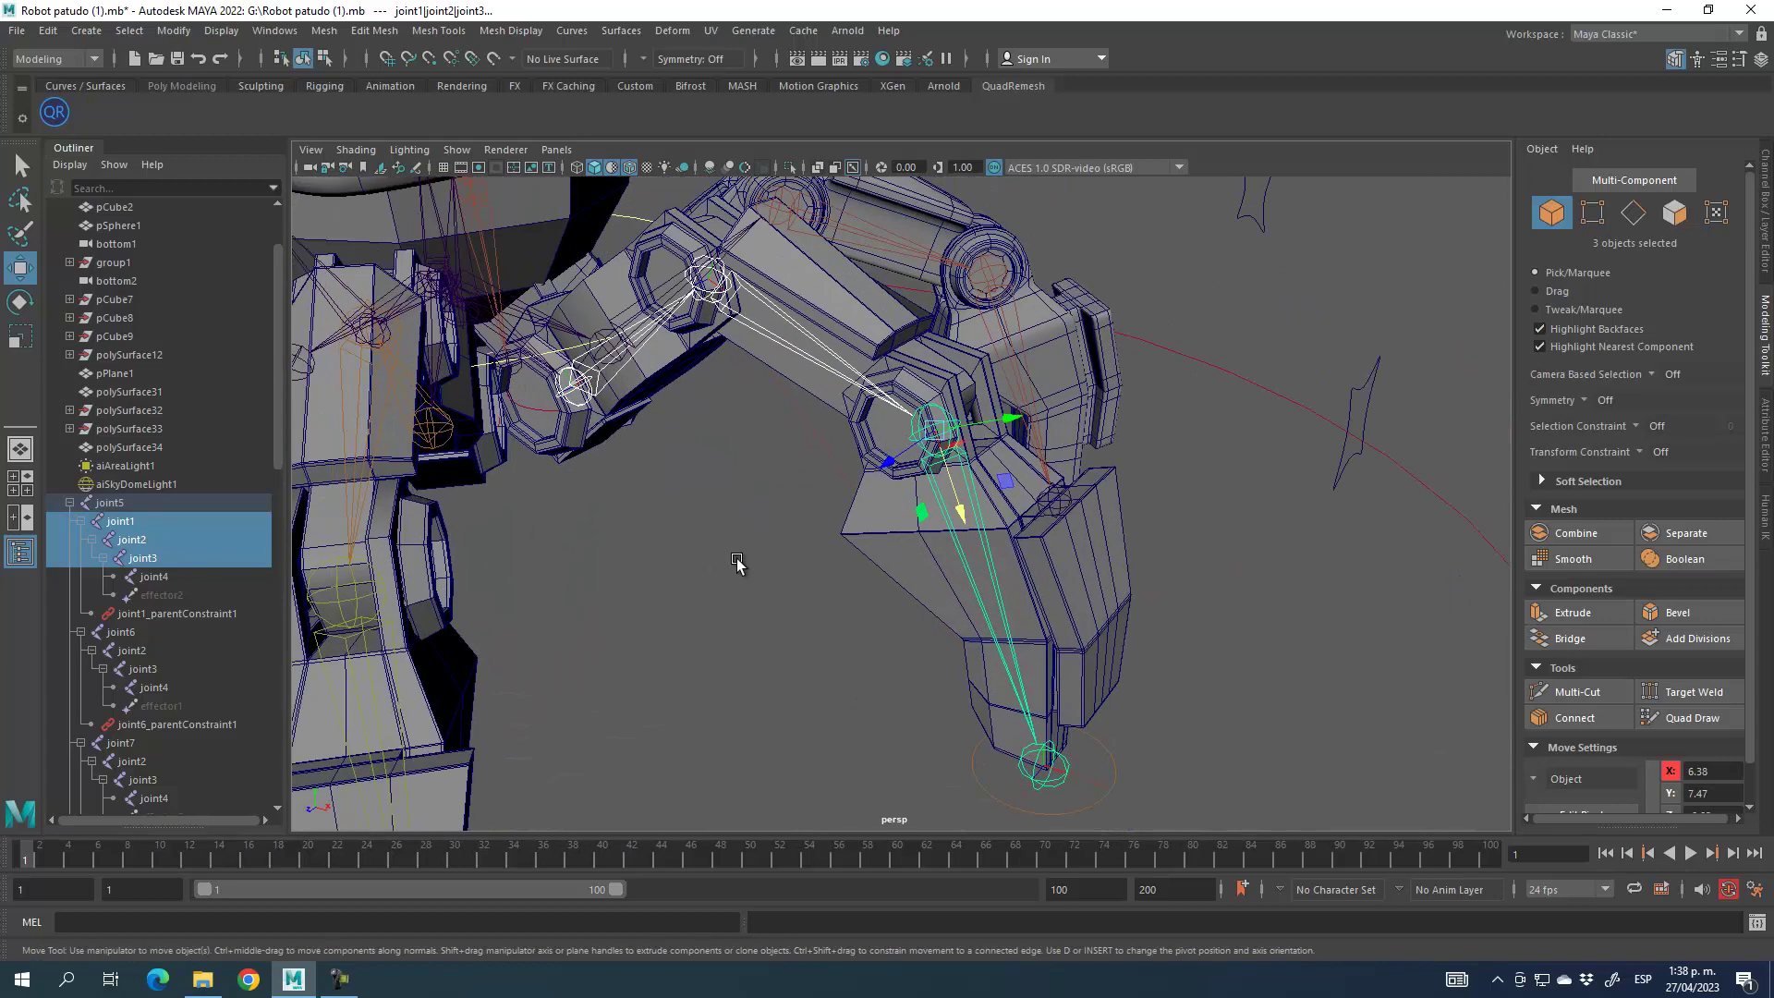
Check joint4 and joint3 individually, and joint1 through joint3 together, against the separated leg's segments
{"action": "left_click", "coordinate": [153, 577]}
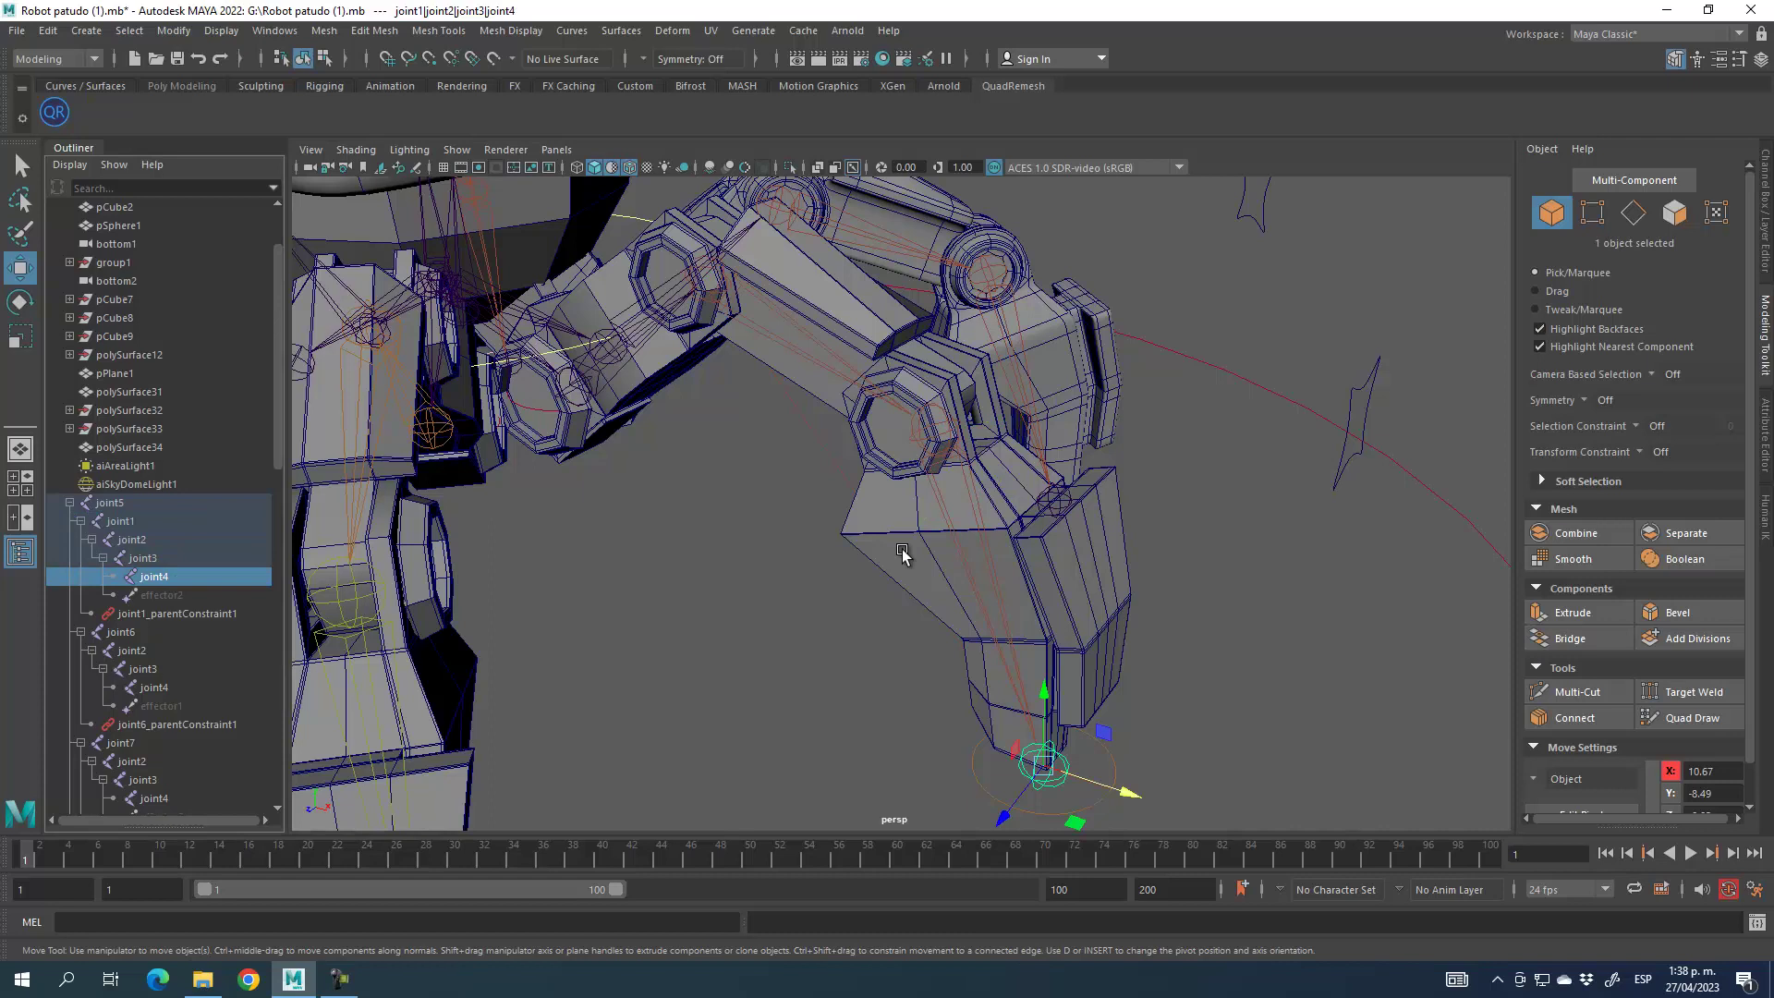
{"action": "left_click", "coordinate": [936, 443]}
{"action": "left_click", "coordinate": [915, 434]}
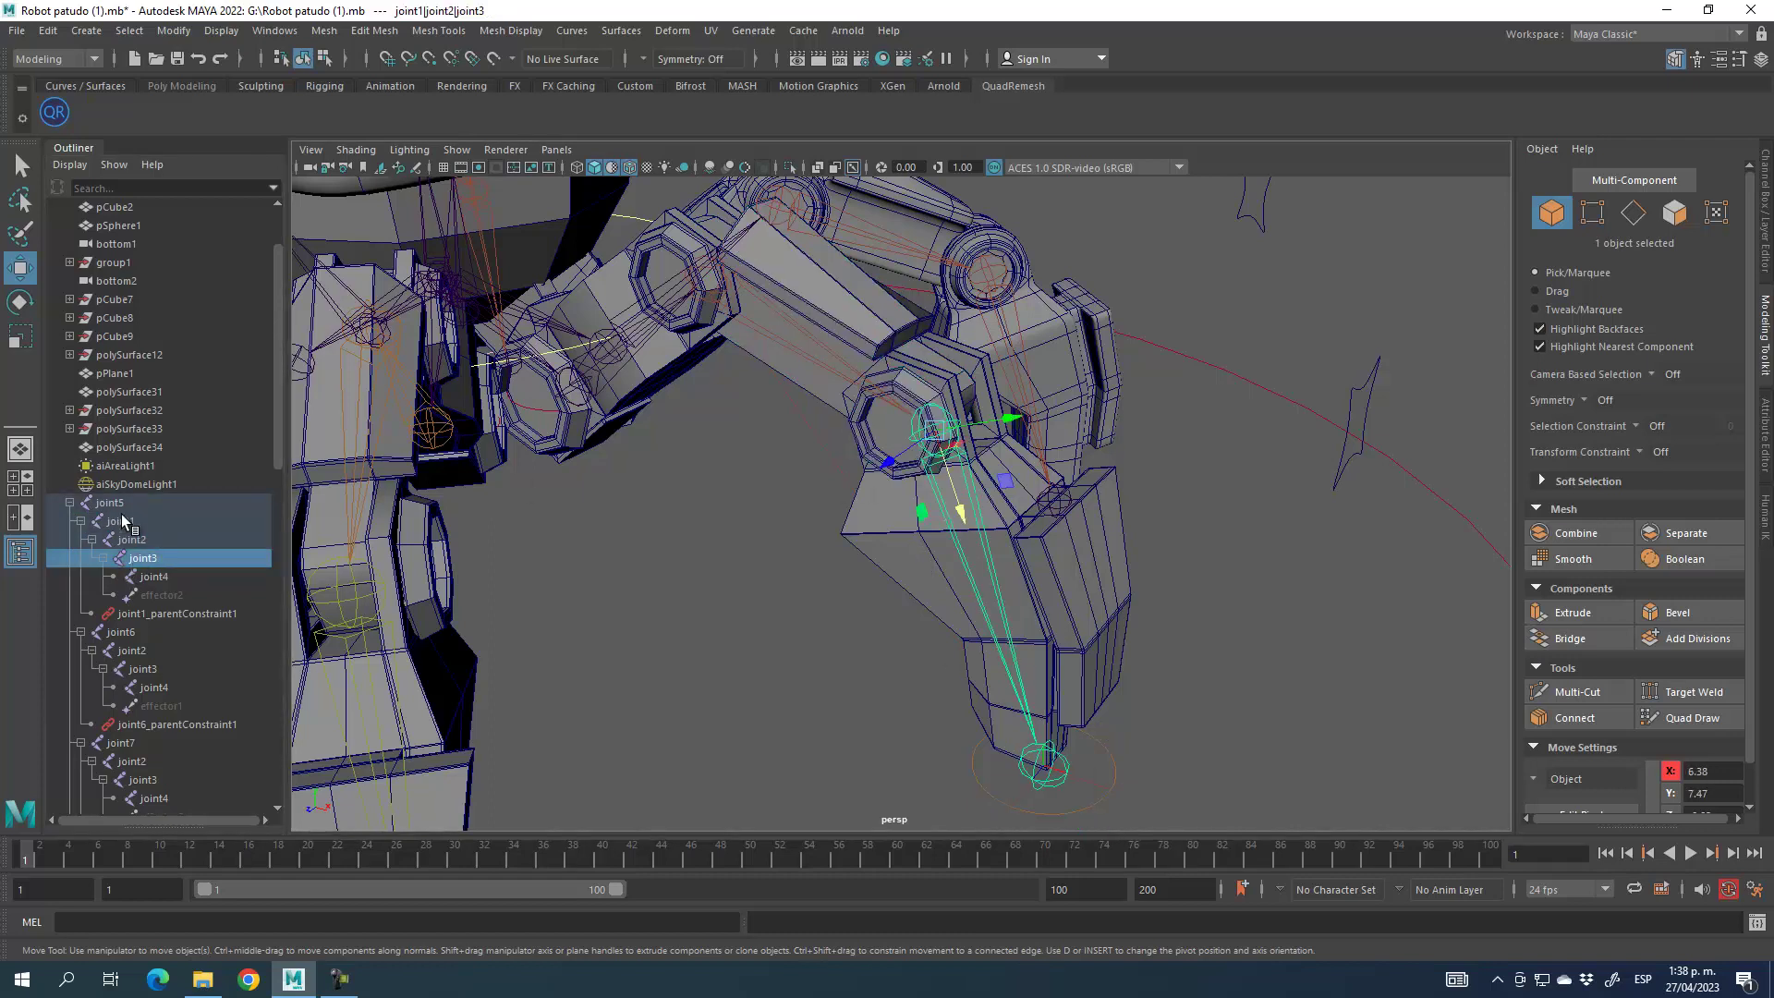
{"action": "left_click", "coordinate": [121, 521]}
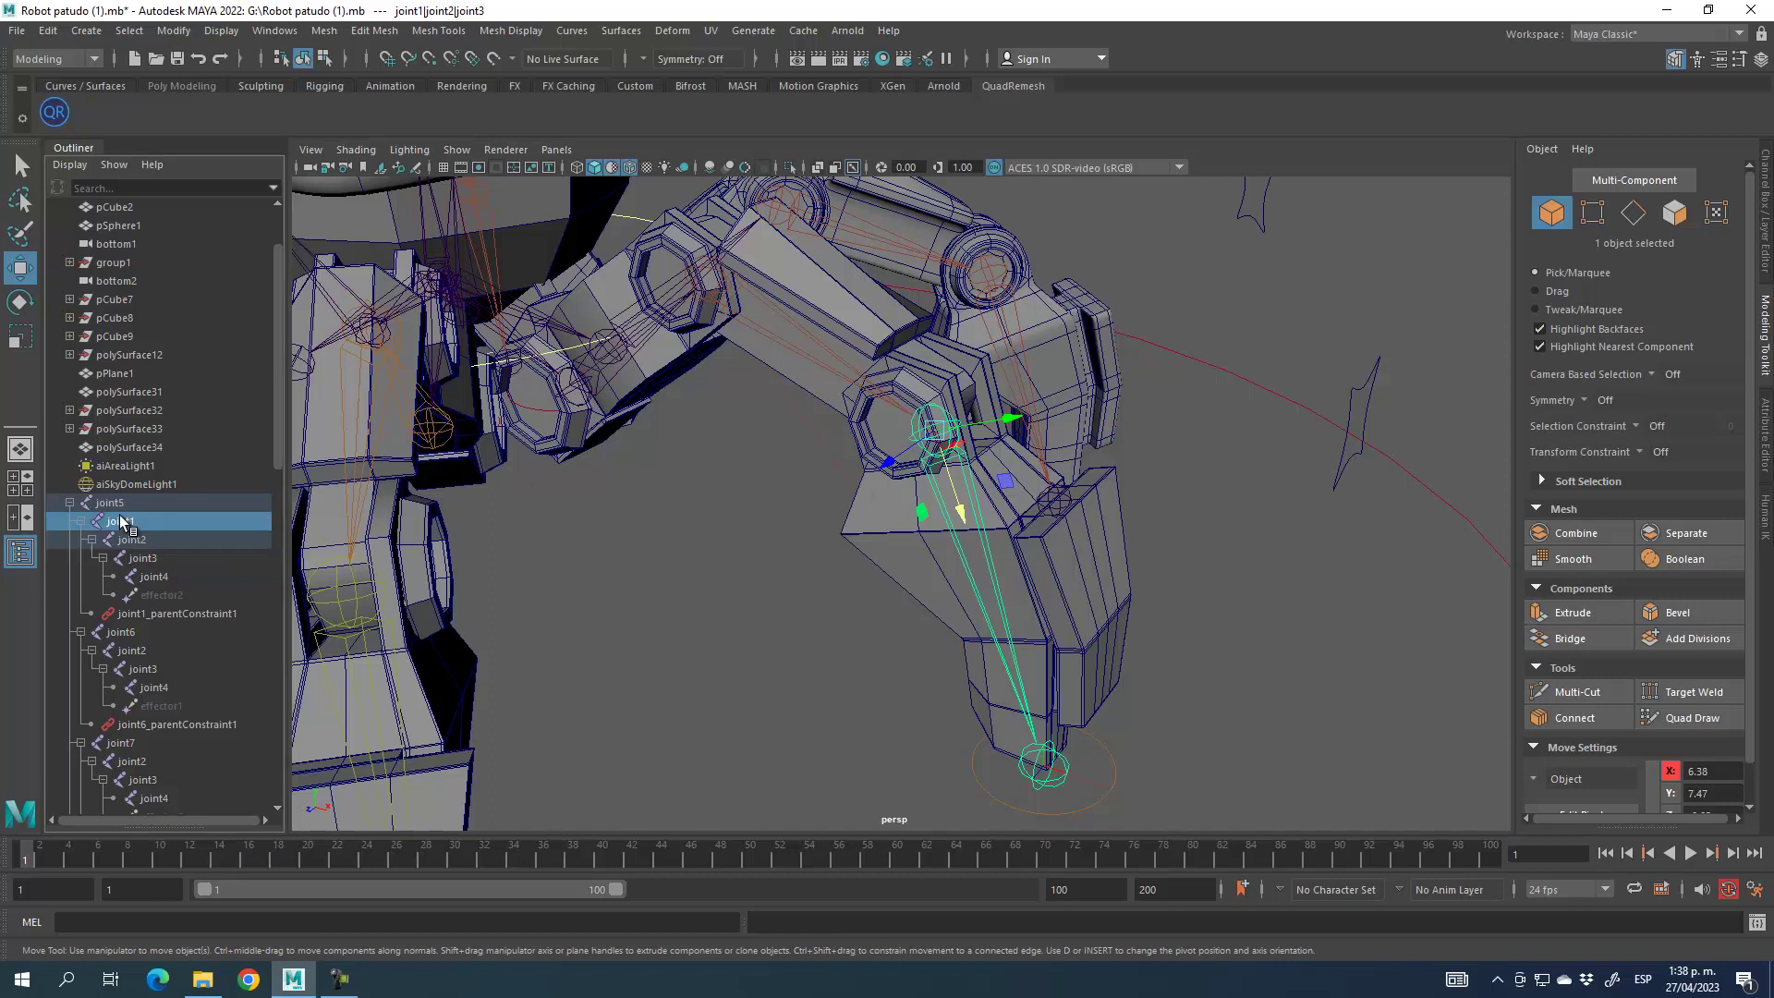
{"action": "left_click", "coordinate": [144, 558], "text": "shift"}
{"action": "middle_click_drag", "start_coordinate": [800, 577], "coordinate": [812, 673], "text": "alt"}
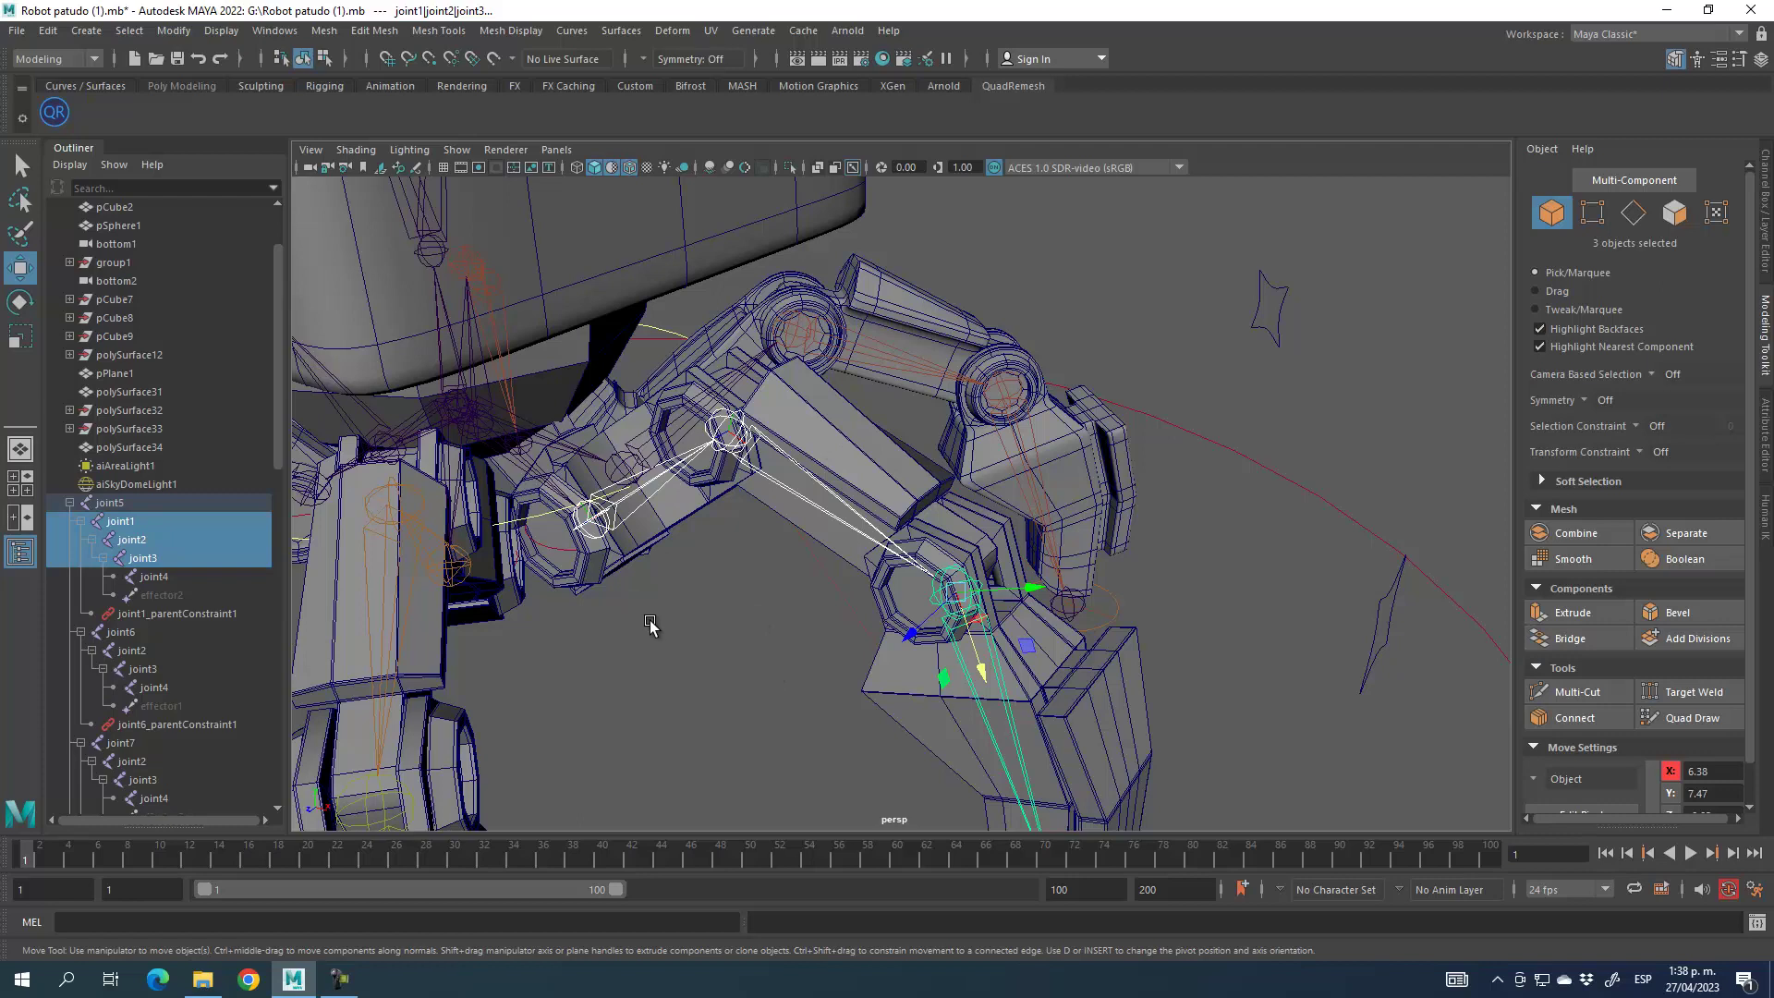
{"action": "left_click_drag", "start_coordinate": [684, 668], "coordinate": [686, 645], "text": "alt"}
Bind the leg's upper segment to joint1 with Bind Skin from the Rigging set, using selected joints, closest distance and max influences 1
{"action": "left_click", "coordinate": [114, 521]}
{"action": "left_click", "coordinate": [647, 353], "text": "shift"}
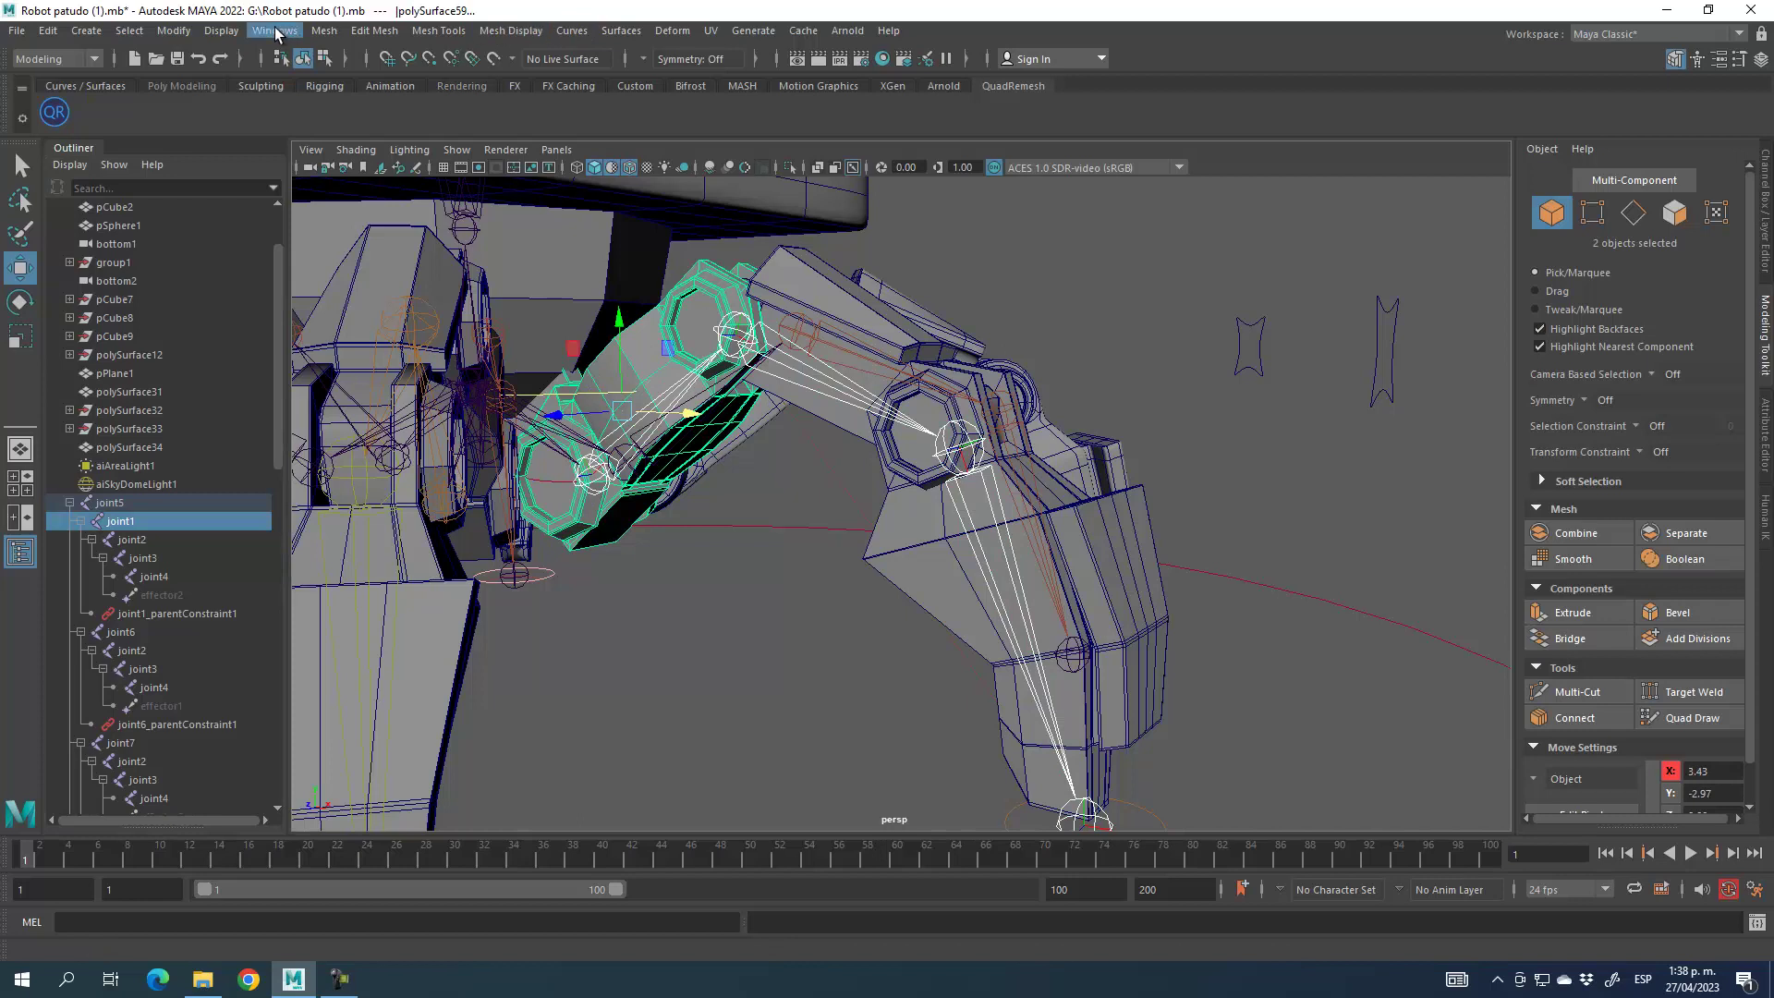
{"action": "left_click", "coordinate": [51, 59]}
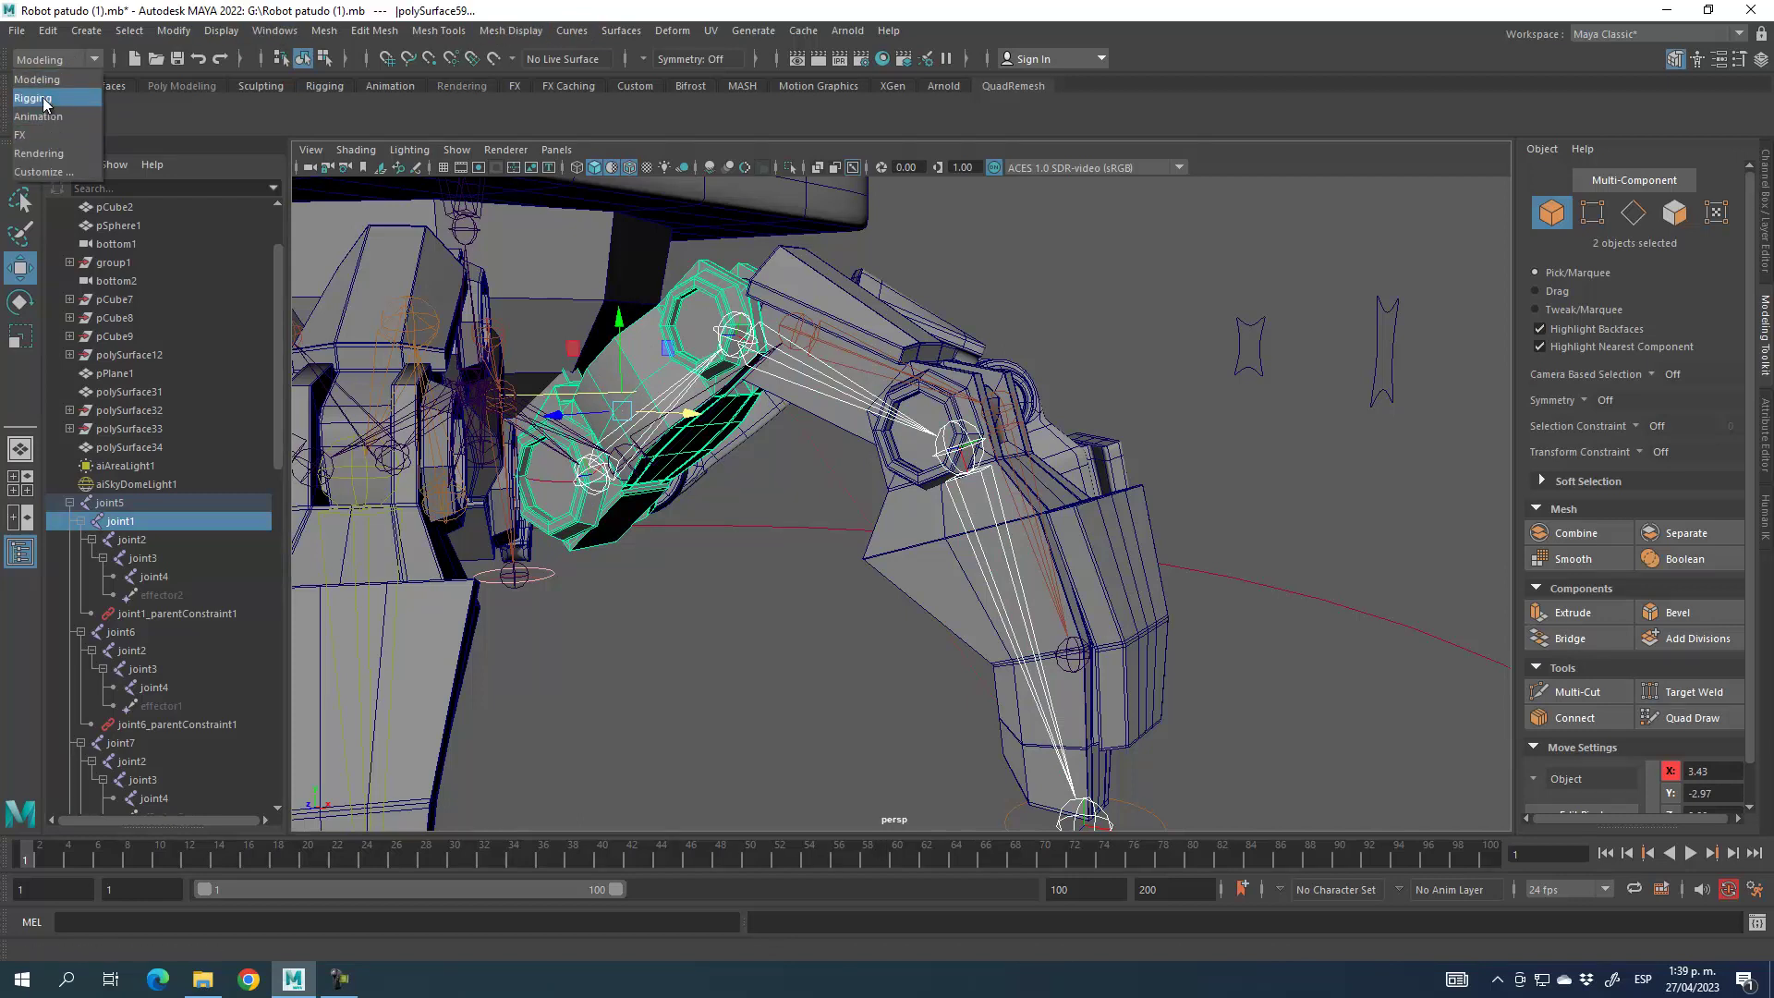
{"action": "left_click", "coordinate": [44, 98]}
{"action": "left_click", "coordinate": [377, 31]}
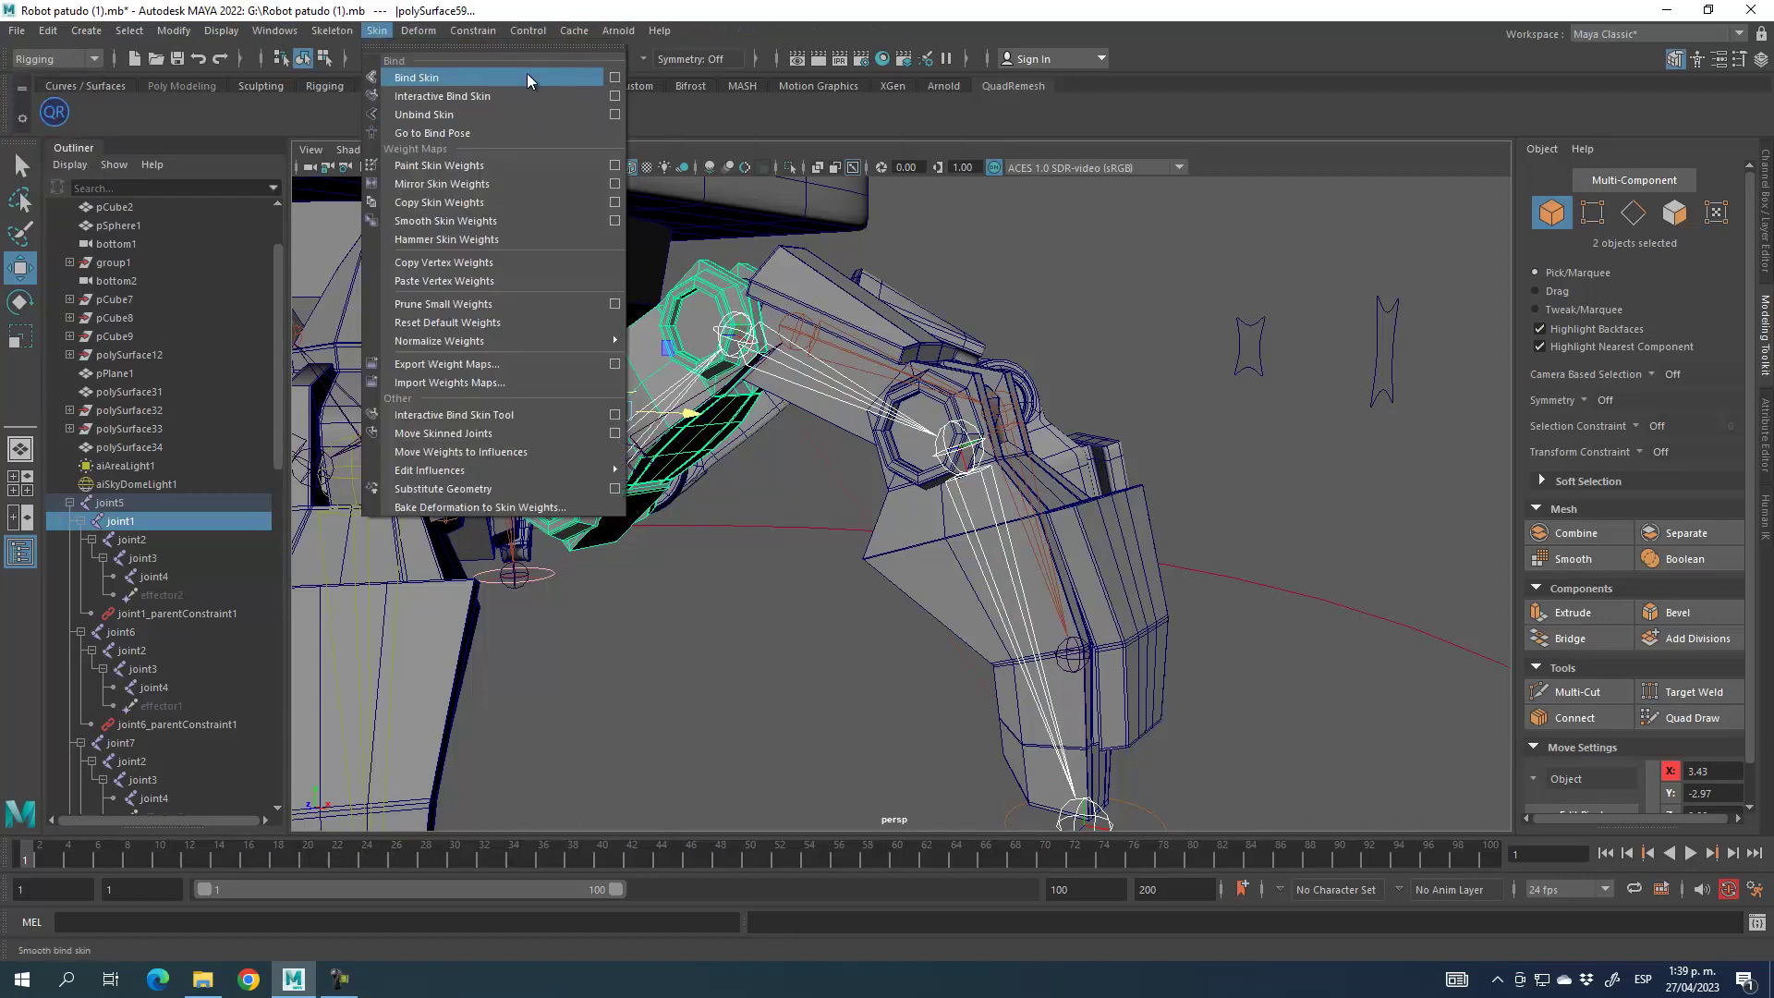
{"action": "left_click", "coordinate": [616, 79]}
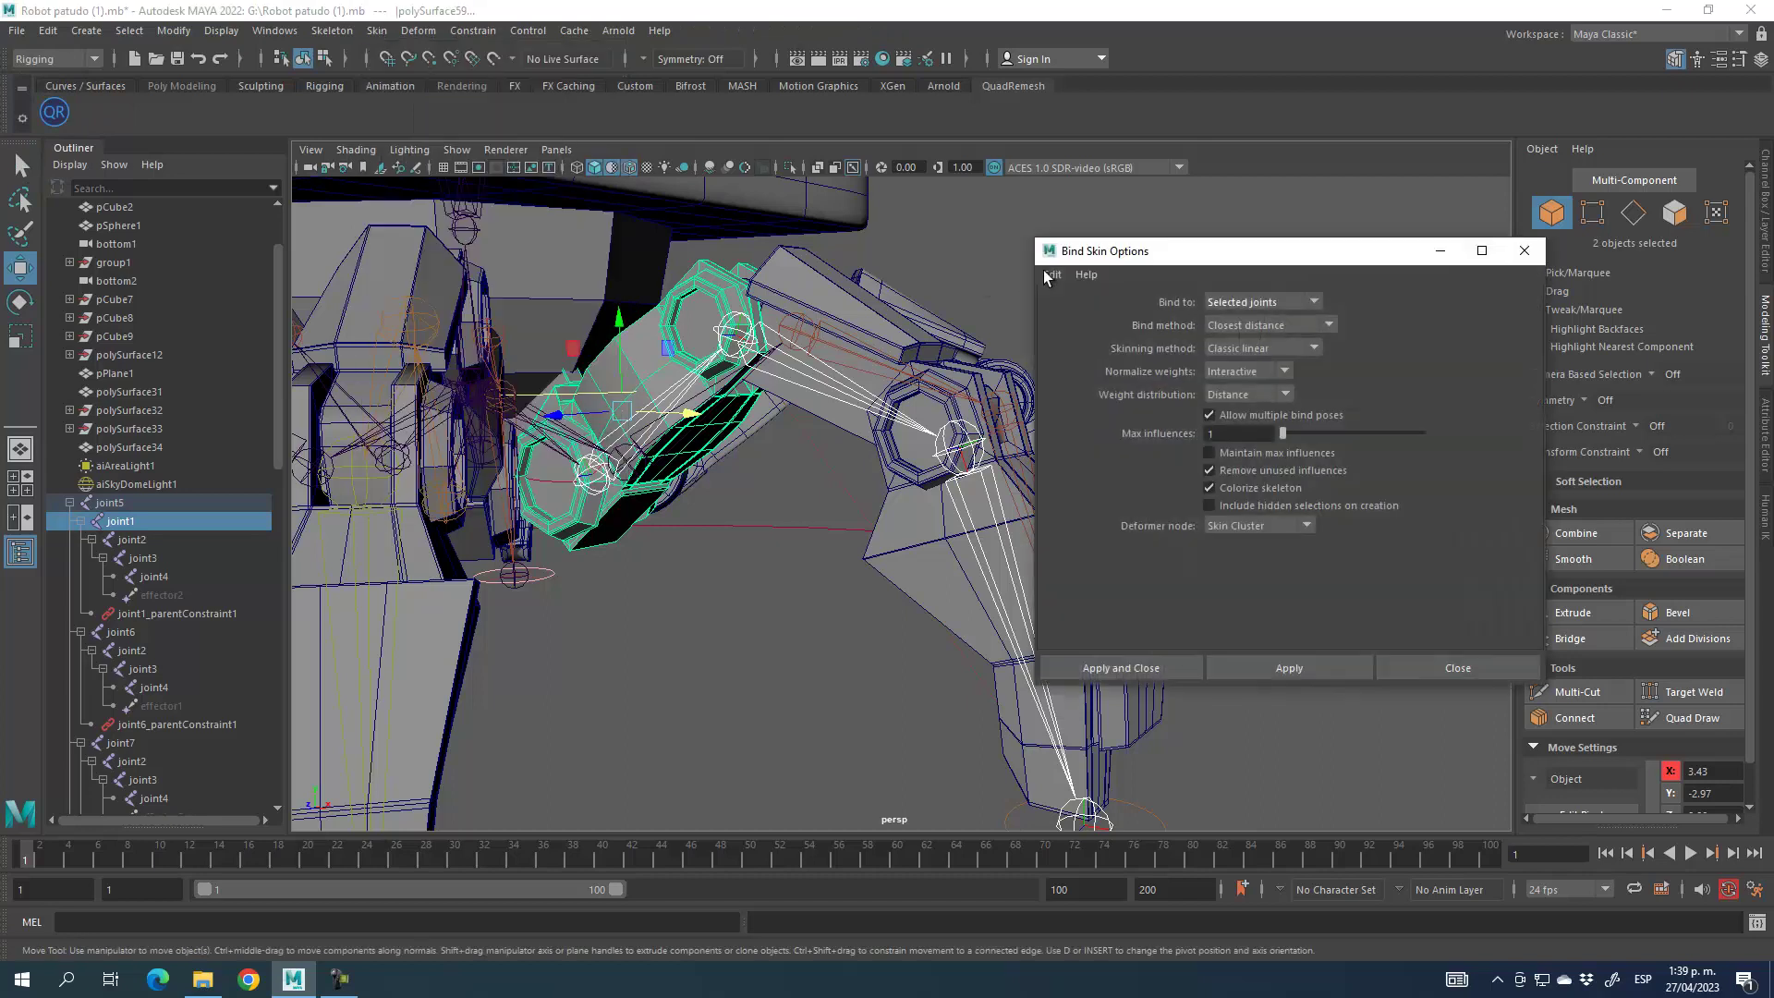
{"action": "left_click_drag", "start_coordinate": [1239, 259], "coordinate": [1036, 194]}
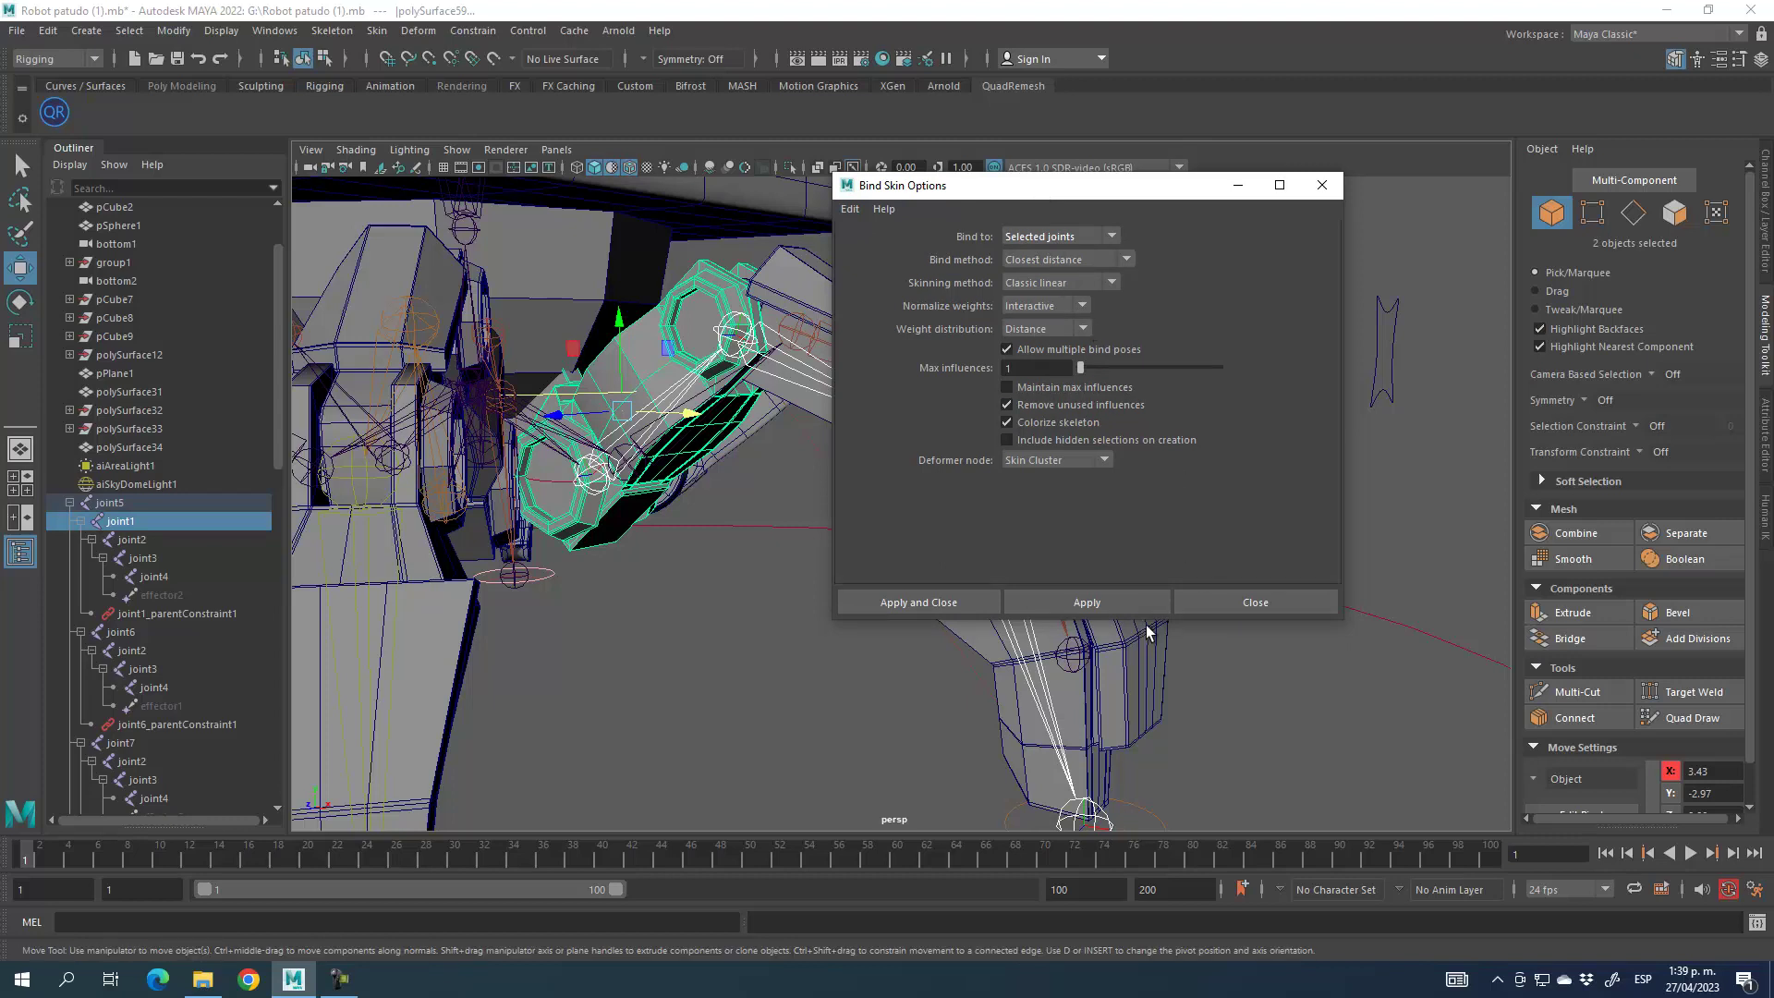
{"action": "left_click", "coordinate": [1128, 601]}
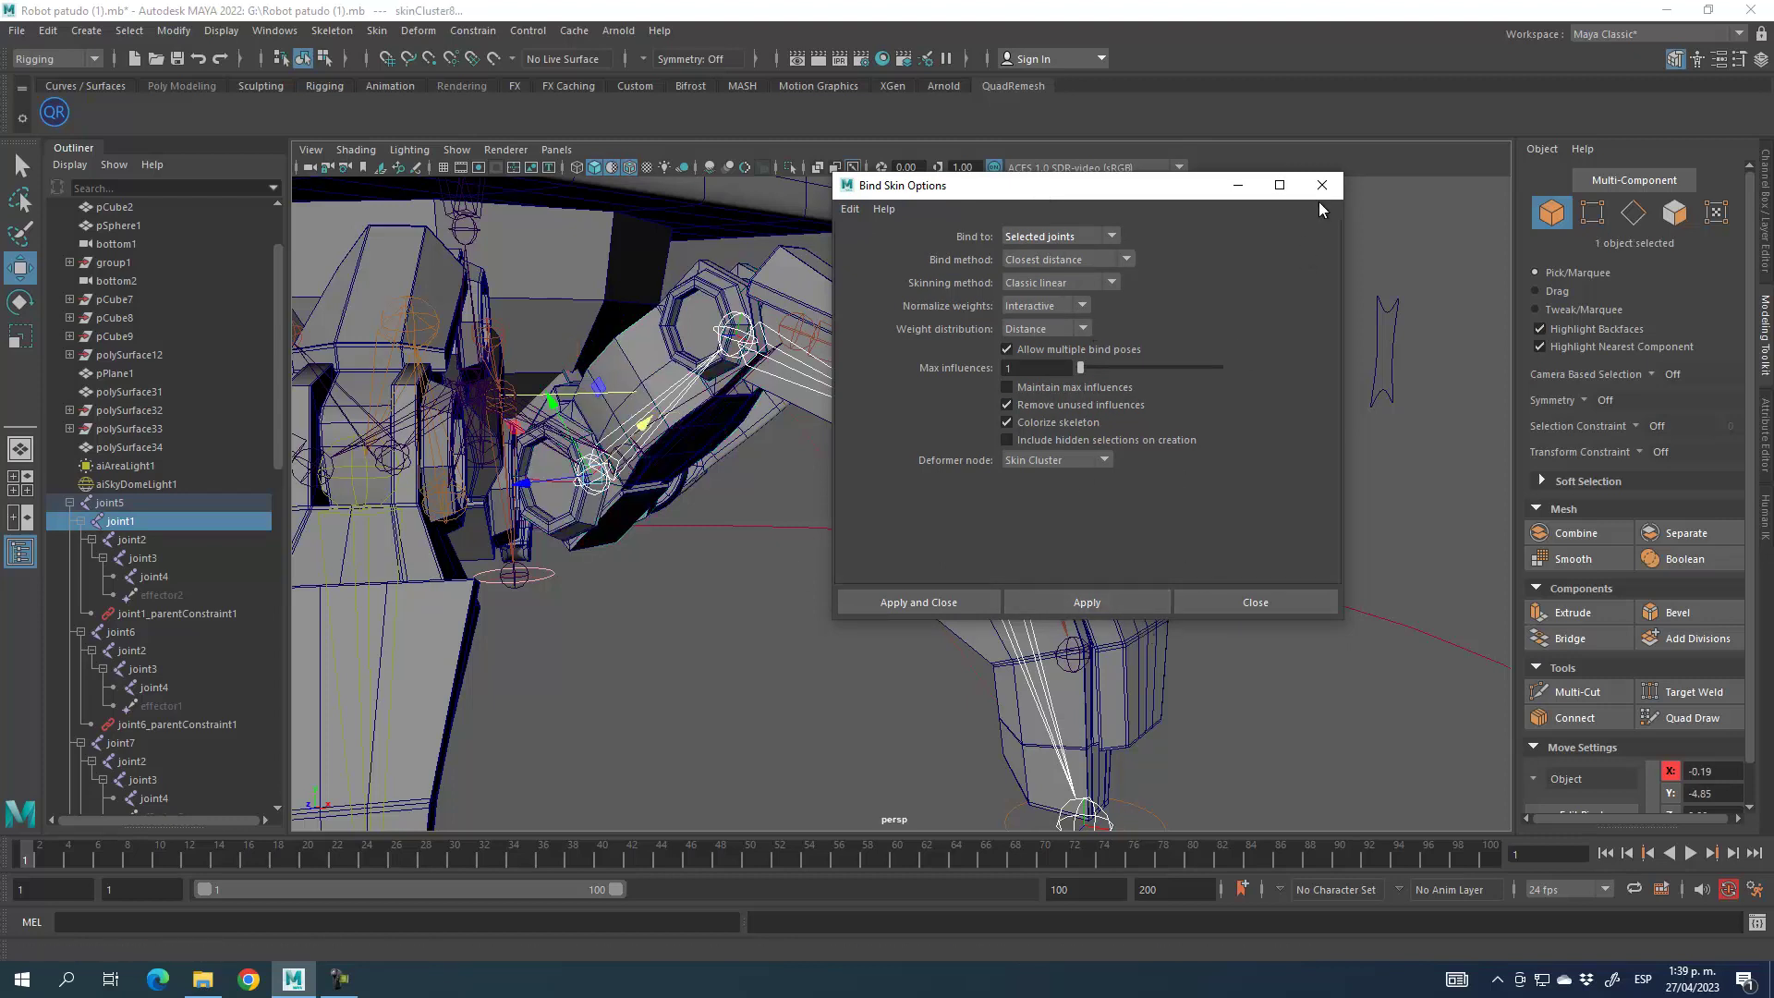
{"action": "left_click_drag", "start_coordinate": [1154, 186], "coordinate": [1454, 362]}
Bind the leg's middle segment to joint2 with the same Bind Skin options
{"action": "left_click_drag", "start_coordinate": [698, 623], "coordinate": [661, 691], "text": "alt"}
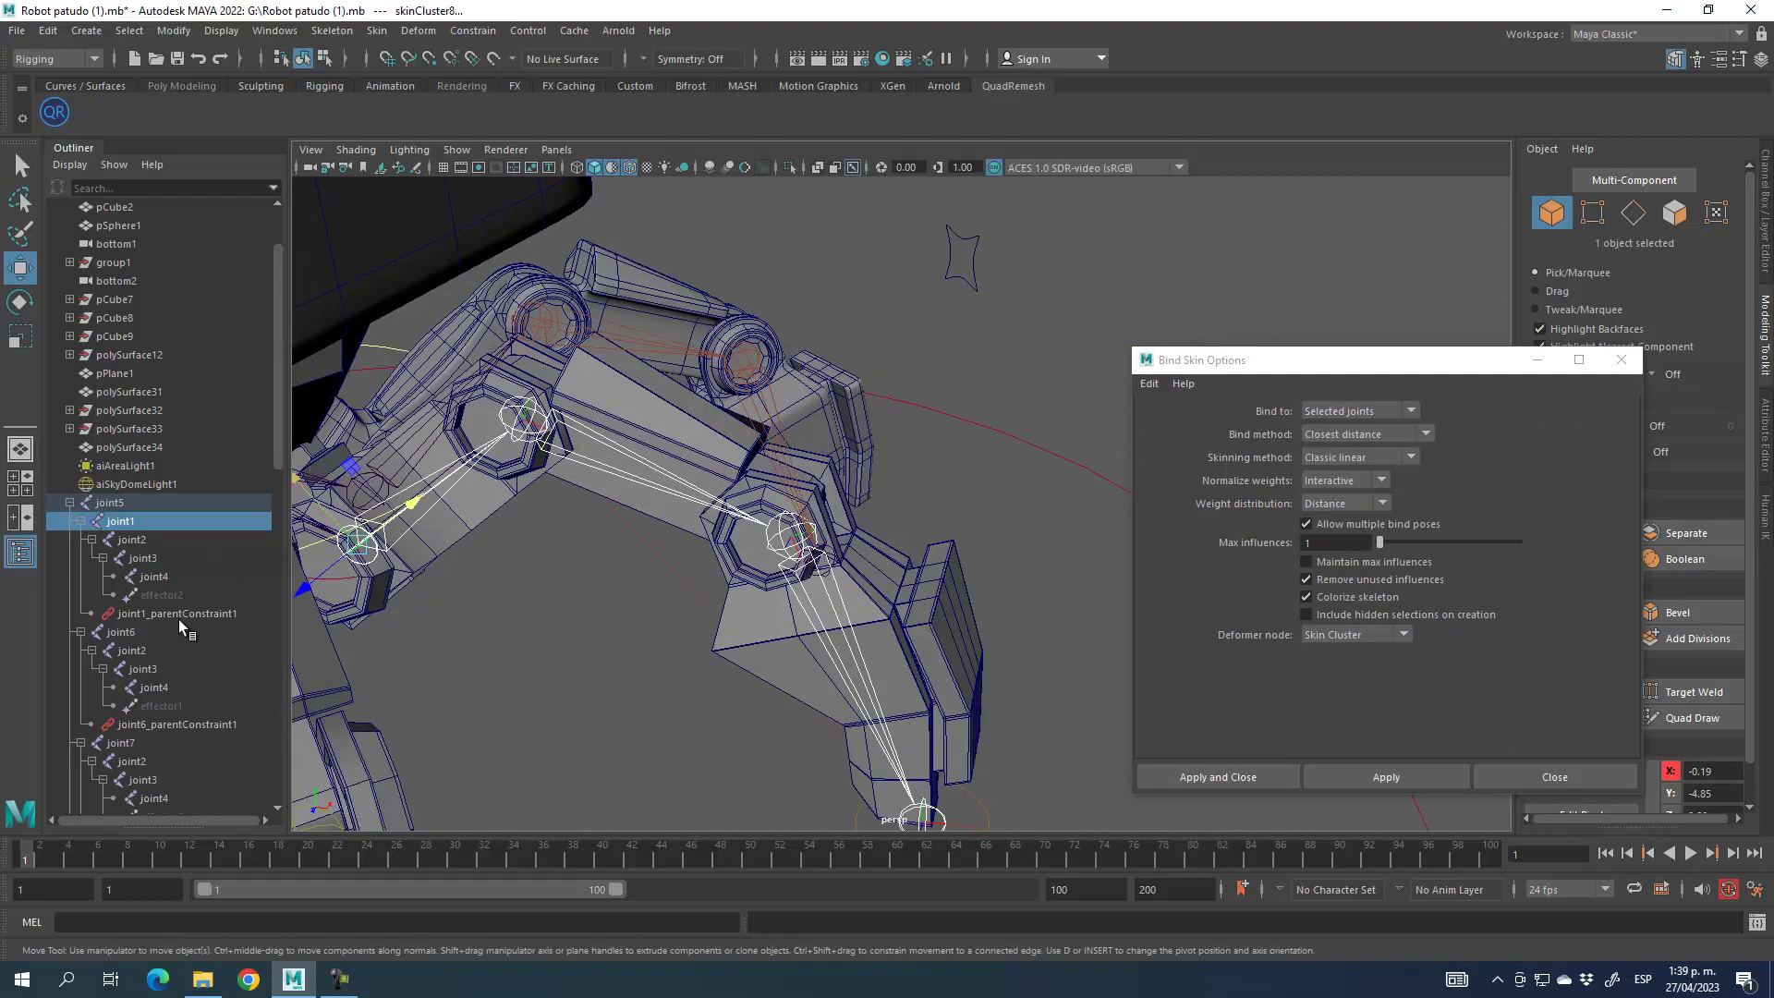
{"action": "left_click", "coordinate": [132, 540]}
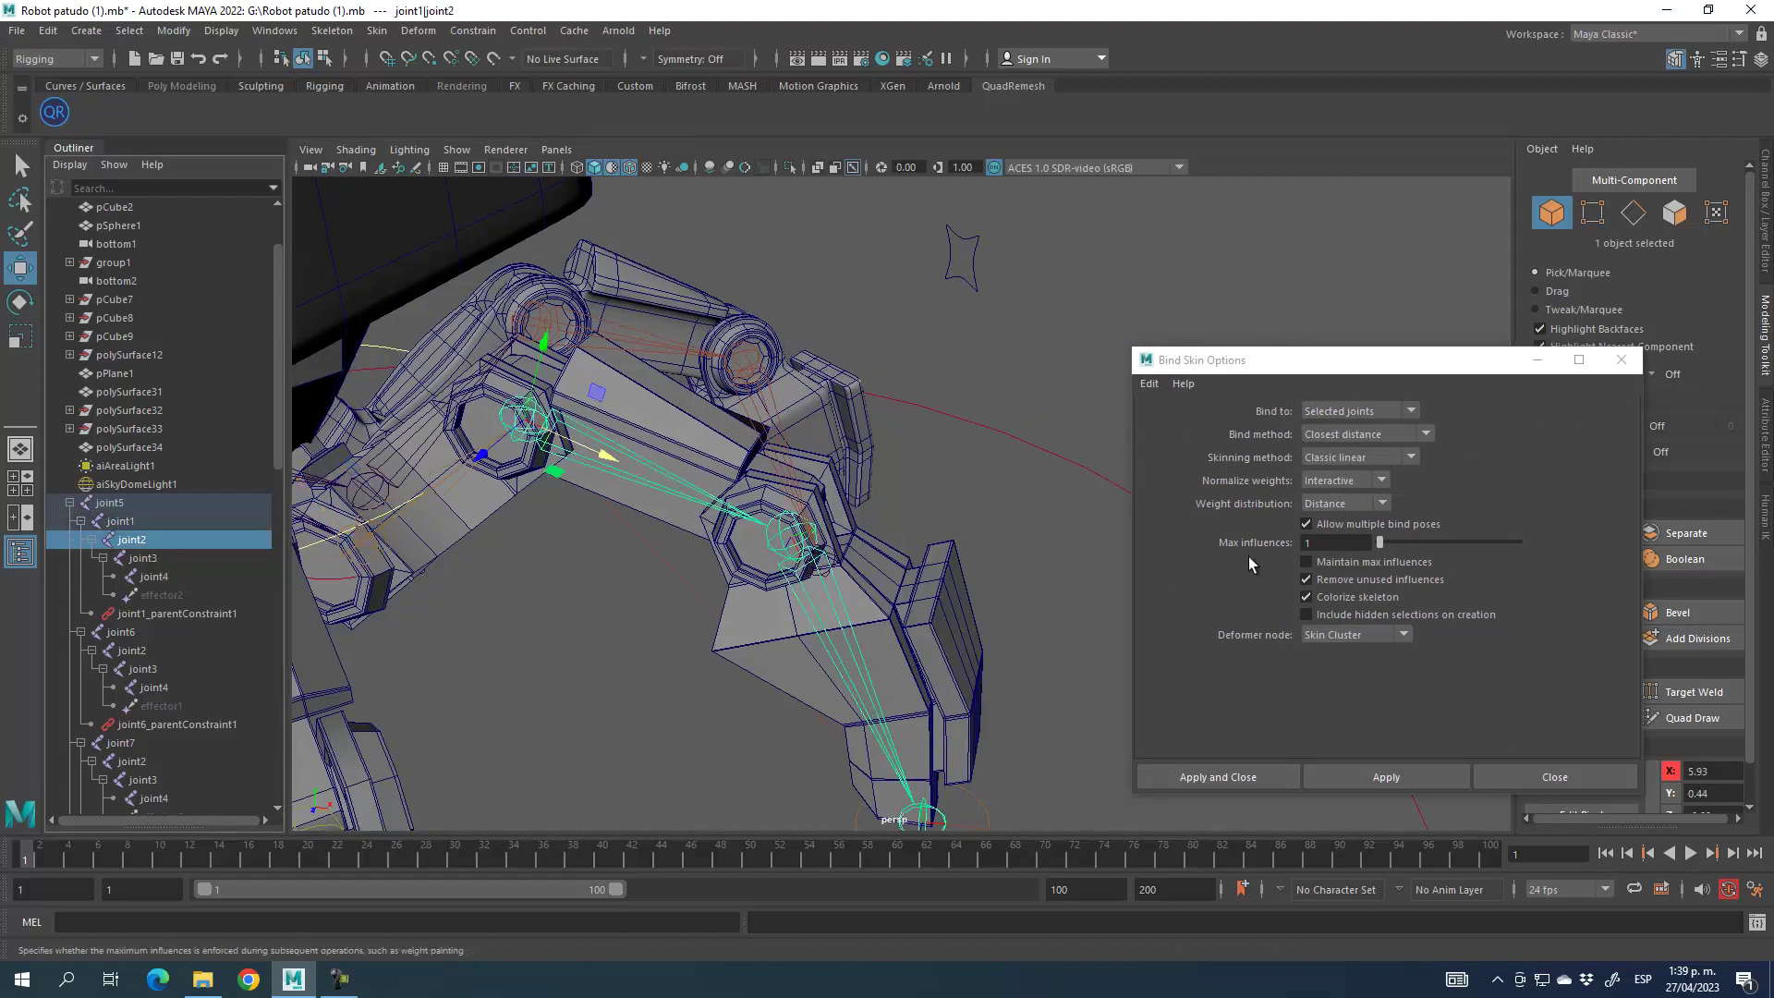
{"action": "left_click", "coordinate": [664, 433], "text": "shift"}
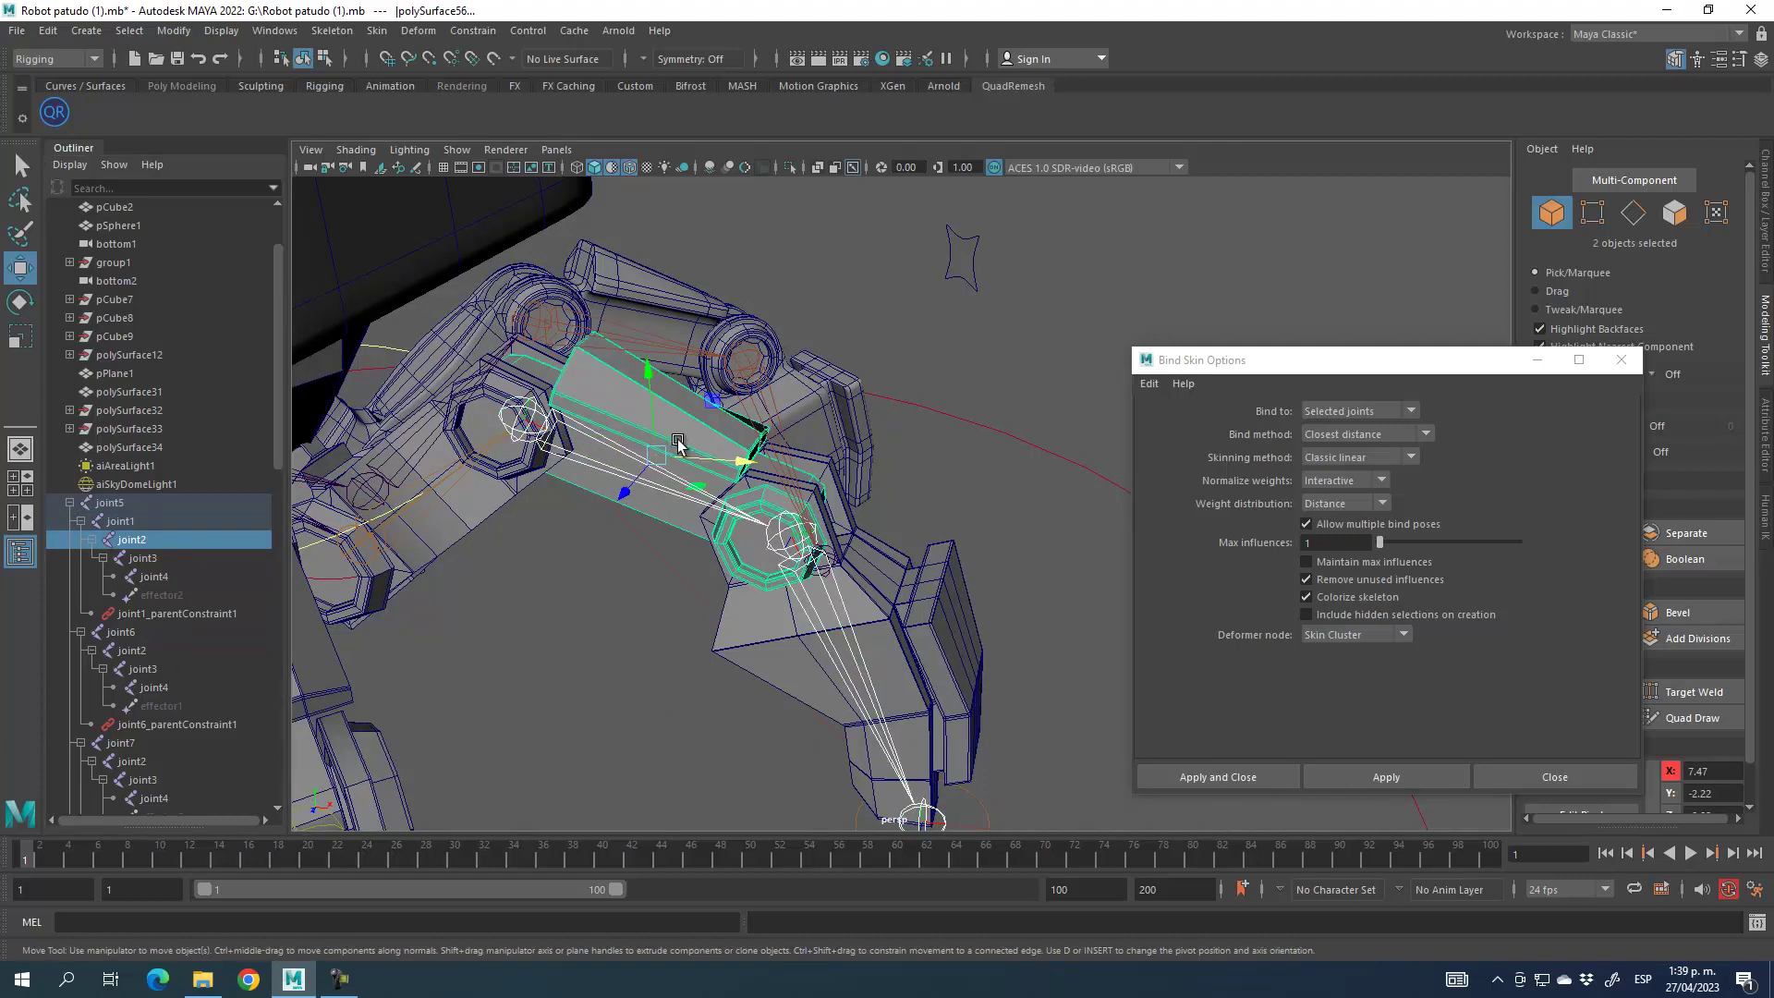
{"action": "left_click", "coordinate": [1380, 774]}
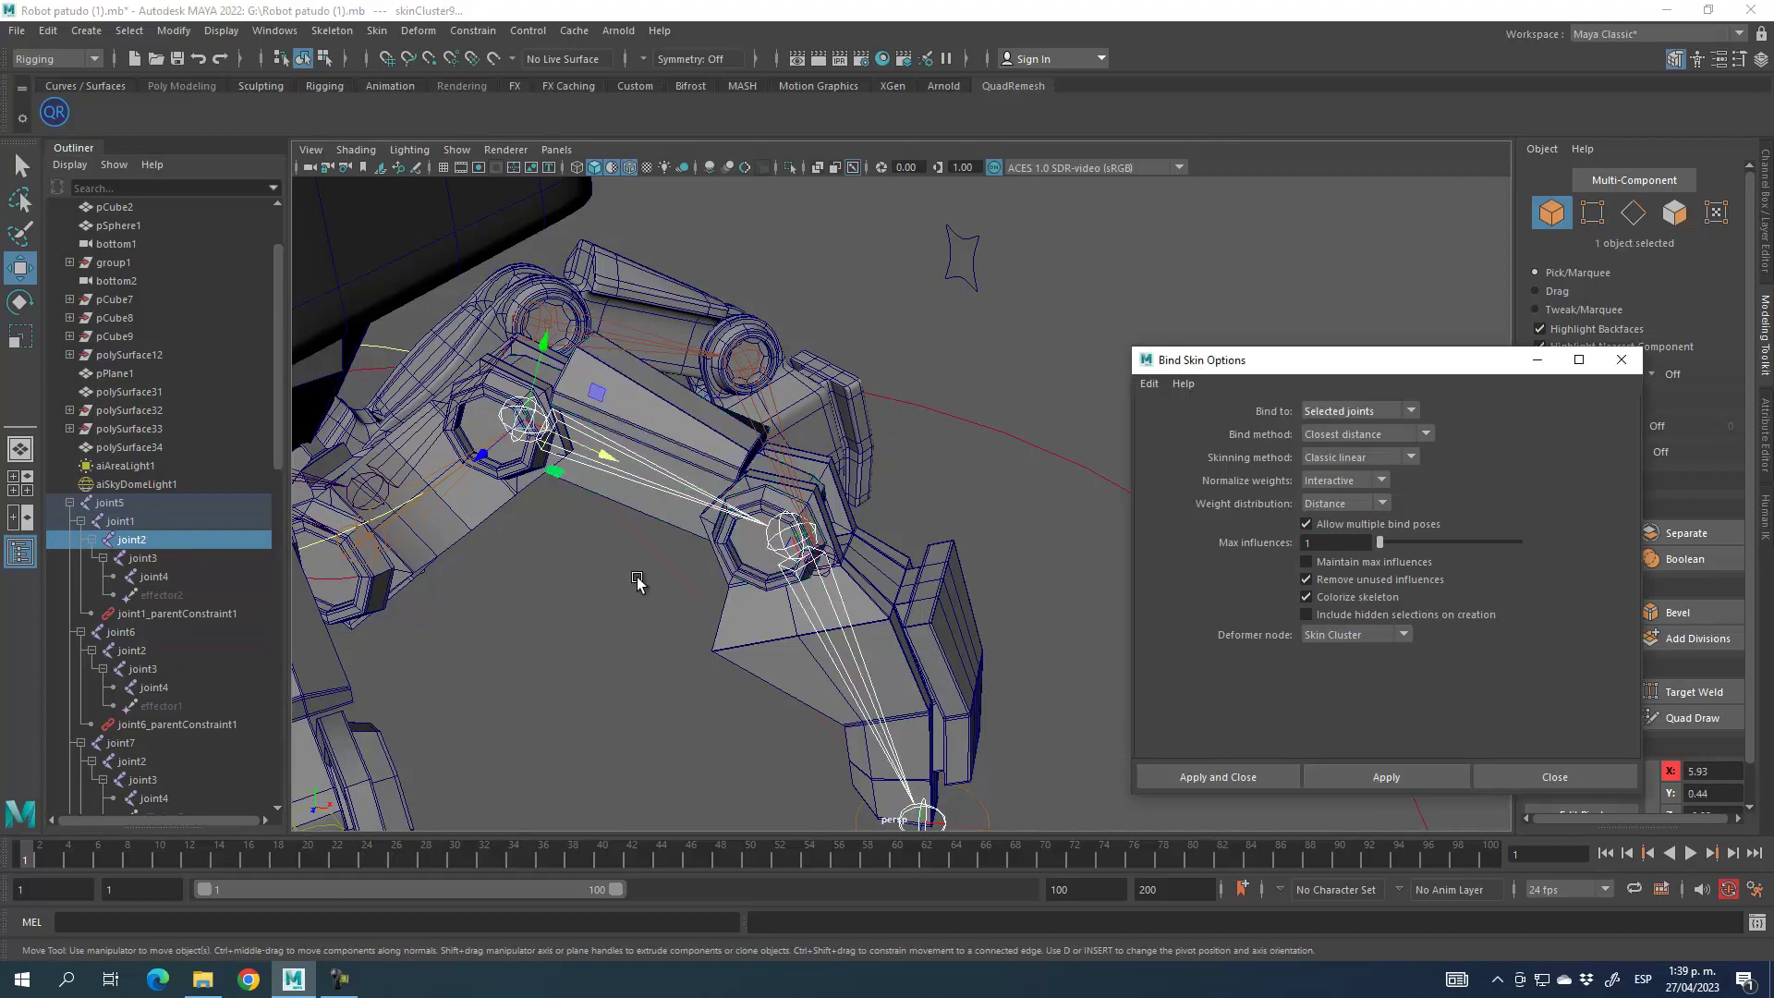
Bind the leg's lower segment, down to the foot, to joint3 with the same Bind Skin options
{"action": "middle_click_drag", "start_coordinate": [685, 736], "coordinate": [648, 665], "text": "alt"}
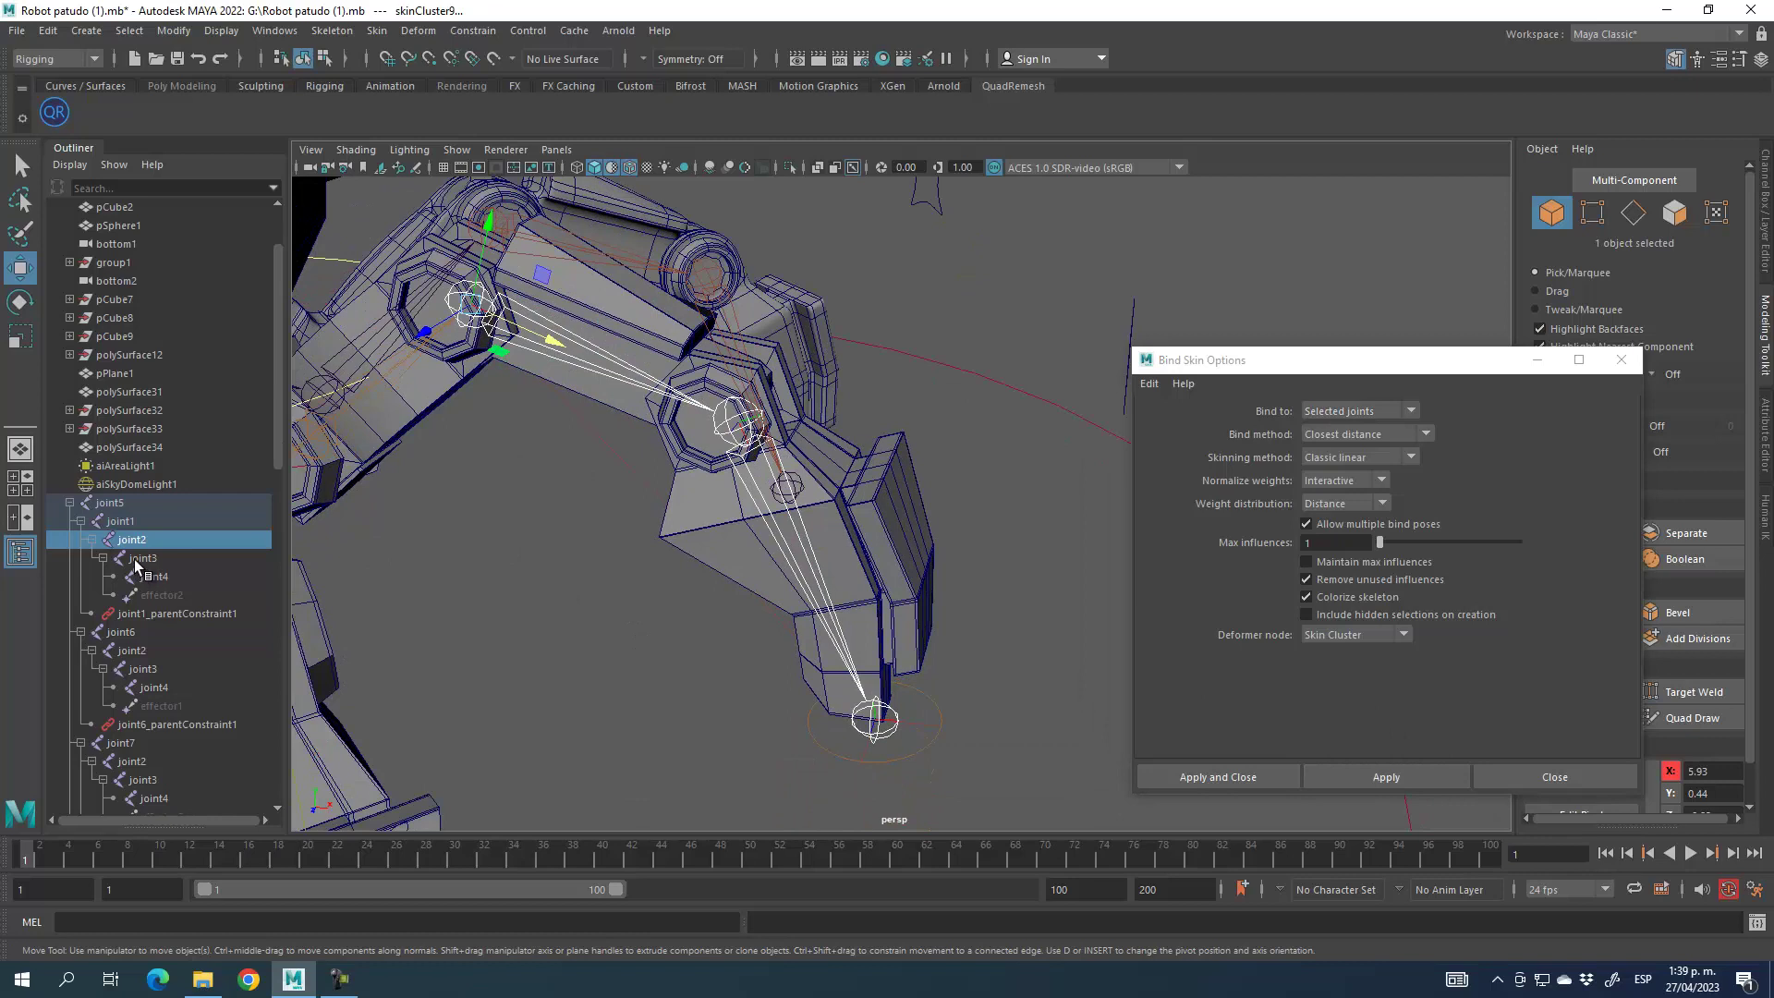
{"action": "left_click", "coordinate": [134, 558]}
{"action": "left_click", "coordinate": [881, 530], "text": "shift"}
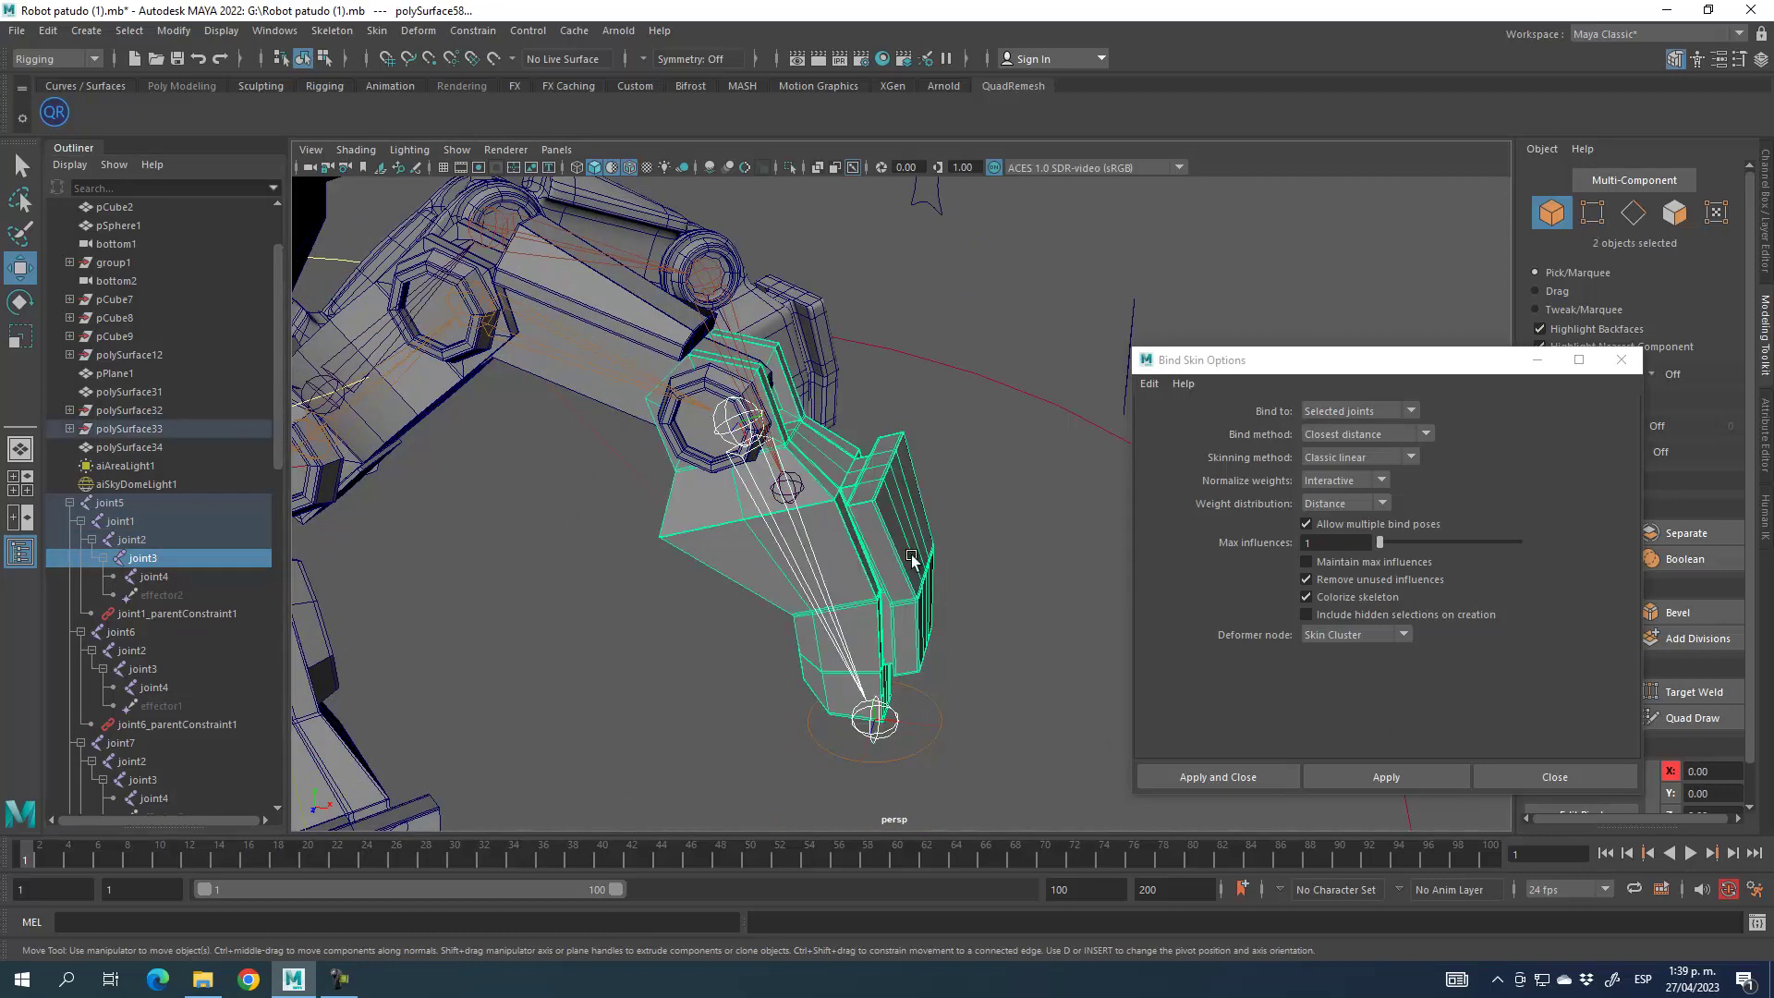
{"action": "left_click", "coordinate": [1401, 774]}
Scrub and play the animation to check how the newly bound leg segments follow their joints
{"action": "left_click_drag", "start_coordinate": [622, 622], "coordinate": [588, 653], "text": "alt"}
{"action": "middle_click_drag", "start_coordinate": [551, 587], "coordinate": [677, 622], "text": "alt"}
{"action": "left_click_drag", "start_coordinate": [38, 861], "coordinate": [23, 730]}
{"action": "scroll", "coordinate": [638, 495], "scroll_direction": "down", "scroll_amount": 5}
{"action": "left_click_drag", "start_coordinate": [730, 598], "coordinate": [650, 703], "text": "alt"}
{"action": "key", "text": "alt+v"}
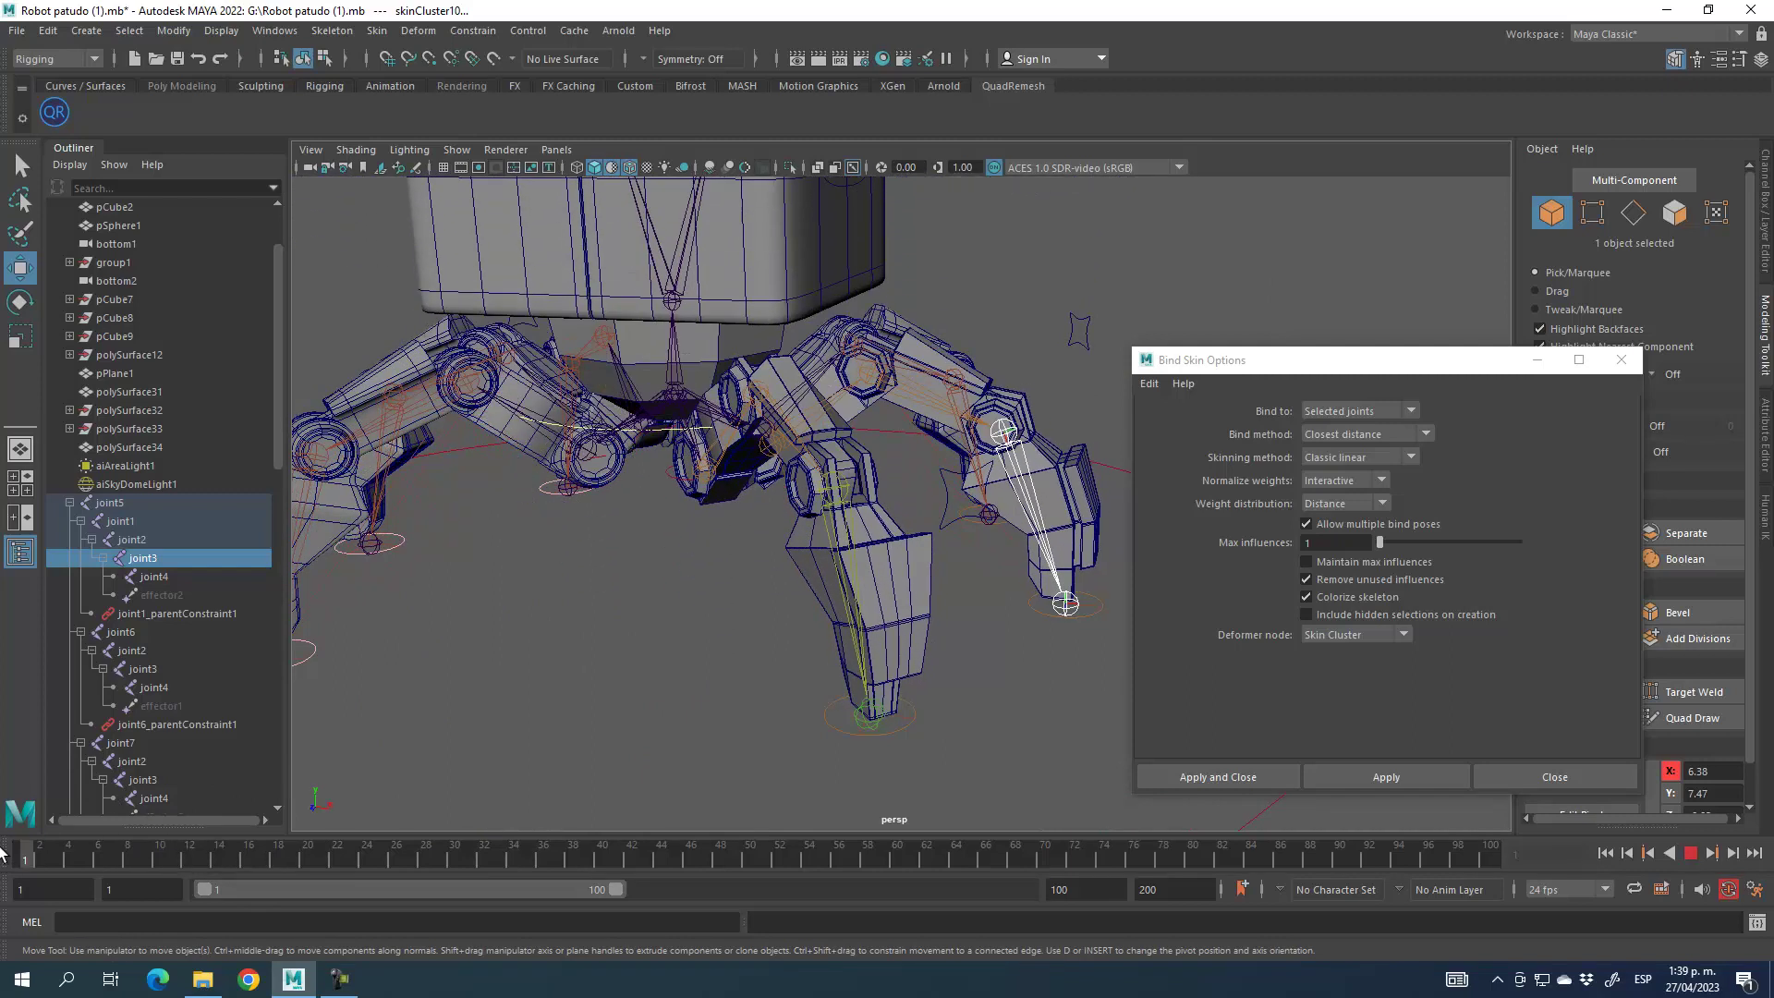
{"action": "key", "text": "alt+v"}
{"action": "mouse_move", "coordinate": [879, 624]}
{"action": "left_mouse_down", "text": "alt"}
{"action": "mouse_move", "coordinate": [836, 645]}
{"action": "mouse_move", "coordinate": [902, 648]}
{"action": "left_mouse_up", "text": "alt"}
Apply smooth mesh preview to the segments of an already rigged neighbouring leg, going from the upper to the lower one
{"action": "left_click", "coordinate": [1066, 290]}
{"action": "left_click", "coordinate": [757, 554]}
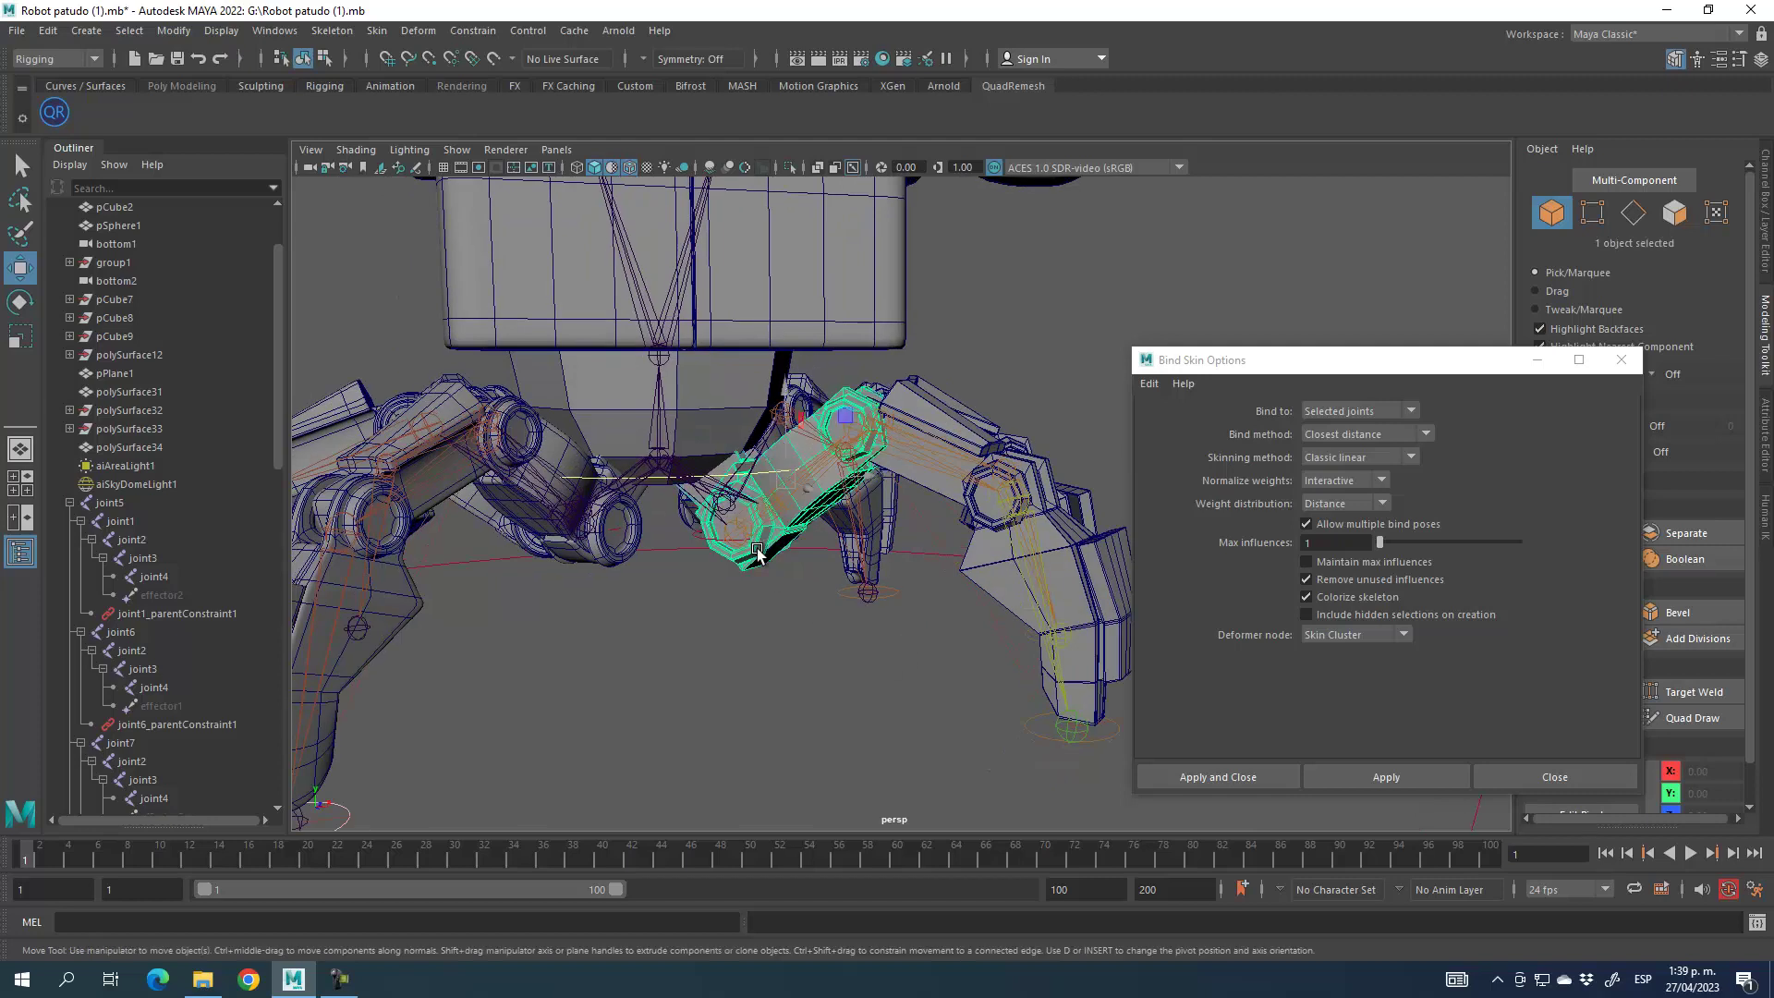
{"action": "key", "text": "3"}
{"action": "left_click", "coordinate": [929, 418]}
{"action": "key", "text": "3"}
{"action": "left_click", "coordinate": [995, 580]}
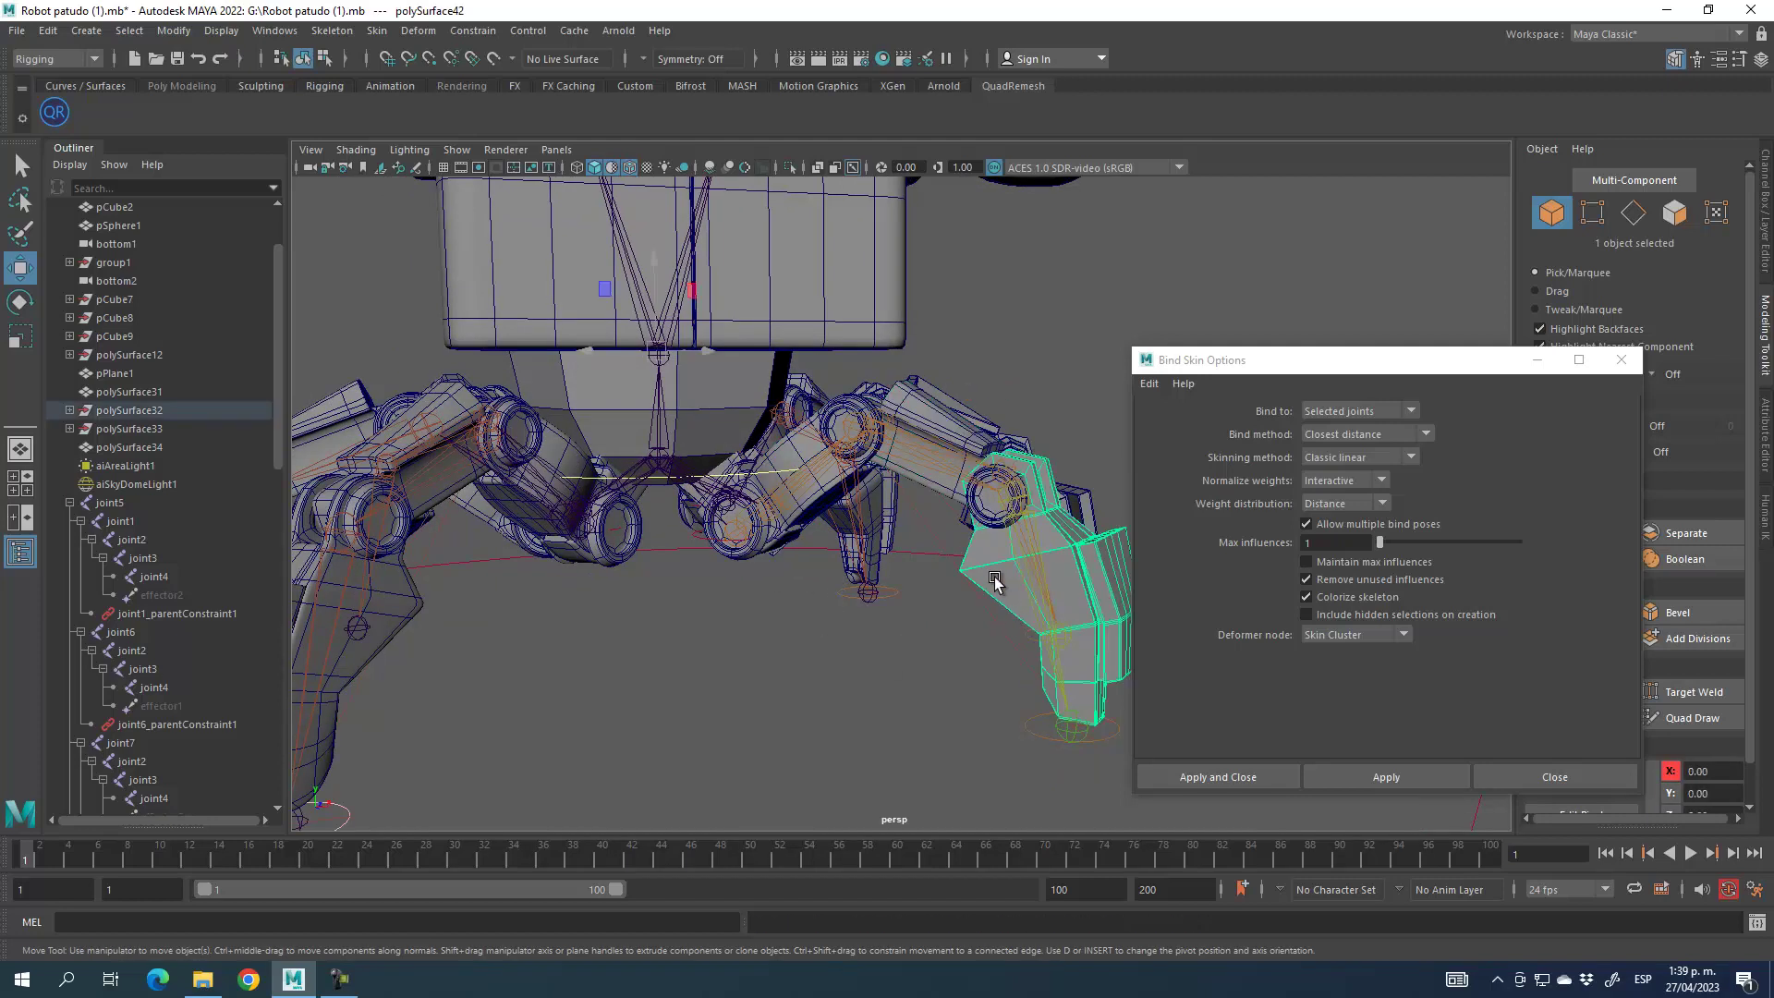
Apply smooth mesh preview to the newly bound leg's segments and clear the selection
{"action": "left_click_drag", "start_coordinate": [919, 743], "coordinate": [757, 721], "text": "alt"}
{"action": "left_click", "coordinate": [733, 502]}
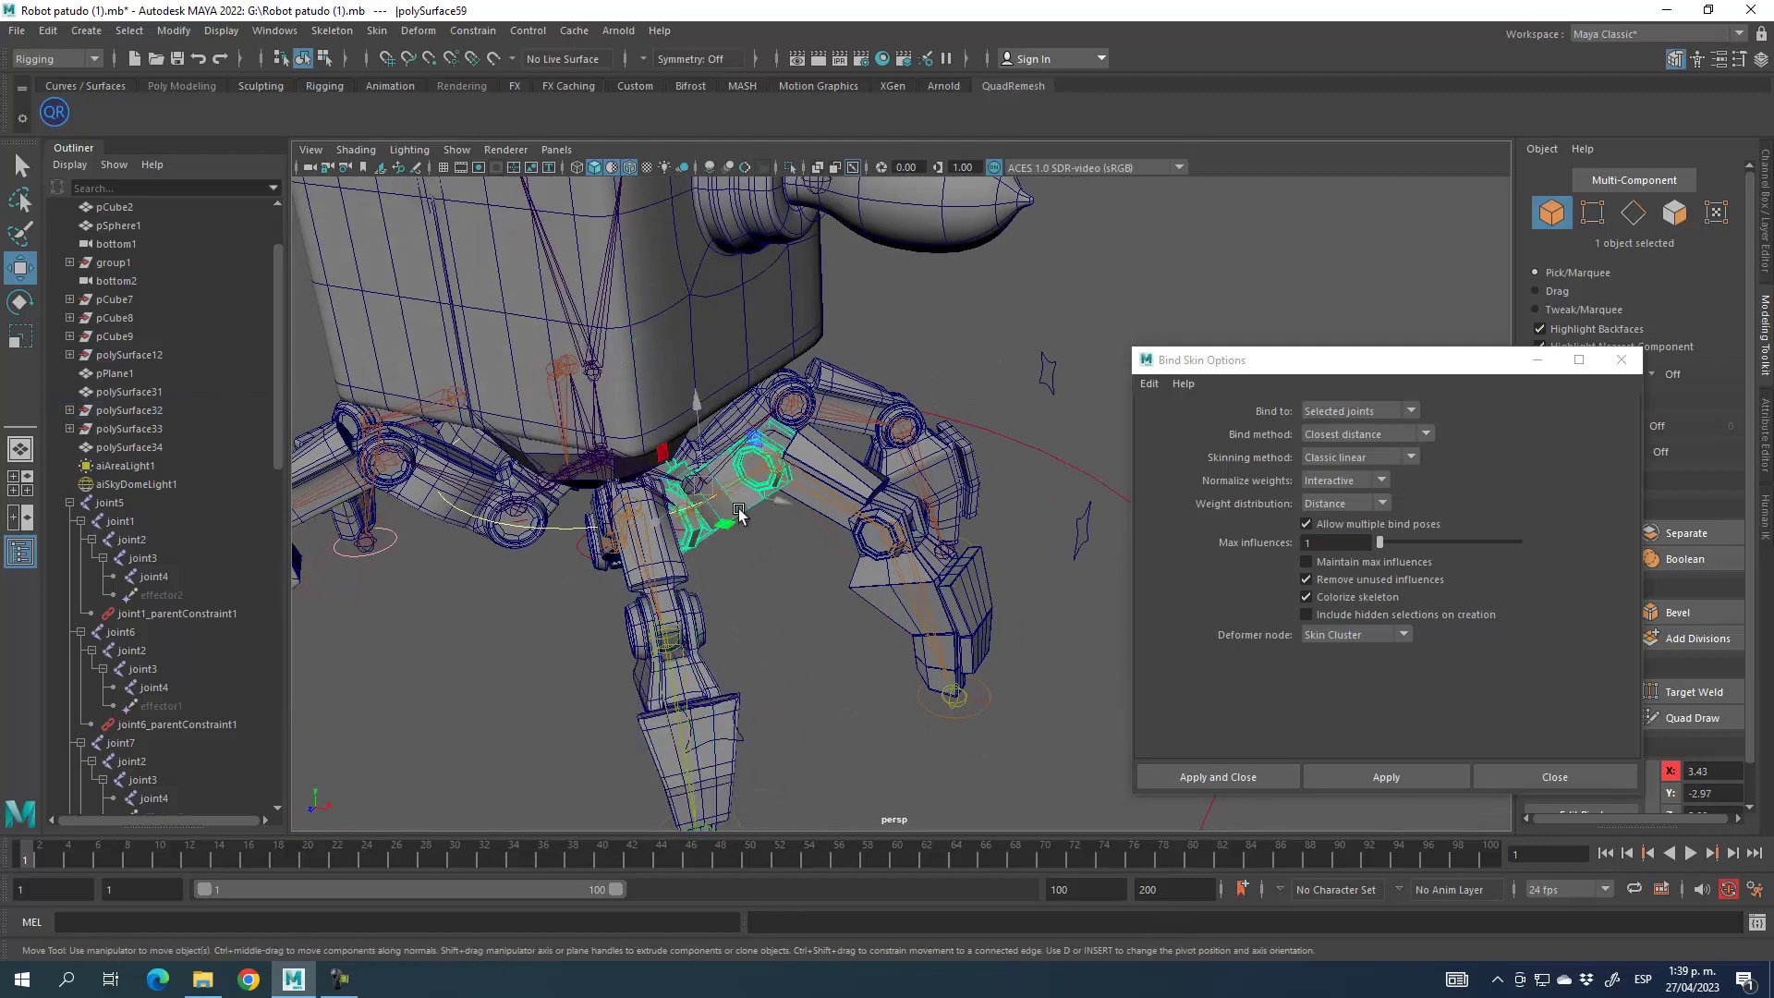
{"action": "key", "text": "3"}
{"action": "left_click", "coordinate": [844, 467]}
{"action": "key", "text": "3"}
{"action": "left_click", "coordinate": [966, 628]}
{"action": "left_click", "coordinate": [796, 759]}
Turn off the wireframe overlay on shaded objects and hide the joints in the perspective view
{"action": "mouse_move", "coordinate": [815, 745]}
{"action": "left_mouse_down", "text": "alt"}
{"action": "mouse_move", "coordinate": [788, 655]}
{"action": "mouse_move", "coordinate": [825, 654]}
{"action": "left_mouse_up", "text": "alt"}
{"action": "left_click", "coordinate": [629, 167]}
{"action": "left_click", "coordinate": [506, 149]}
{"action": "left_click", "coordinate": [457, 150]}
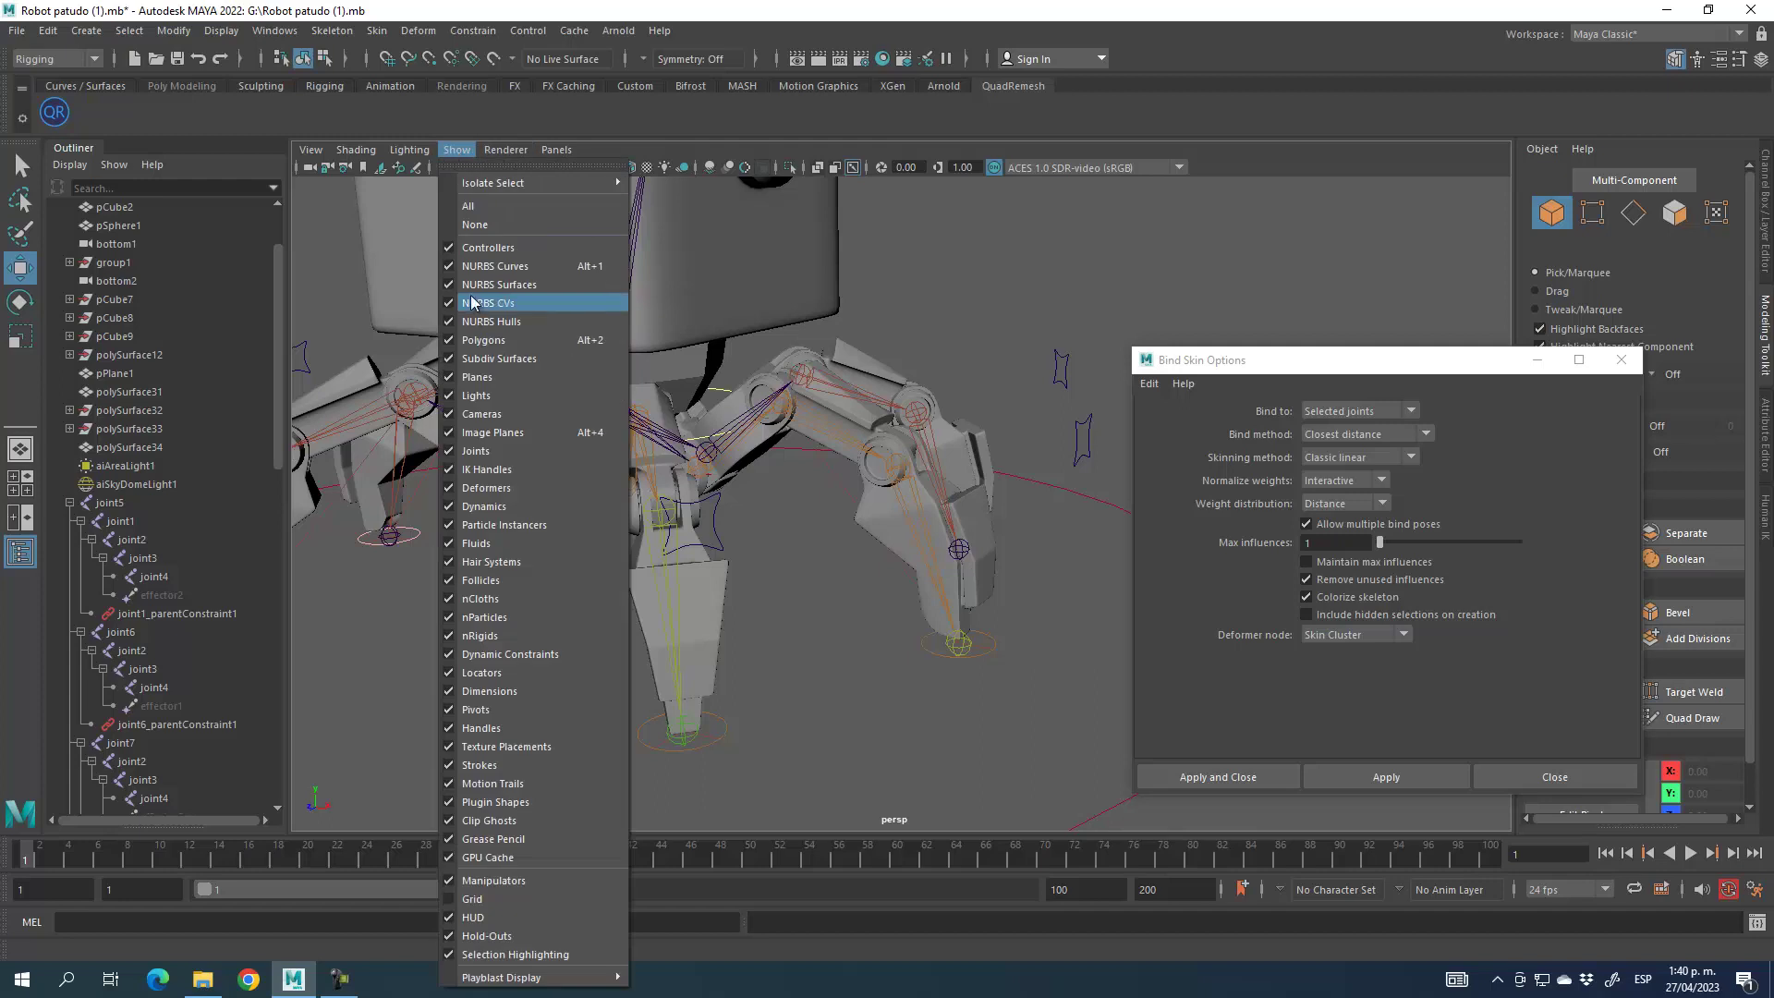
{"action": "left_click", "coordinate": [457, 451]}
Hide the NURBS curves and handles in the perspective view
{"action": "left_click", "coordinate": [470, 151]}
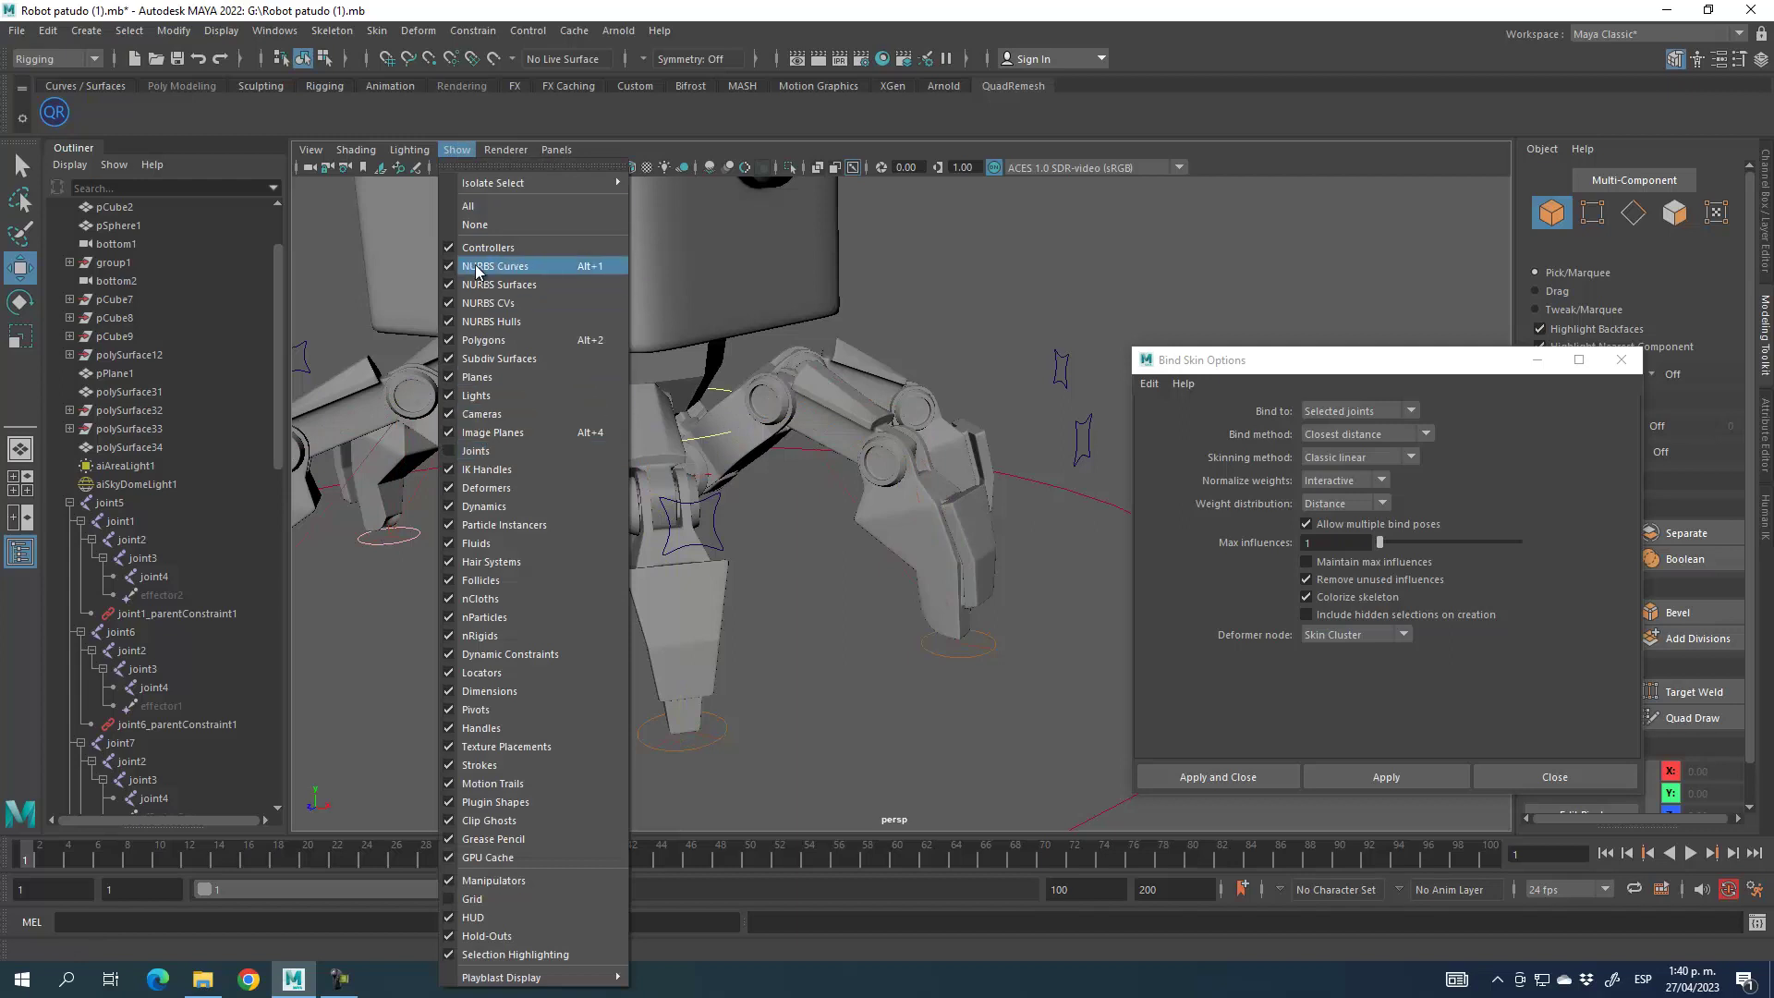
{"action": "left_click", "coordinate": [457, 267]}
{"action": "left_click_drag", "start_coordinate": [874, 754], "coordinate": [938, 744], "text": "alt"}
{"action": "left_click", "coordinate": [456, 150]}
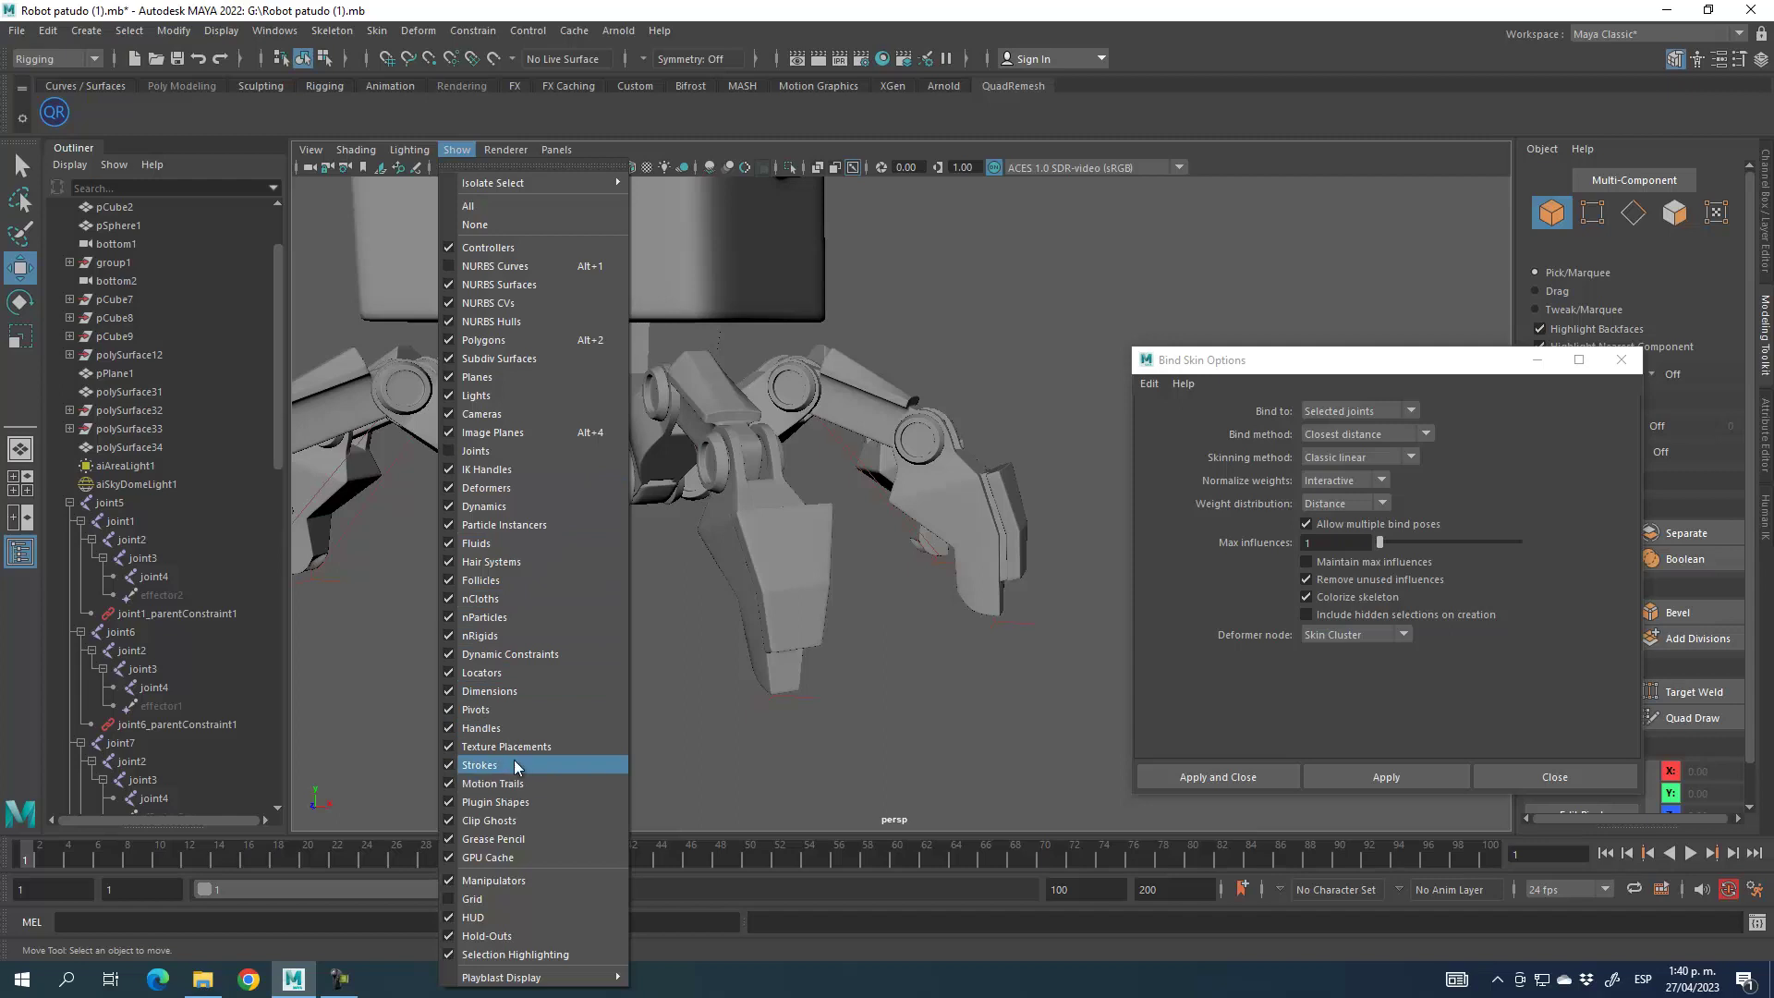
{"action": "left_click", "coordinate": [471, 735]}
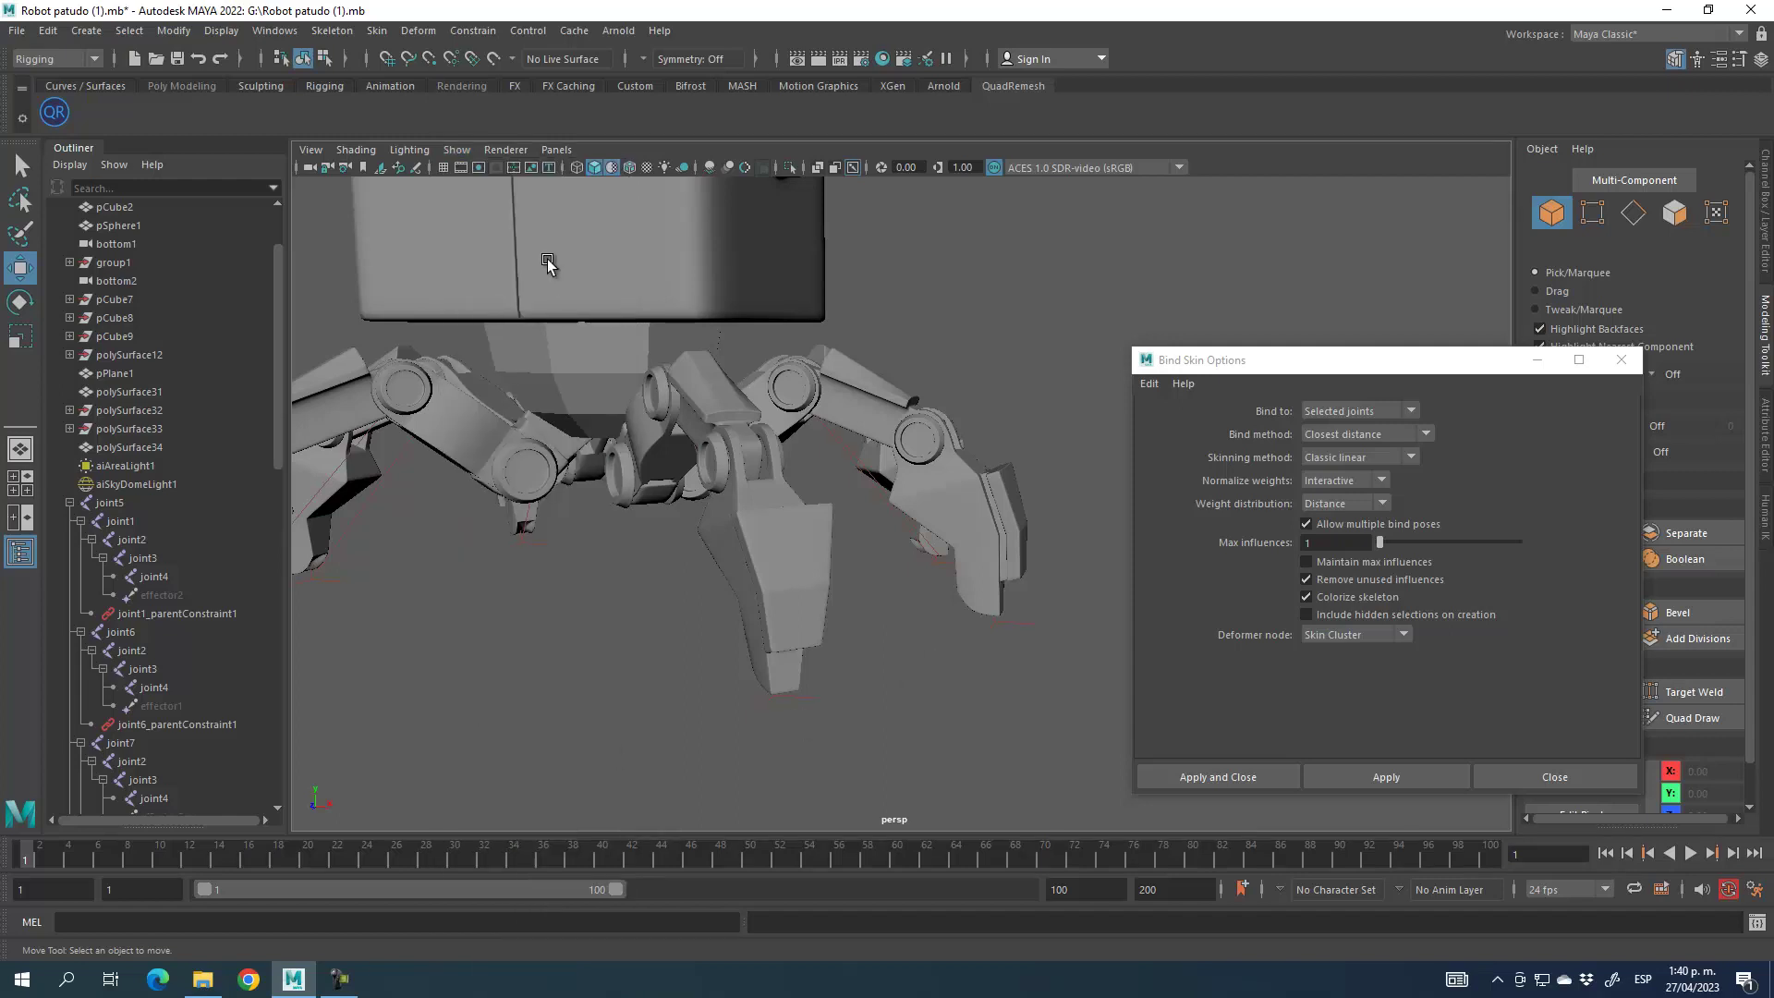
{"action": "left_click", "coordinate": [458, 151]}
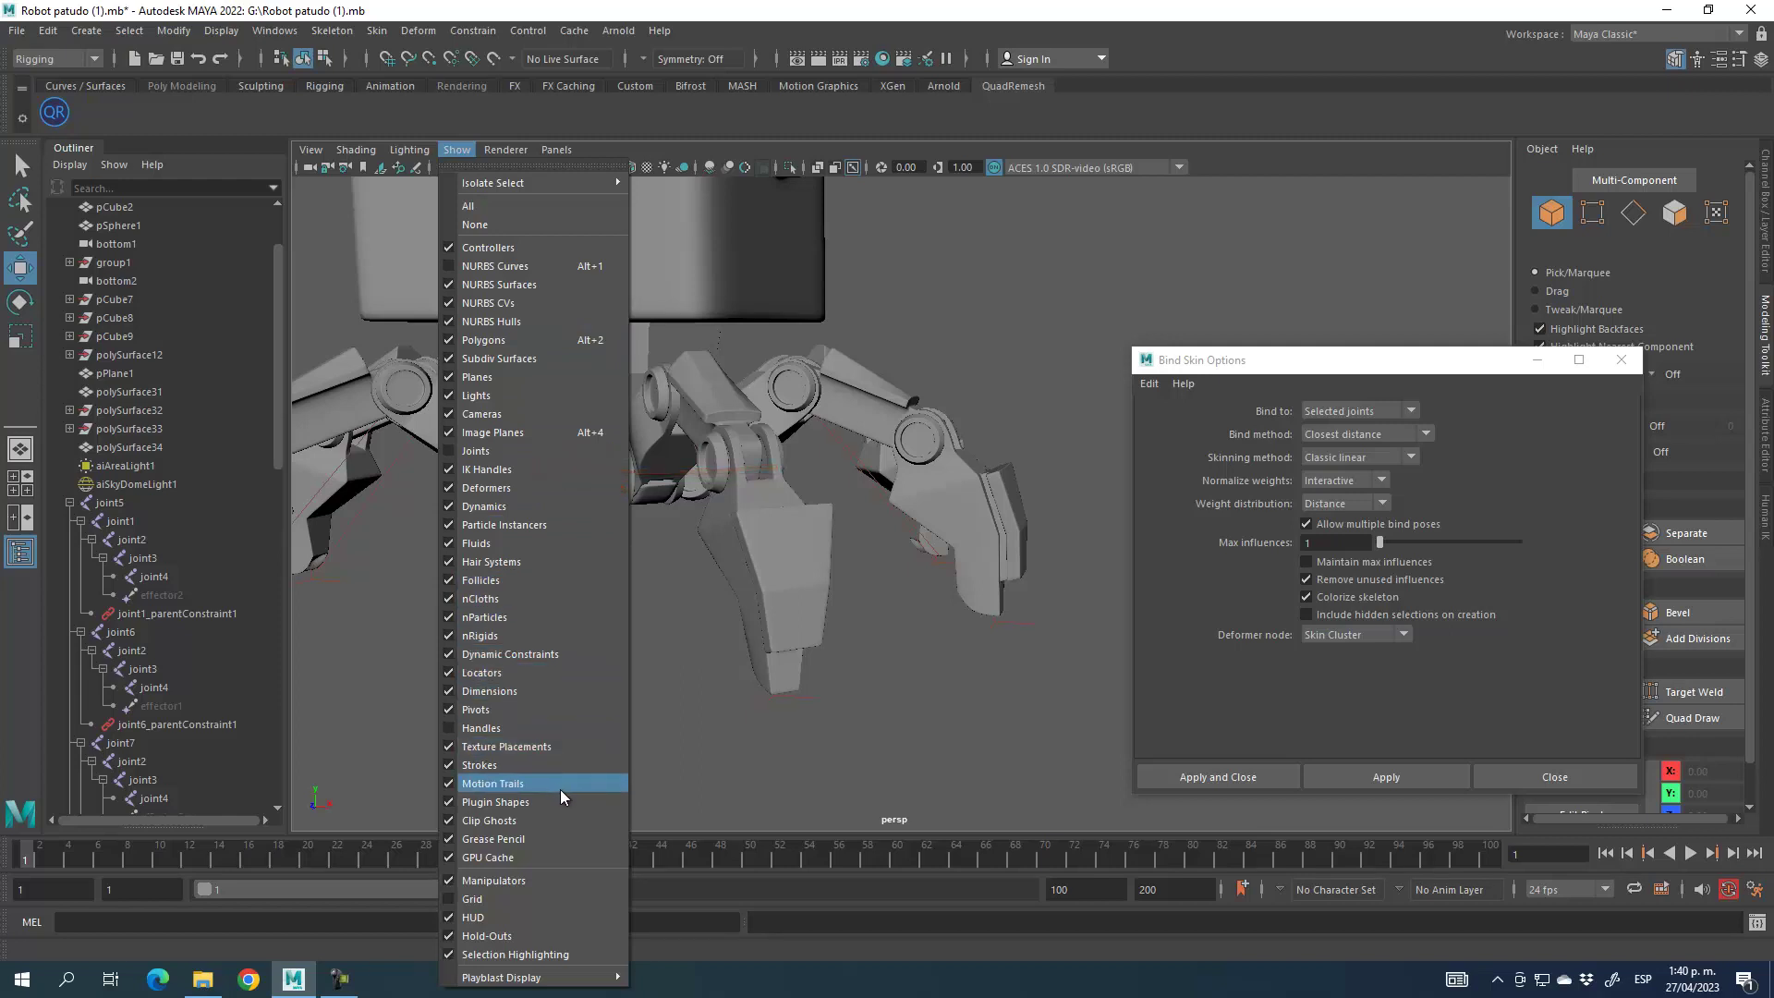
{"action": "left_click", "coordinate": [887, 711]}
Play the animation from several angles to examine how the robot's legs move without rig elements displayed
{"action": "scroll", "coordinate": [886, 703], "scroll_direction": "down", "scroll_amount": 5}
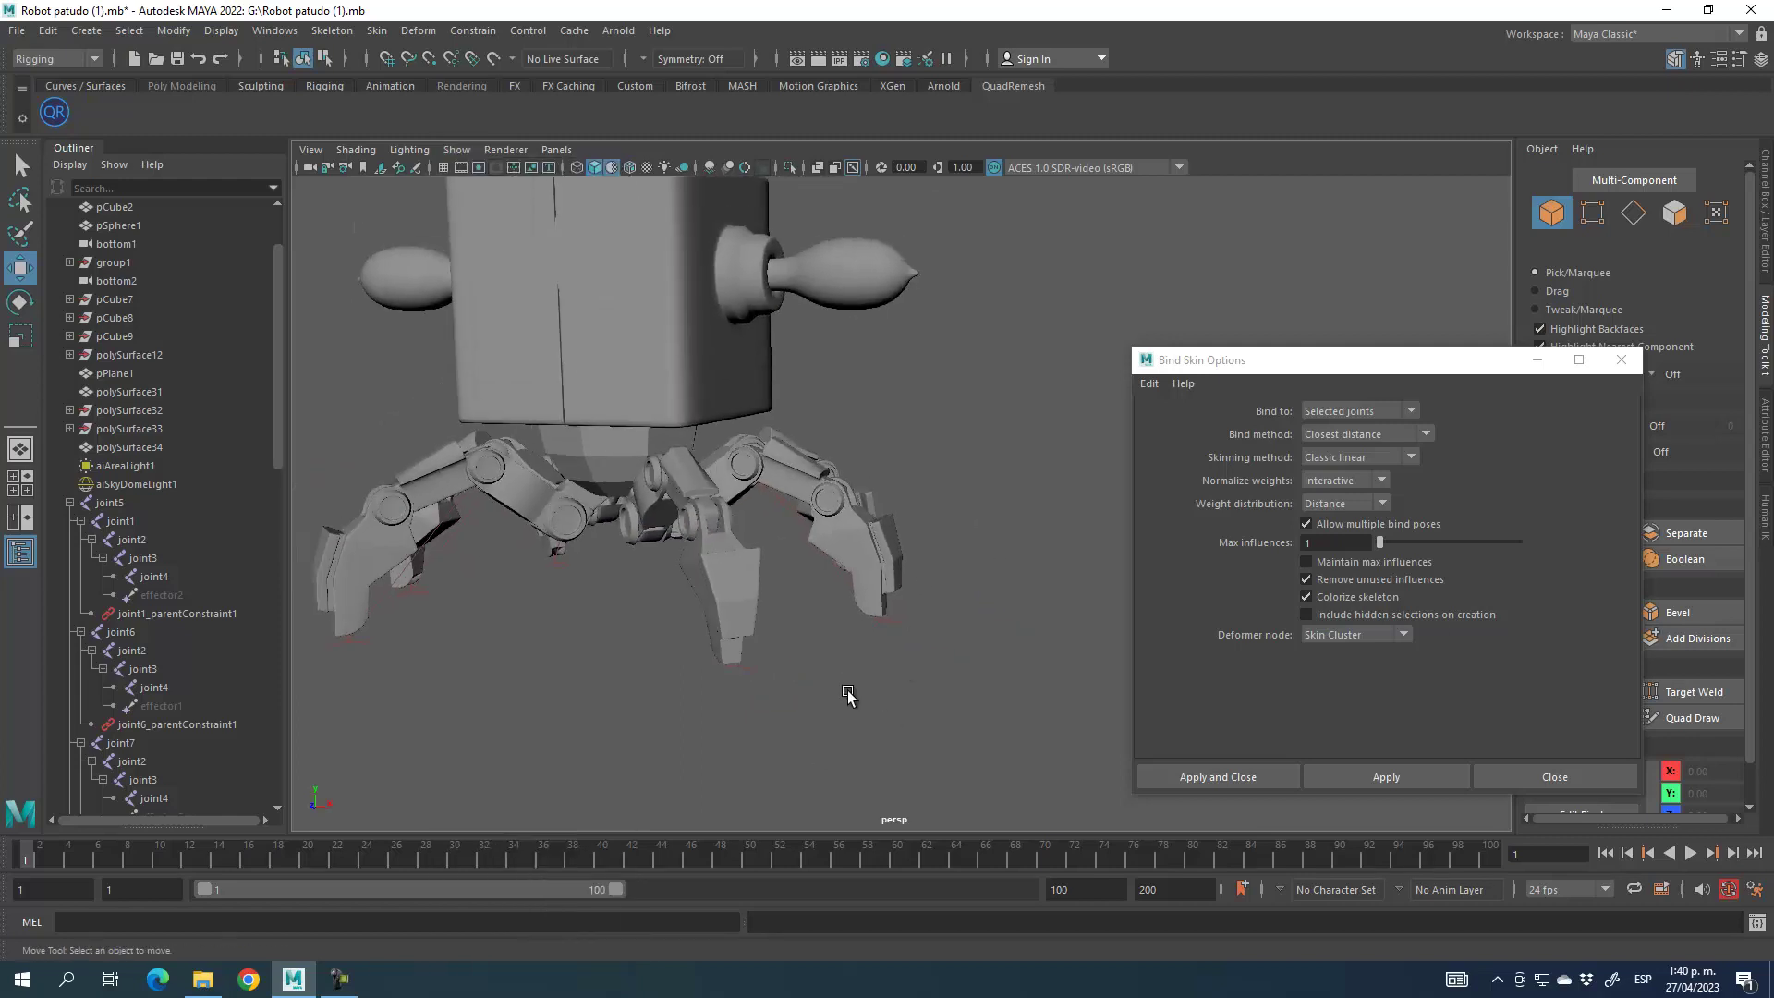
{"action": "key", "text": "alt+v"}
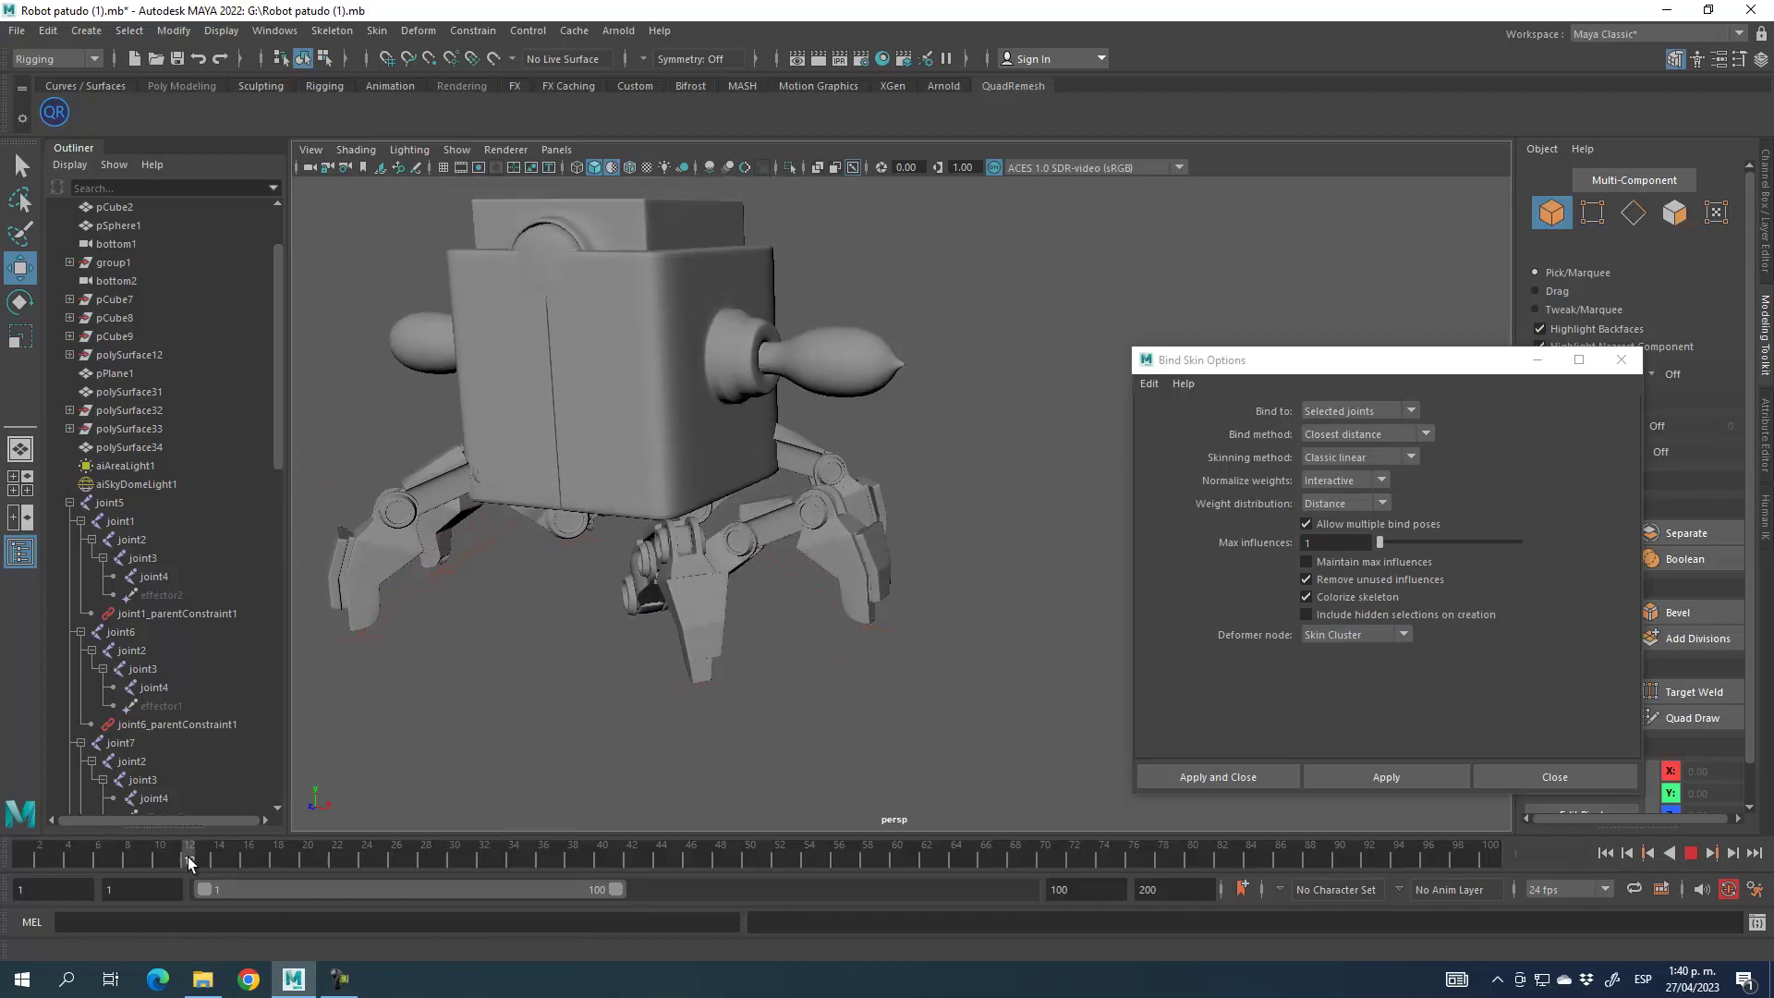
{"action": "key", "text": "Escape"}
{"action": "left_click_drag", "start_coordinate": [555, 619], "coordinate": [622, 594], "text": "alt"}
{"action": "key", "text": "alt+v"}
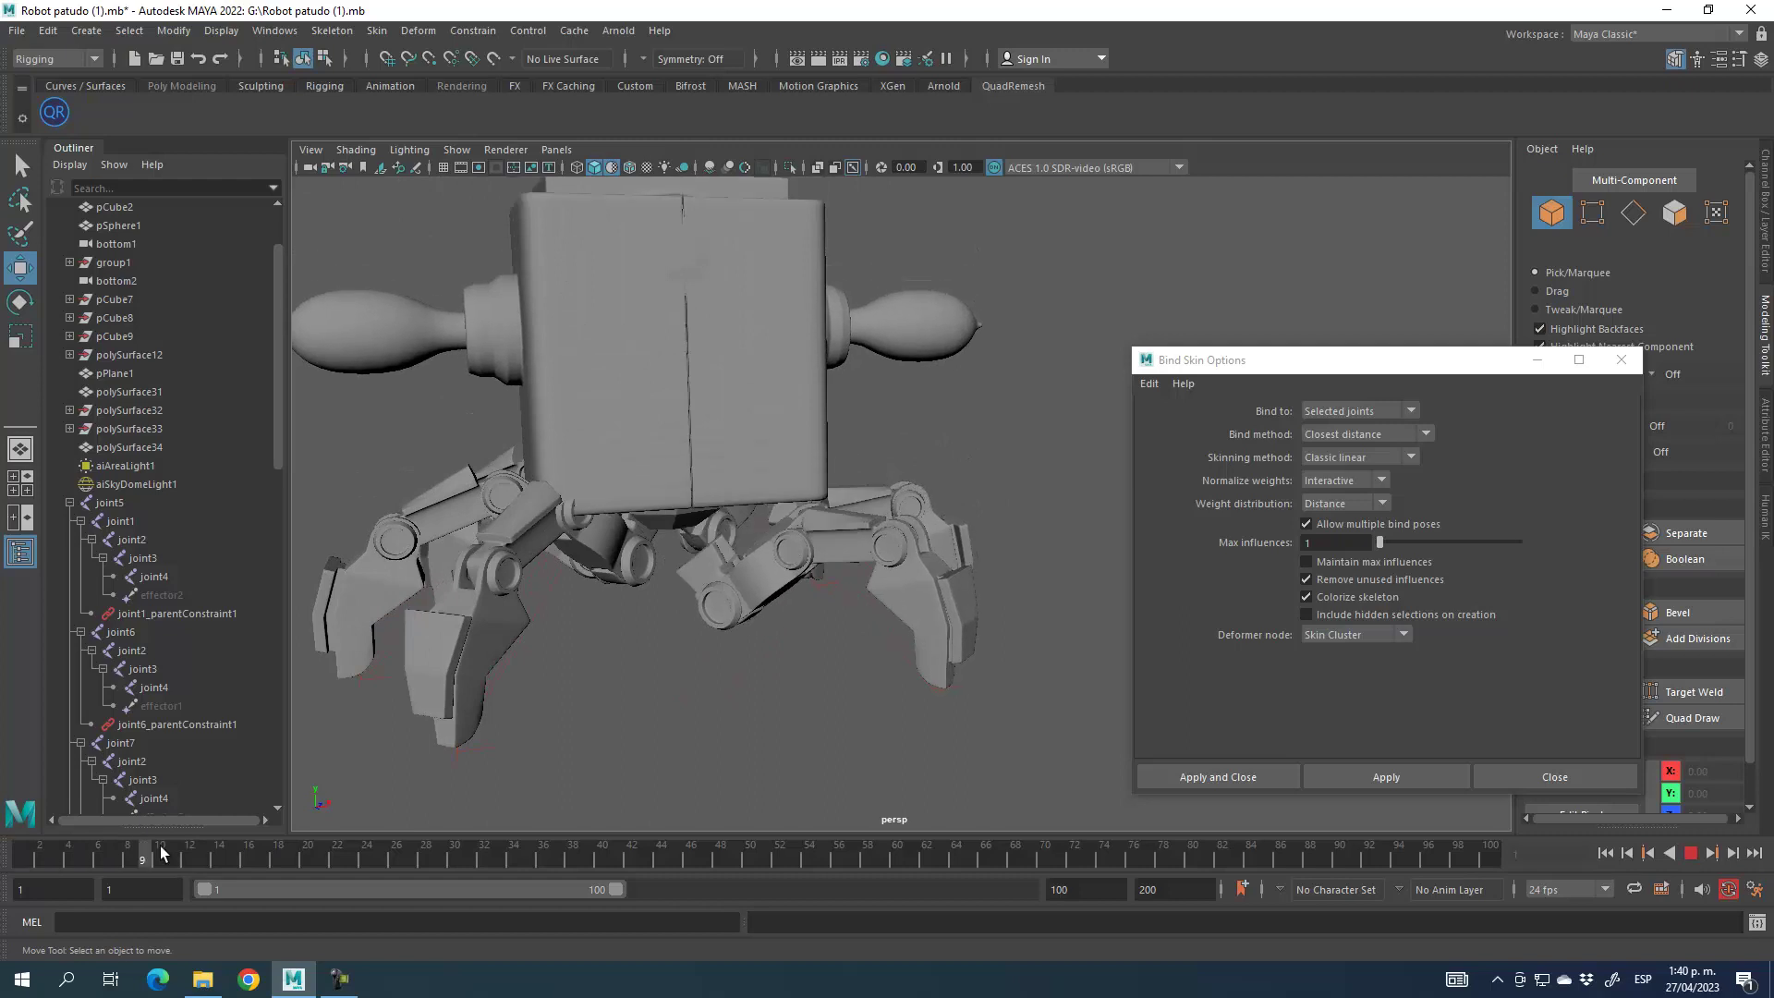
{"action": "key", "text": "Escape"}
{"action": "left_click_drag", "start_coordinate": [848, 540], "coordinate": [693, 541], "text": "alt"}
{"action": "scroll", "coordinate": [815, 453], "scroll_direction": "up", "scroll_amount": 4}
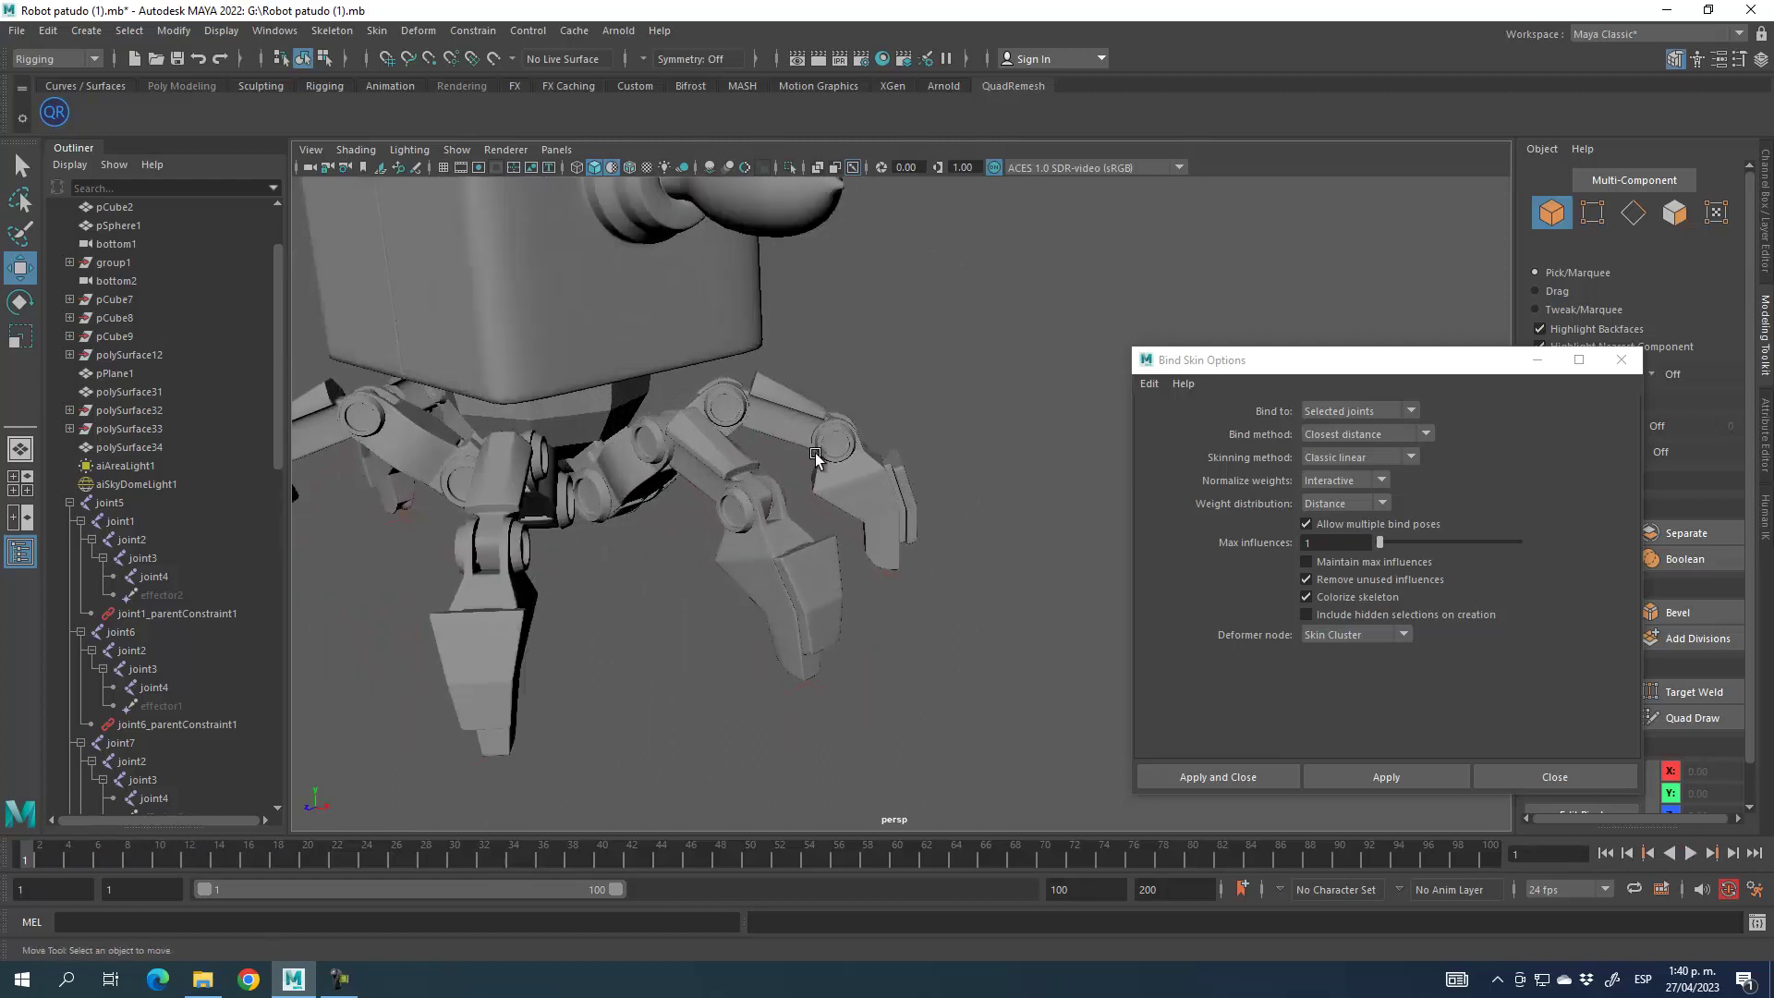
Show the NURBS curves and joints in the perspective view again
{"action": "left_click", "coordinate": [457, 149]}
{"action": "left_click", "coordinate": [451, 269]}
{"action": "left_click", "coordinate": [456, 149]}
{"action": "left_click", "coordinate": [475, 450]}
Separate the next leg mesh, polySurface34, into its individual pieces, with the Bind Skin options minimized out of the way
{"action": "mouse_move", "coordinate": [720, 639]}
{"action": "left_mouse_down", "text": "alt"}
{"action": "mouse_move", "coordinate": [770, 693]}
{"action": "mouse_move", "coordinate": [623, 679]}
{"action": "mouse_move", "coordinate": [946, 521]}
{"action": "mouse_move", "coordinate": [734, 645]}
{"action": "mouse_move", "coordinate": [724, 614]}
{"action": "left_mouse_up", "text": "alt"}
{"action": "left_click", "coordinate": [739, 531]}
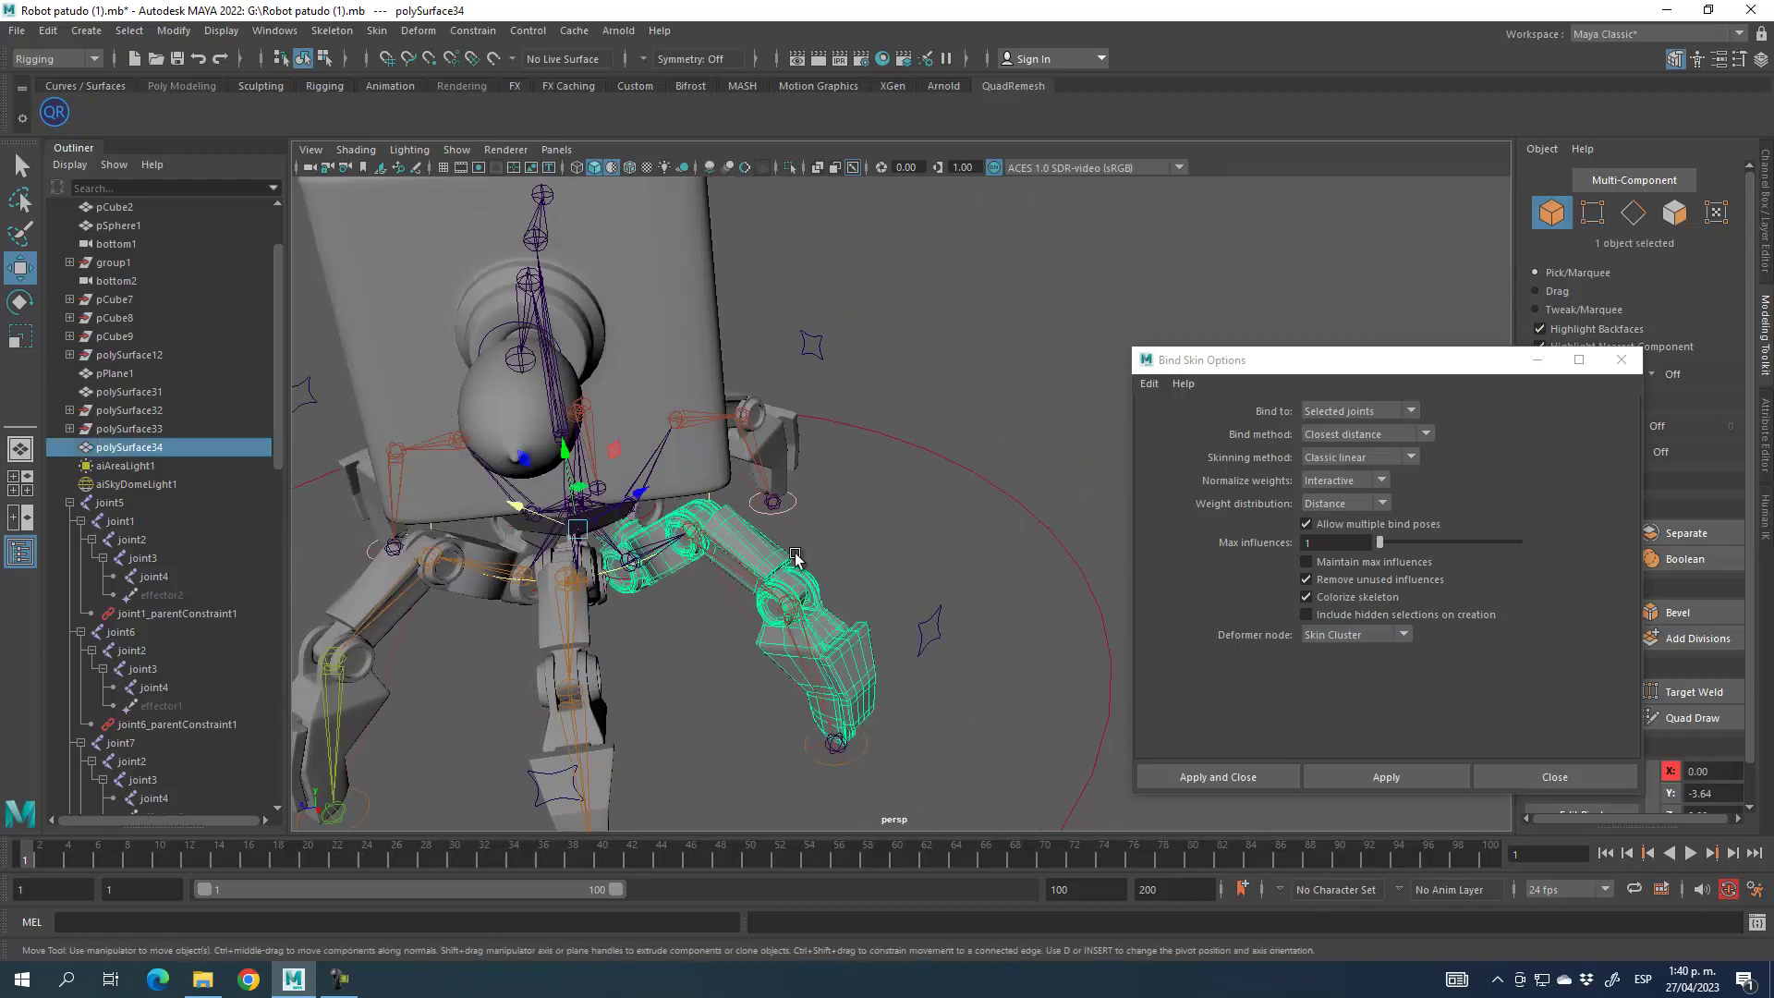
{"action": "left_click", "coordinate": [1538, 361]}
{"action": "left_click_drag", "start_coordinate": [841, 594], "coordinate": [828, 414], "text": "alt"}
{"action": "scroll", "coordinate": [828, 414], "scroll_direction": "up", "scroll_amount": 5}
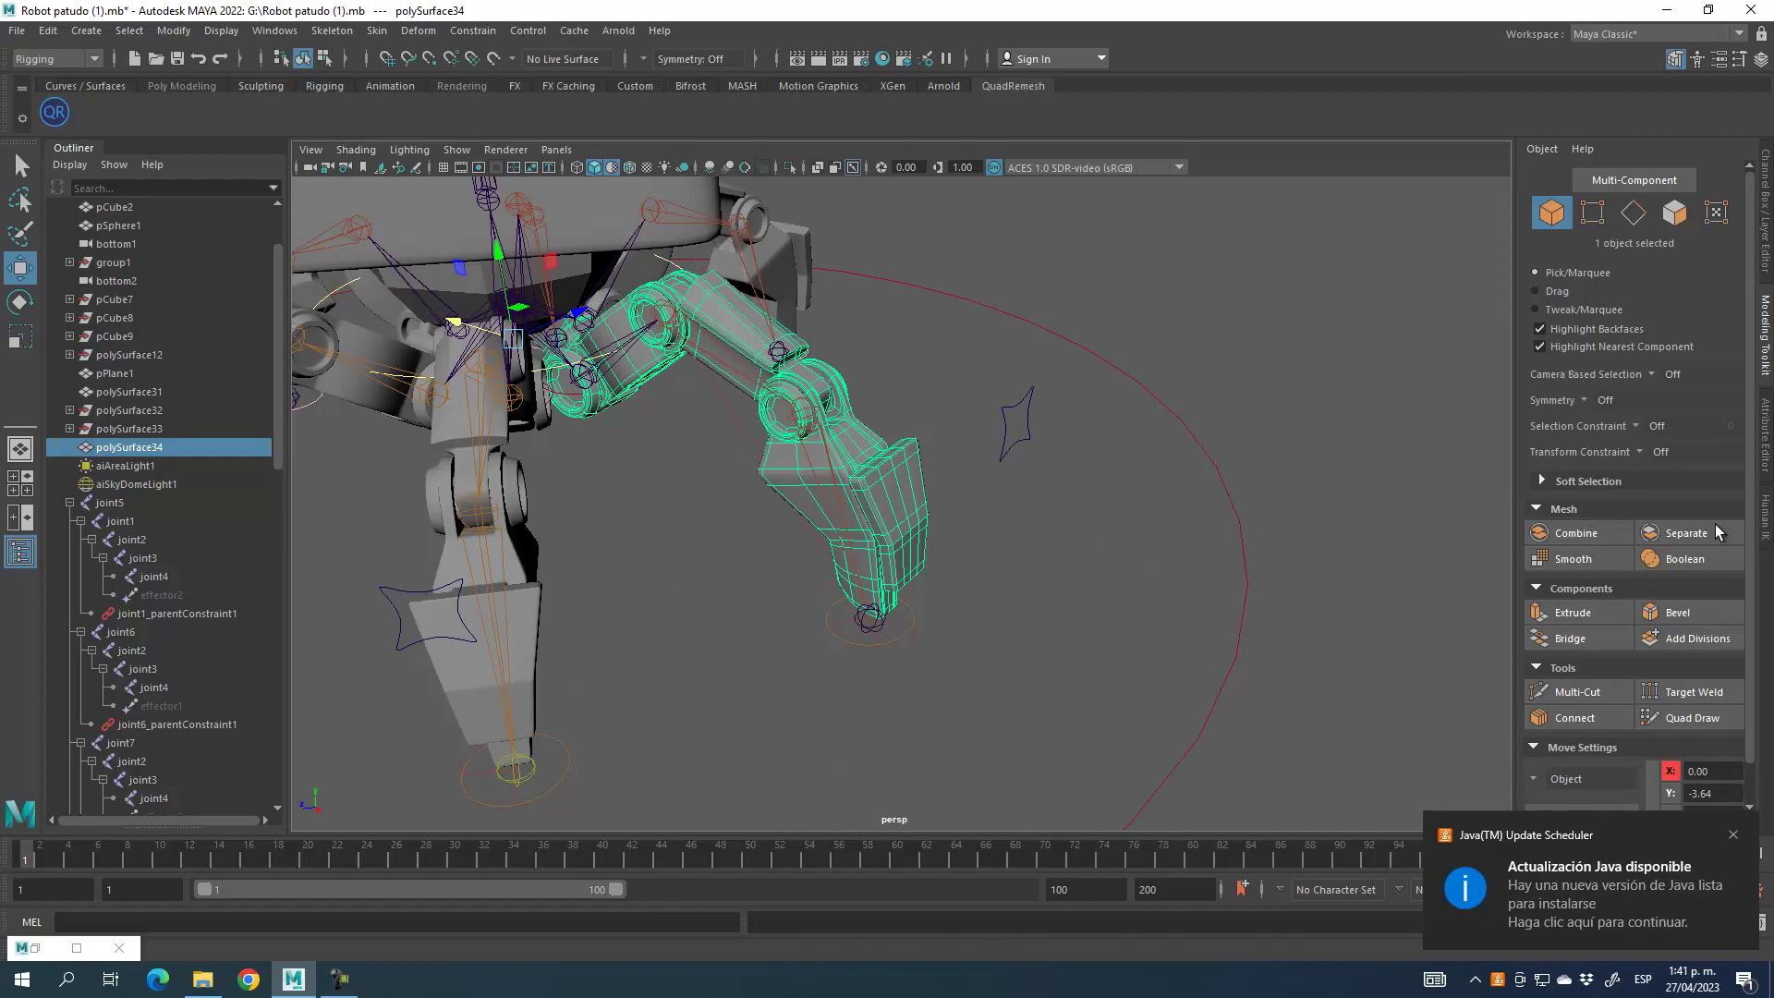
{"action": "left_click", "coordinate": [1700, 536]}
Combine the separated upper leg pieces, including the discs at both of its joints, into a single mesh
{"action": "left_click_drag", "start_coordinate": [1090, 536], "coordinate": [733, 515], "text": "alt"}
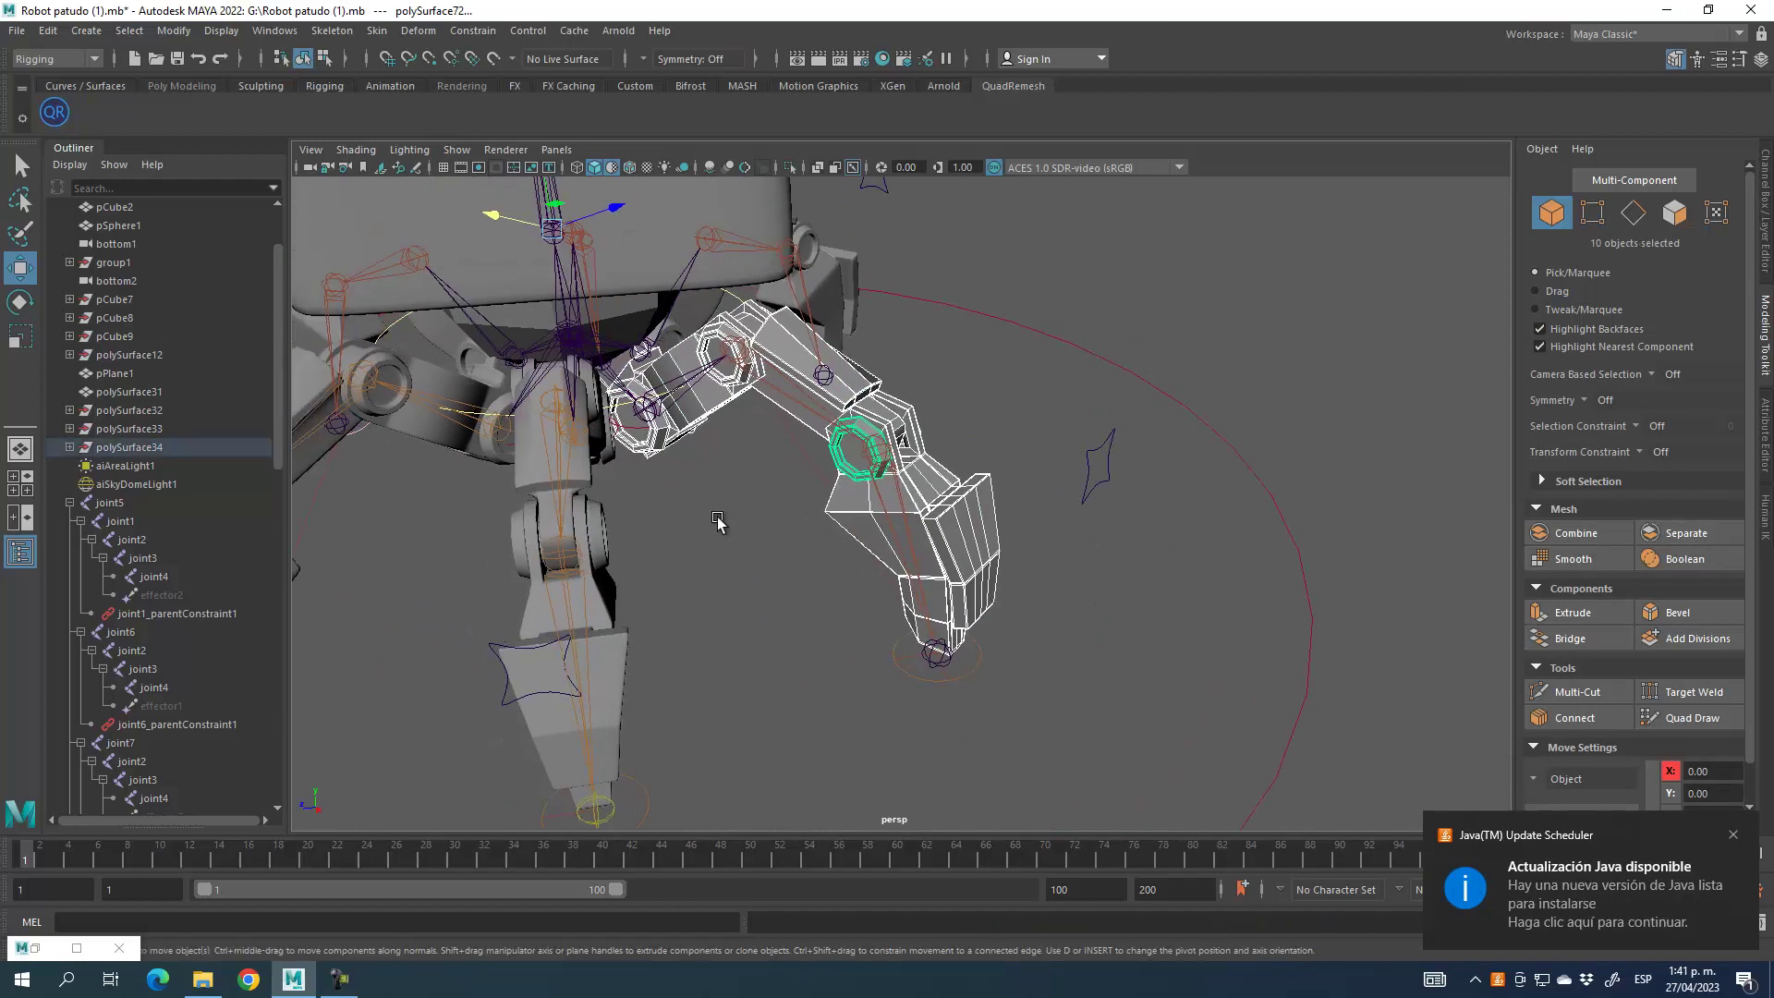
{"action": "left_click", "coordinate": [681, 434]}
{"action": "left_click", "coordinate": [653, 435]}
{"action": "left_click_drag", "start_coordinate": [653, 435], "coordinate": [723, 544], "text": "alt"}
{"action": "left_click", "coordinate": [740, 530], "text": "shift"}
{"action": "left_click", "coordinate": [777, 499], "text": "shift"}
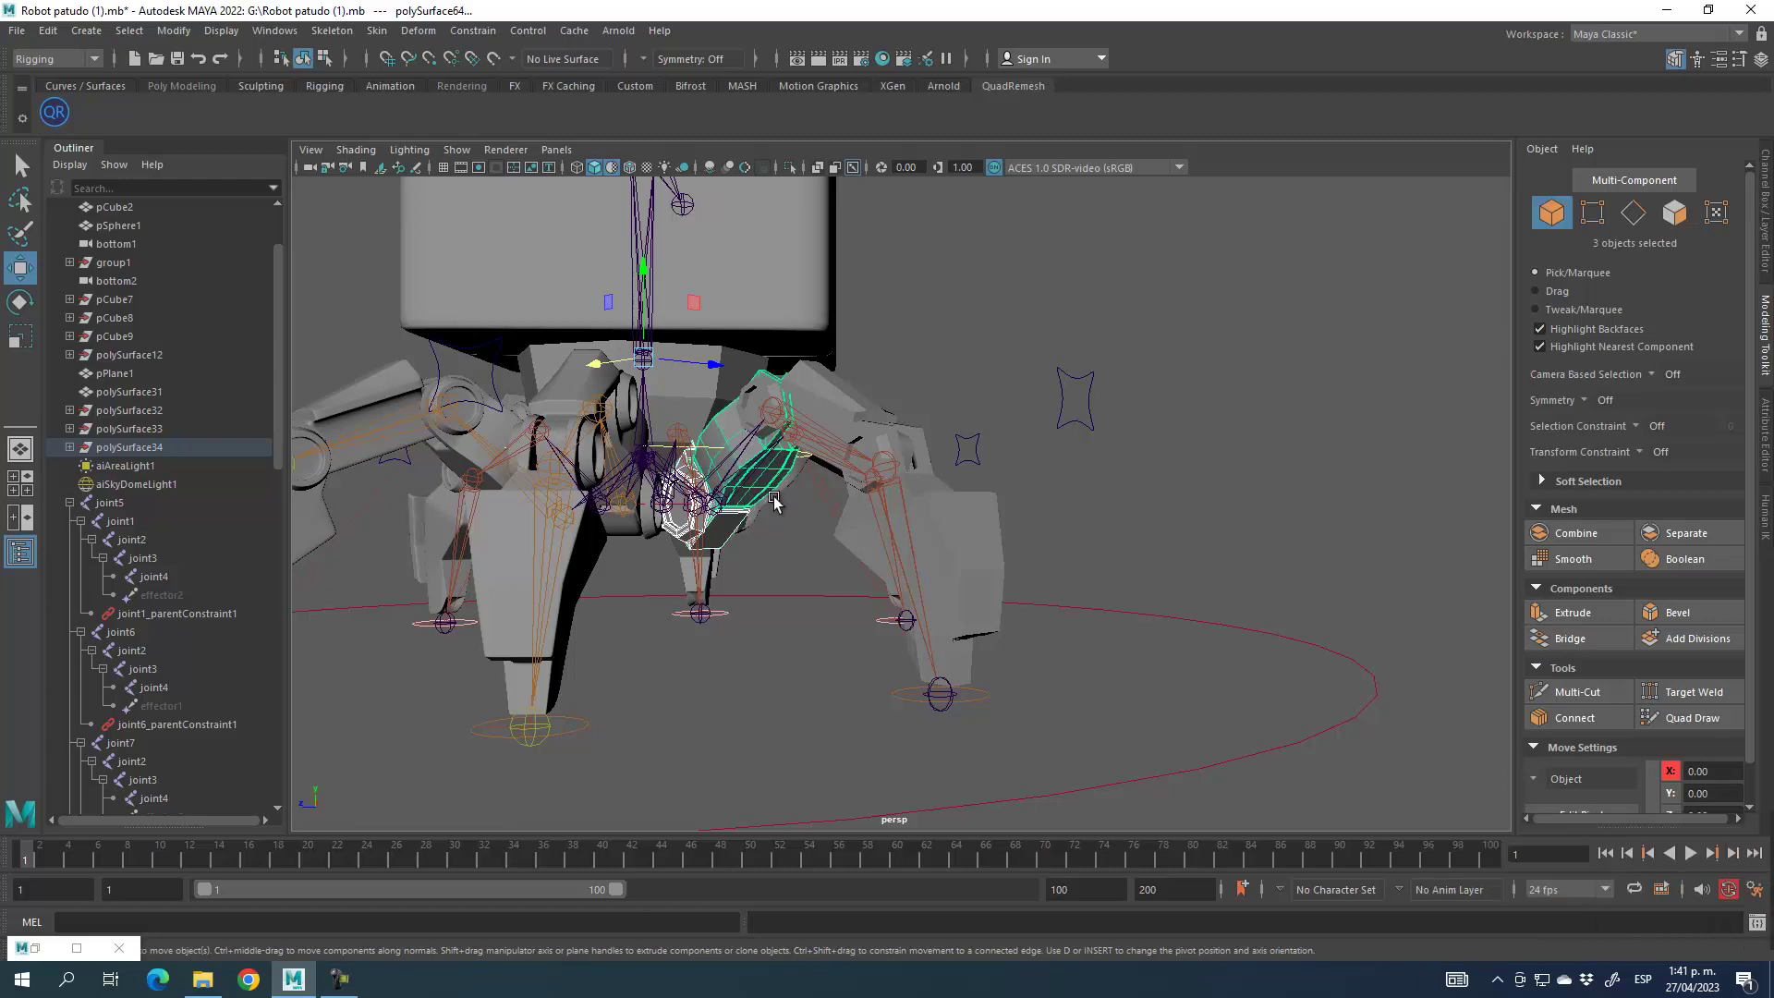
{"action": "left_click", "coordinate": [753, 399], "text": "shift"}
{"action": "left_click_drag", "start_coordinate": [868, 582], "coordinate": [587, 595], "text": "alt"}
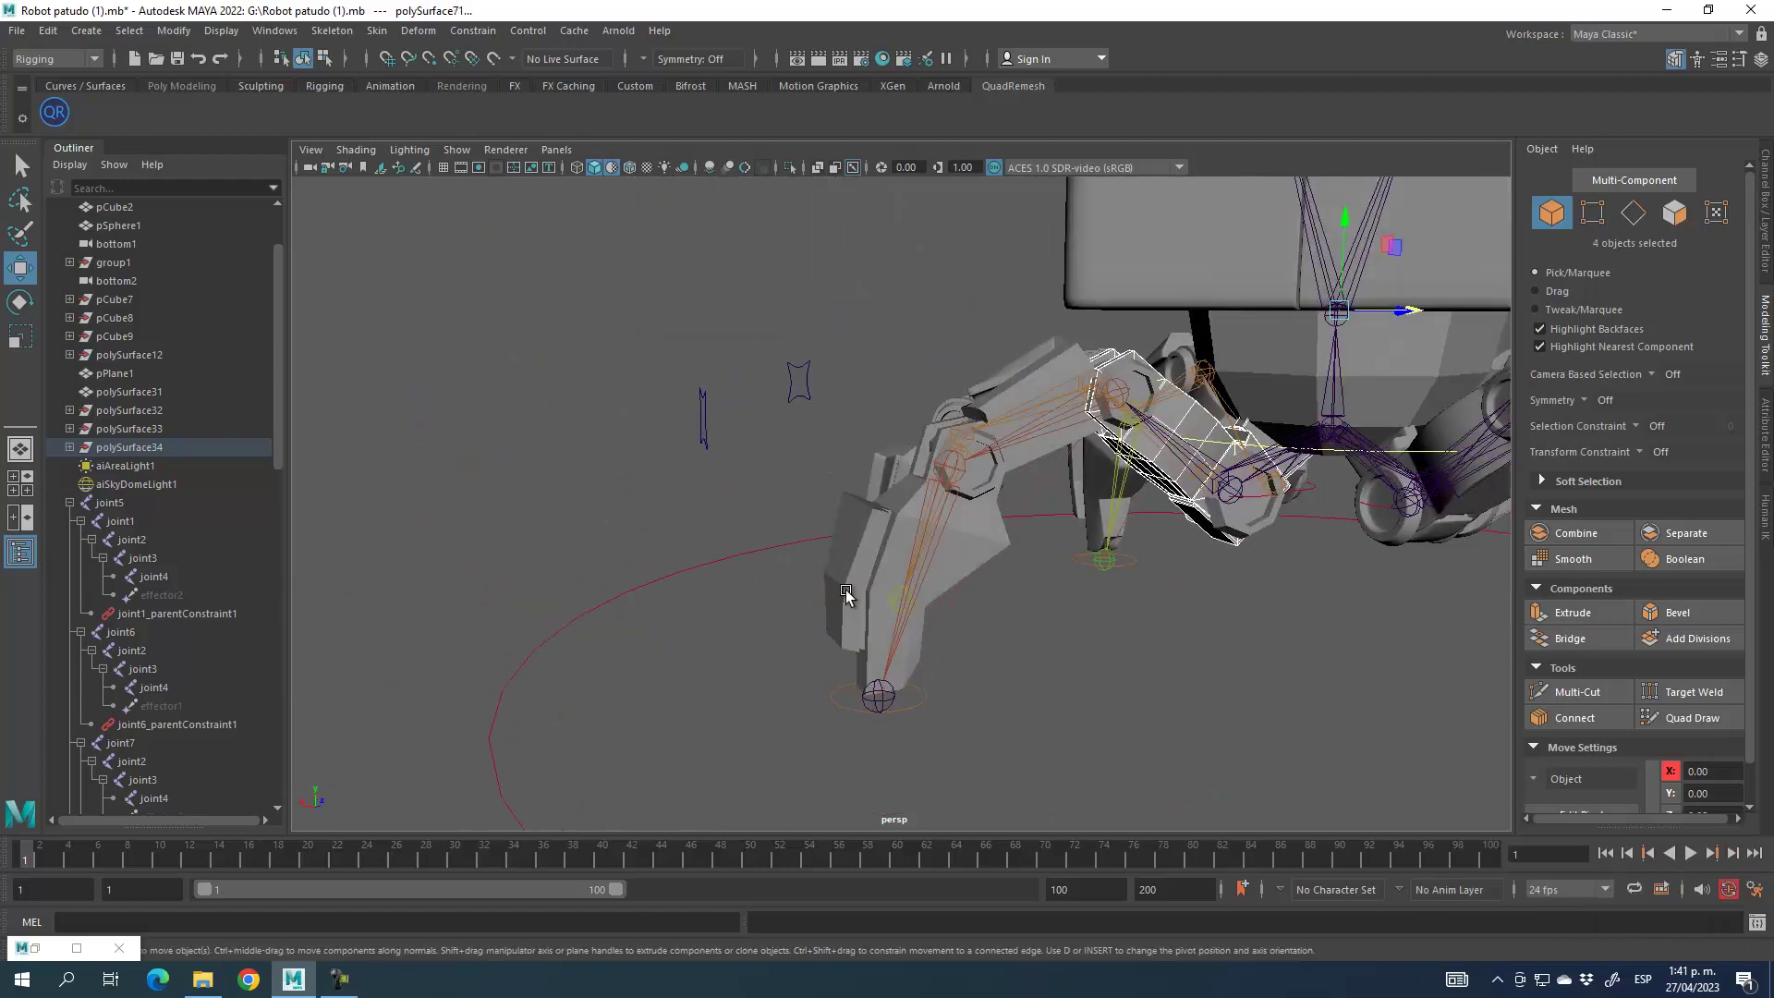
{"action": "left_click", "coordinate": [1130, 369], "text": "shift"}
{"action": "left_click", "coordinate": [1257, 514], "text": "shift"}
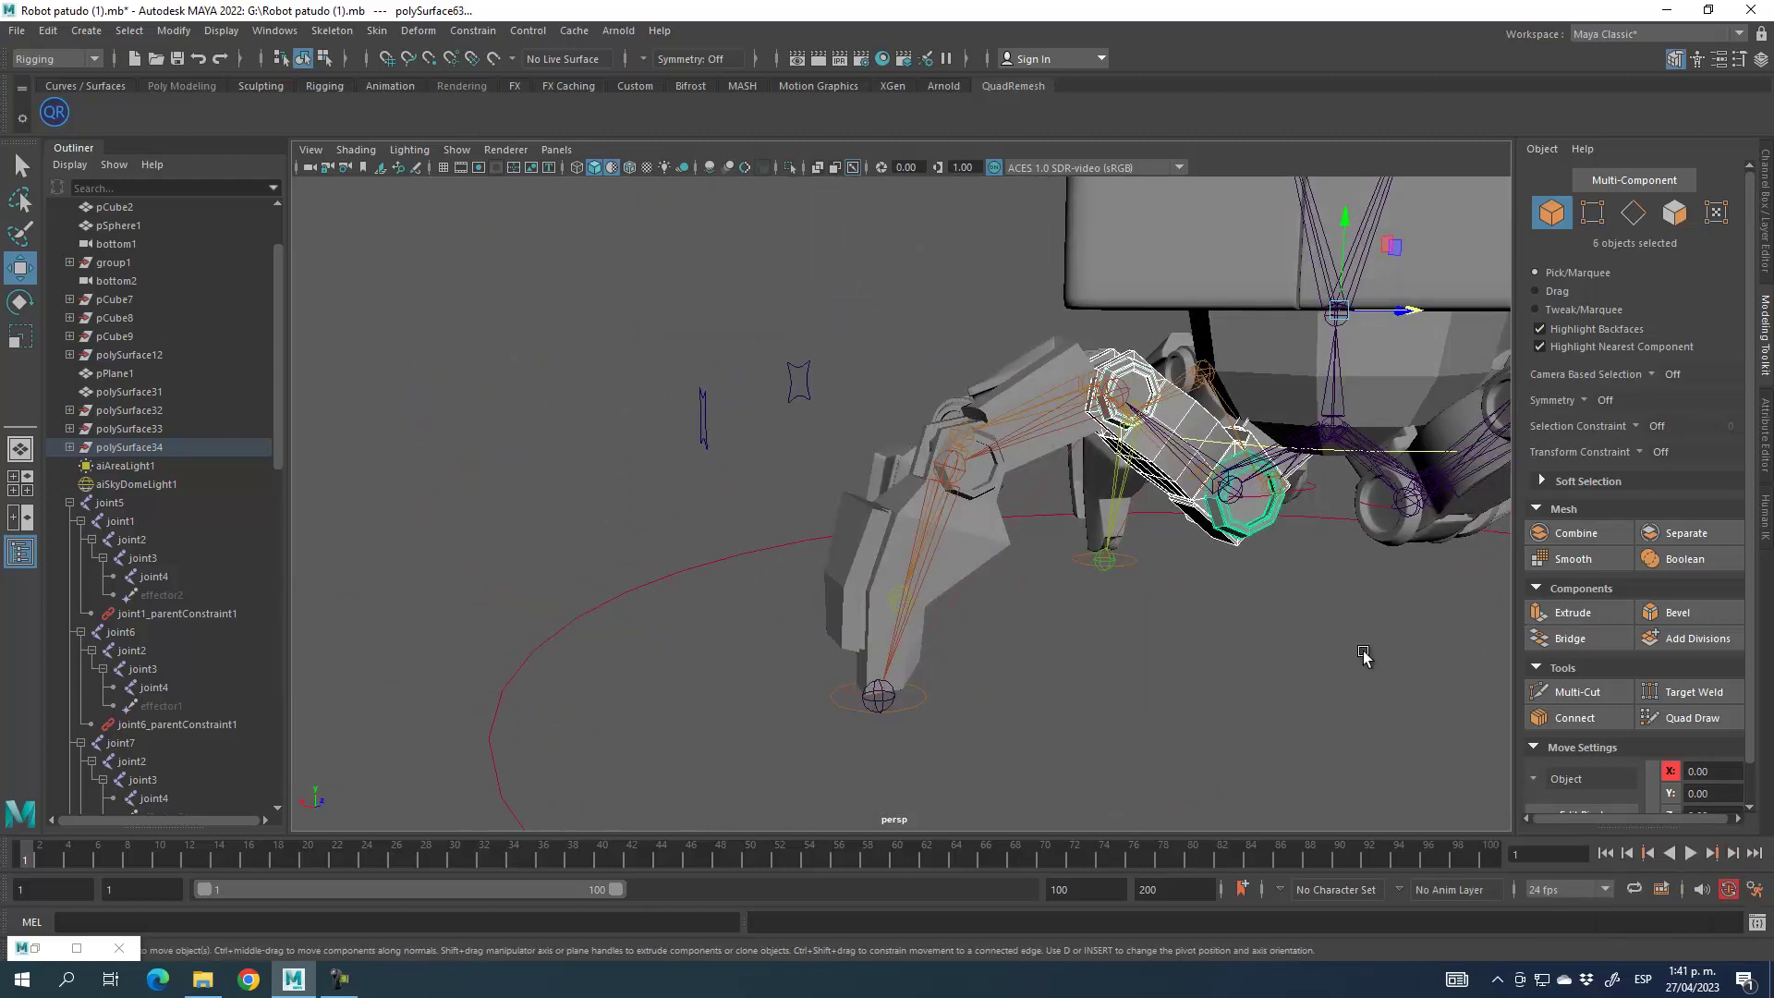
{"action": "left_click", "coordinate": [1584, 539]}
{"action": "left_click", "coordinate": [1205, 675]}
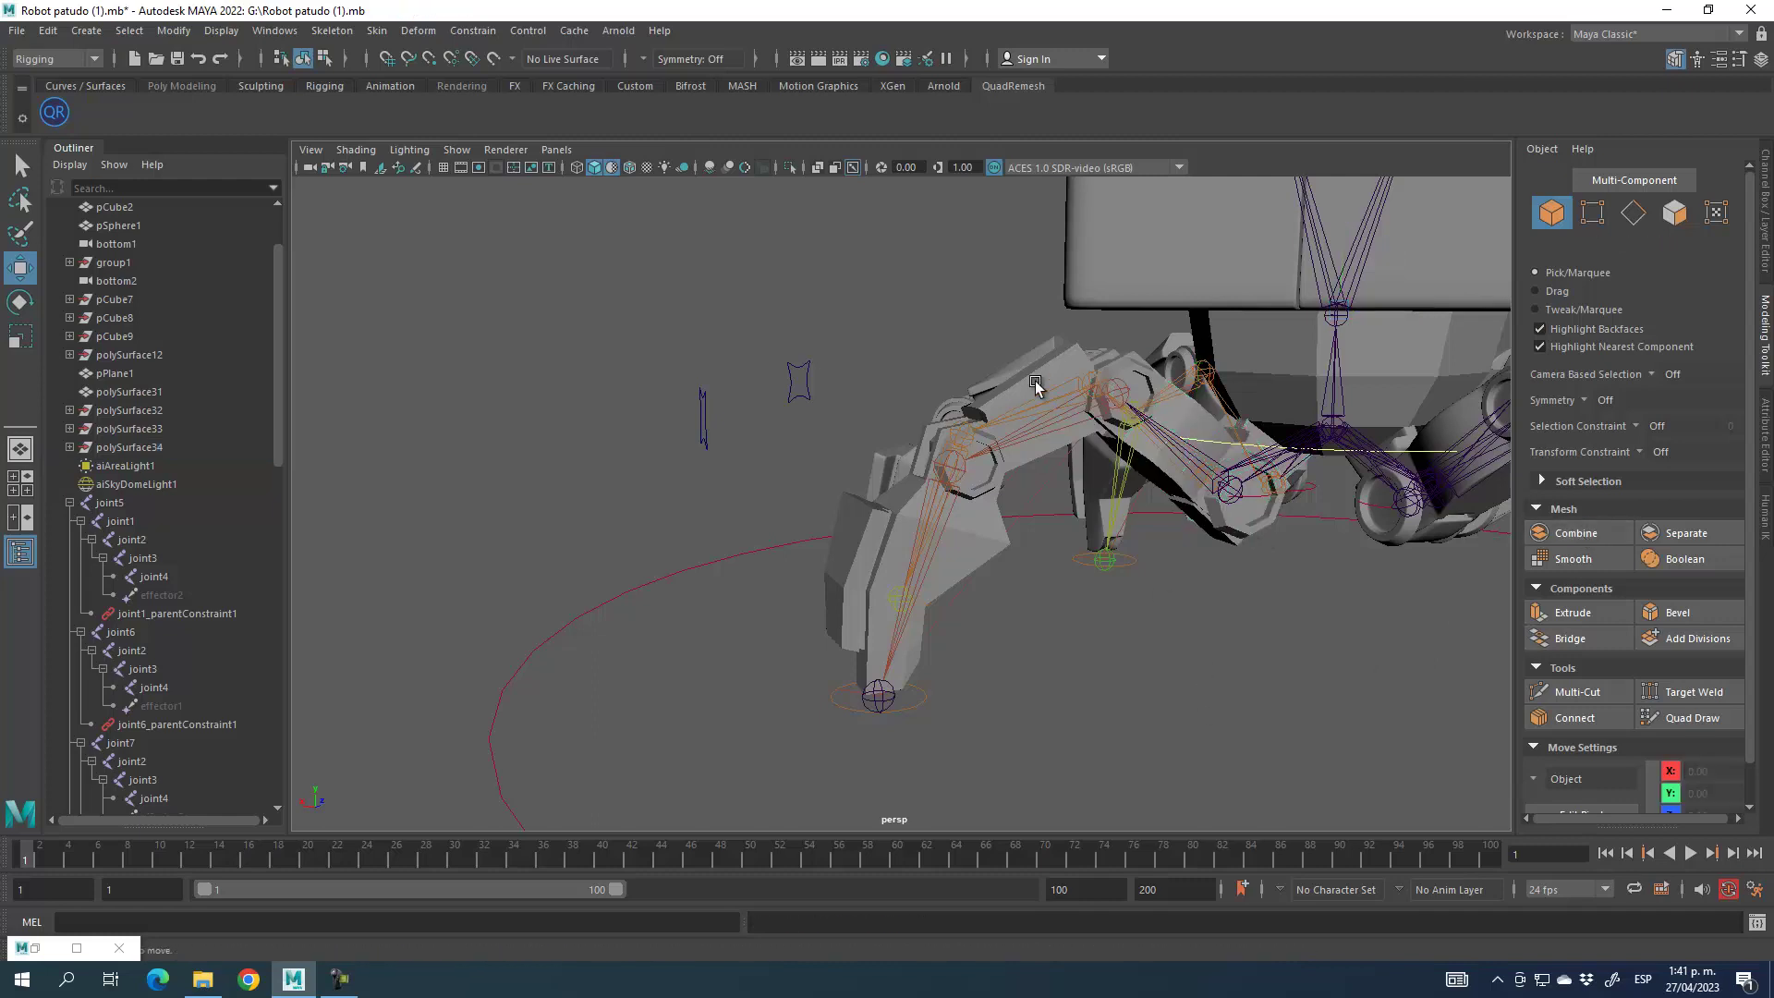
Combine the middle leg pieces, including the discs at the knee, into a single mesh
{"action": "left_click", "coordinate": [1035, 377]}
{"action": "left_click_drag", "start_coordinate": [996, 649], "coordinate": [1040, 651], "text": "alt"}
{"action": "left_click", "coordinate": [994, 475], "text": "shift"}
{"action": "left_click_drag", "start_coordinate": [1070, 555], "coordinate": [1338, 614], "text": "alt"}
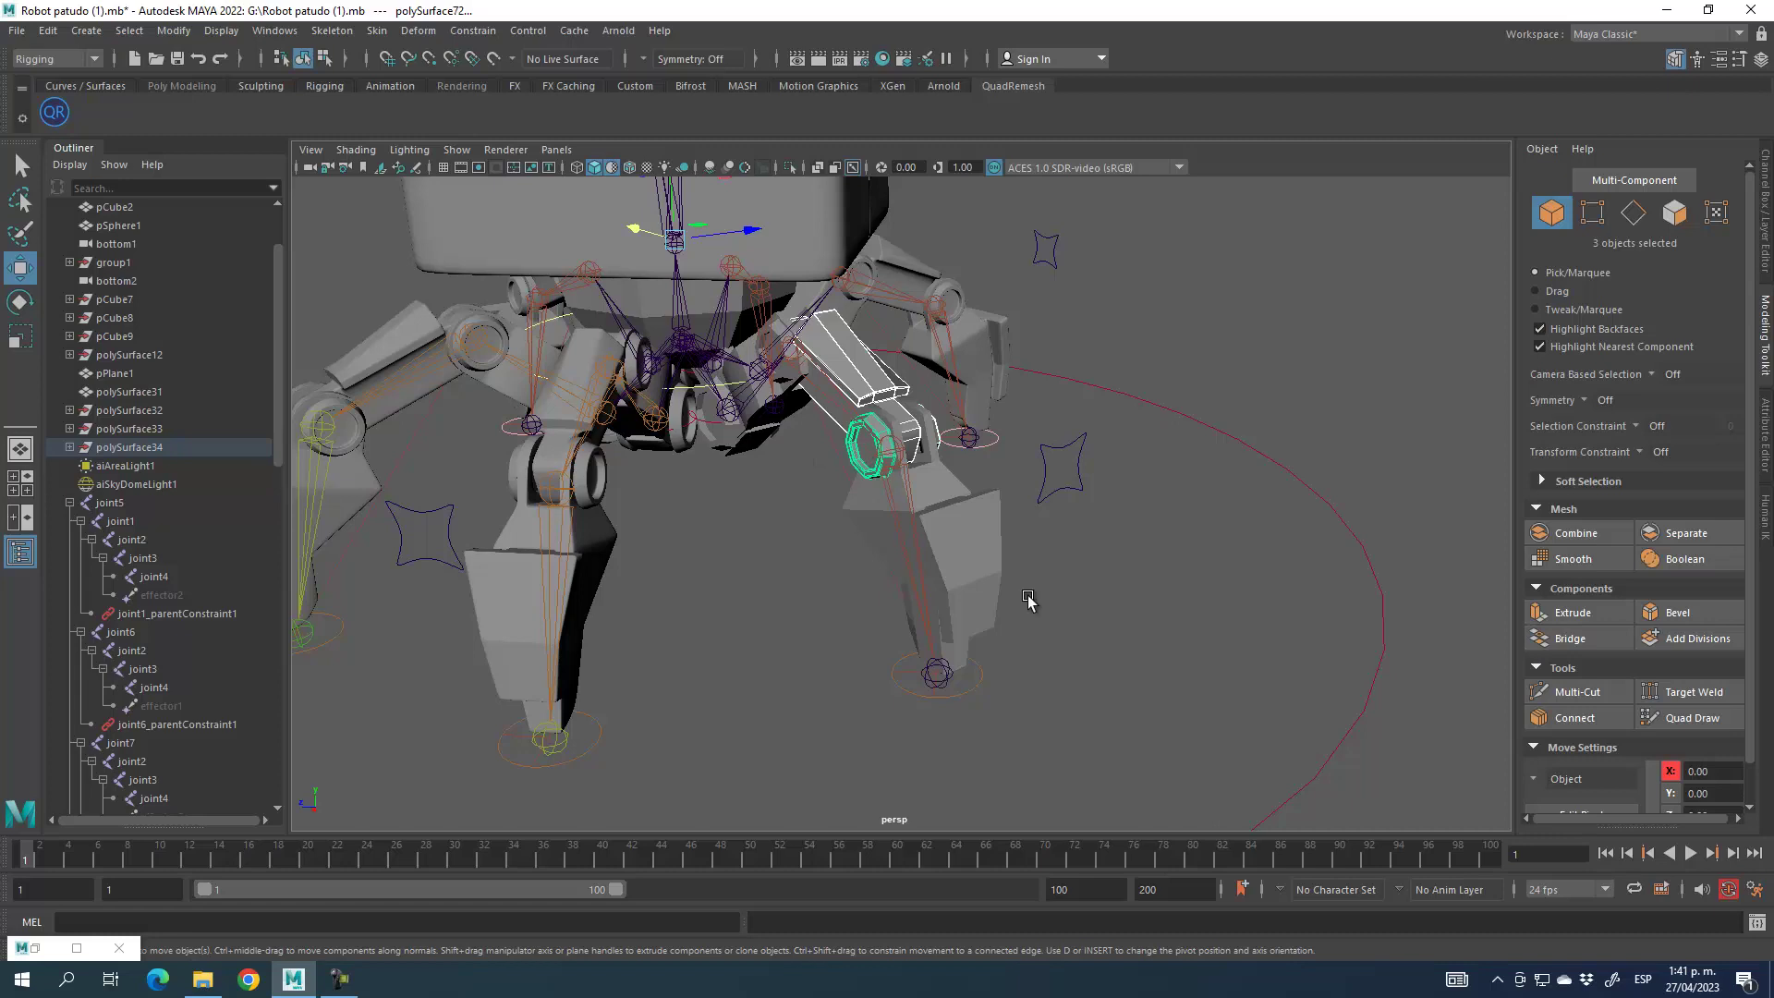
{"action": "left_click", "coordinate": [1575, 533]}
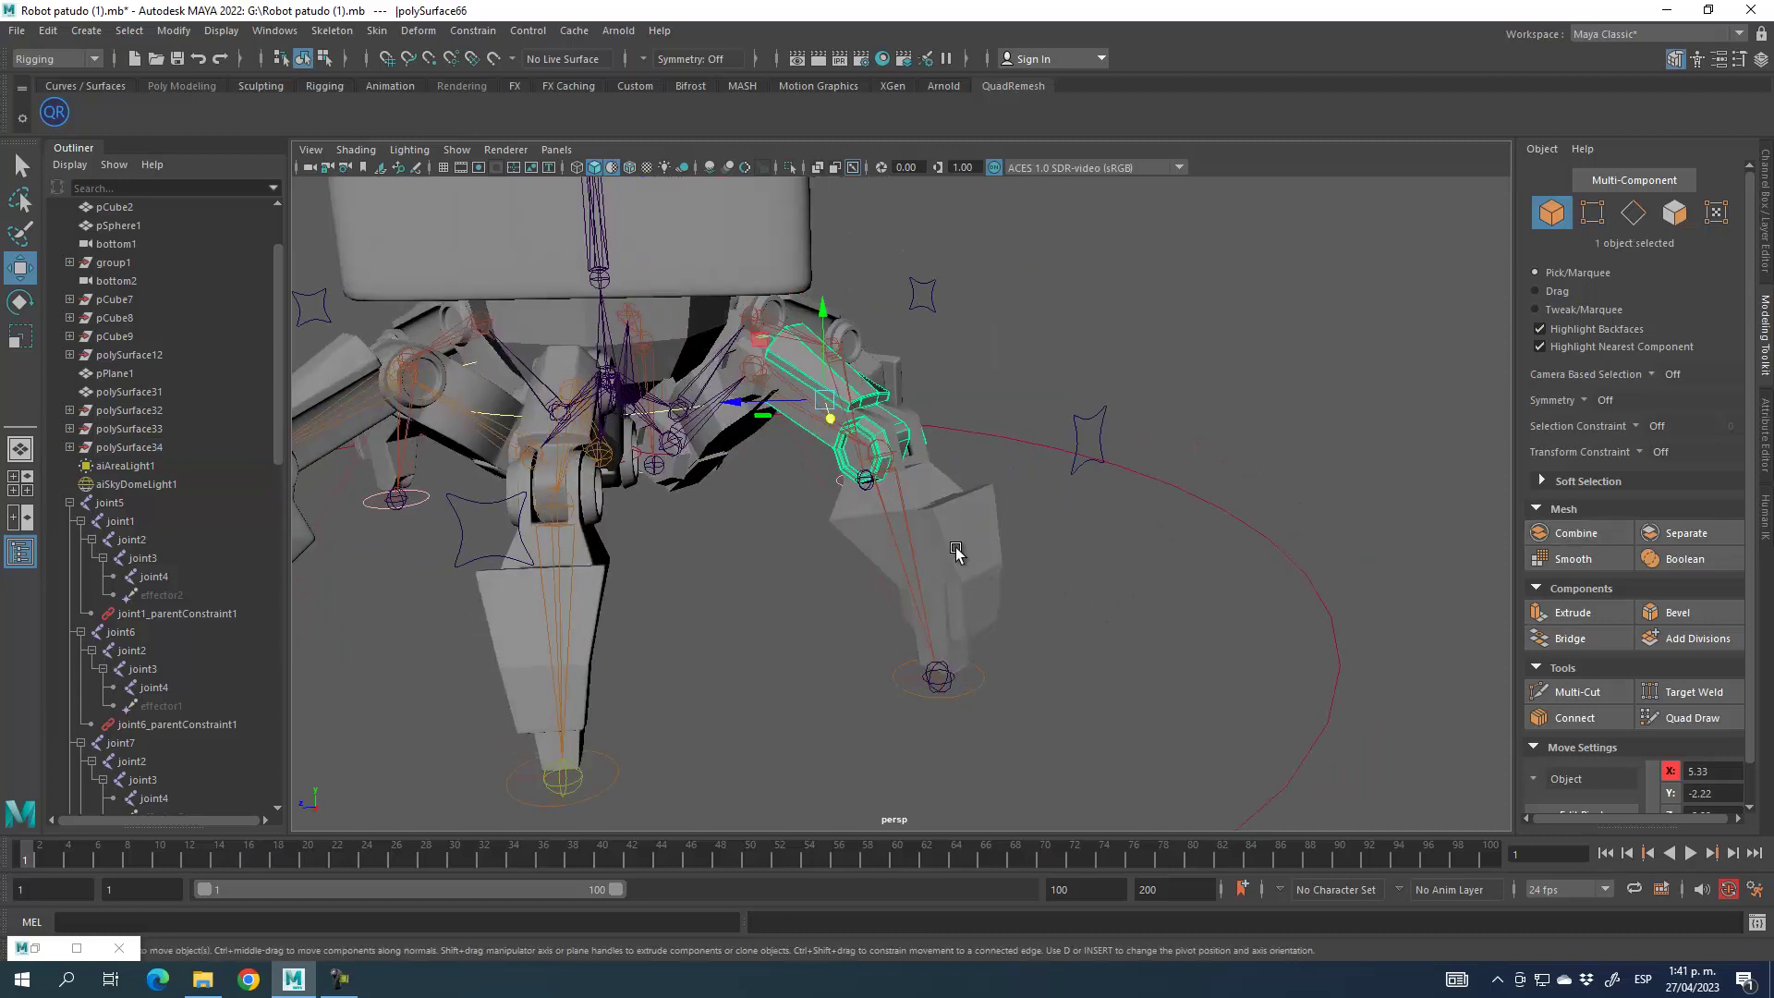
Bind the combined upper leg segment to joint9, using Selected joints, Closest distance and a maximum of 1 influence
{"action": "left_click", "coordinate": [957, 547]}
{"action": "left_click_drag", "start_coordinate": [1177, 582], "coordinate": [690, 531], "text": "alt"}
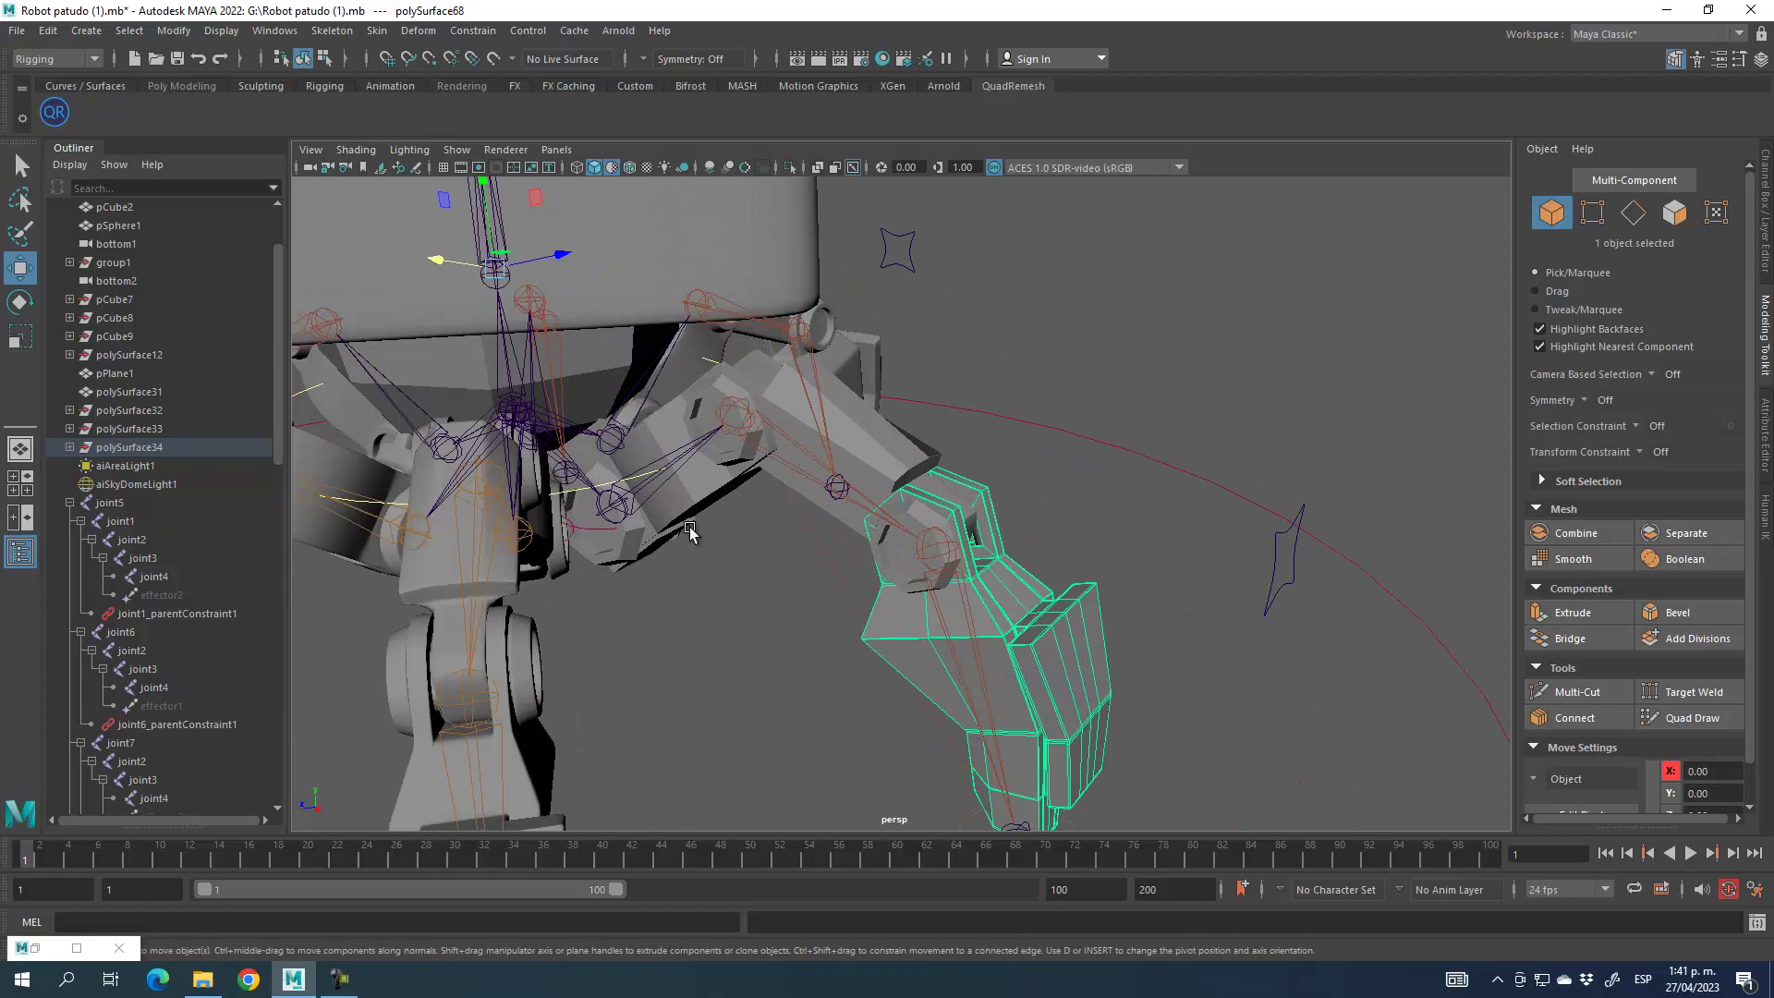
{"action": "left_click", "coordinate": [614, 509]}
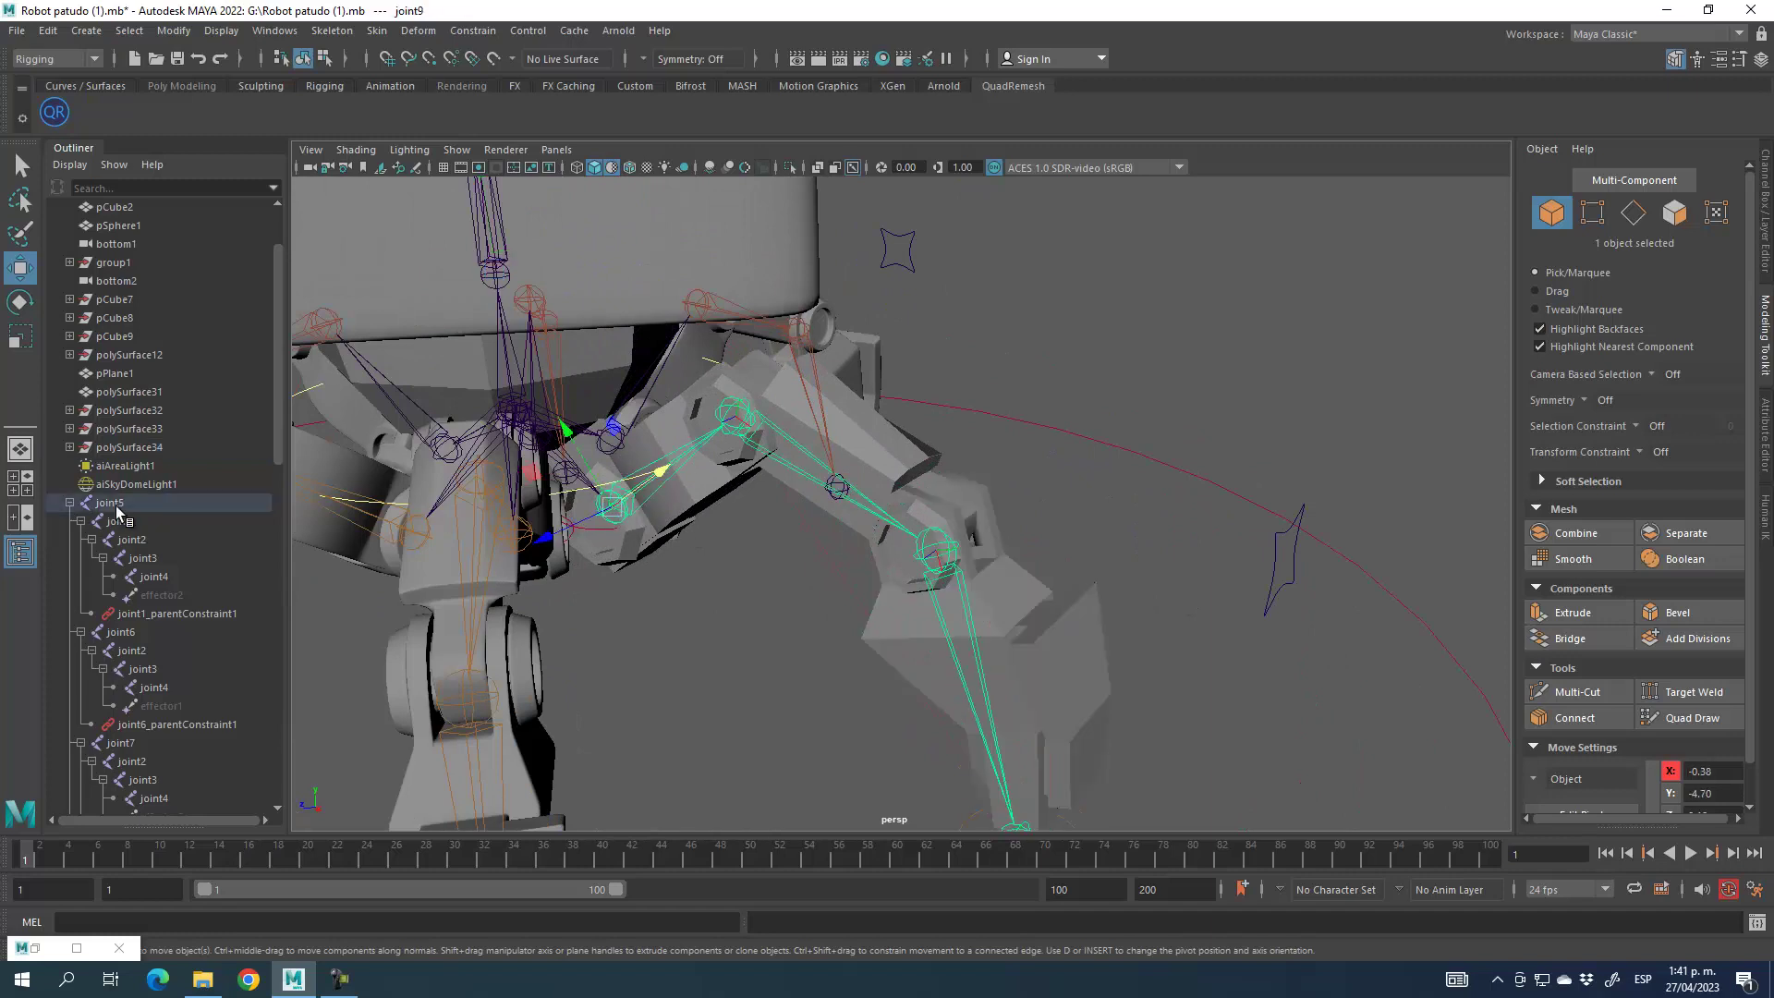
{"action": "scroll", "coordinate": [136, 601], "scroll_direction": "down", "scroll_amount": 13}
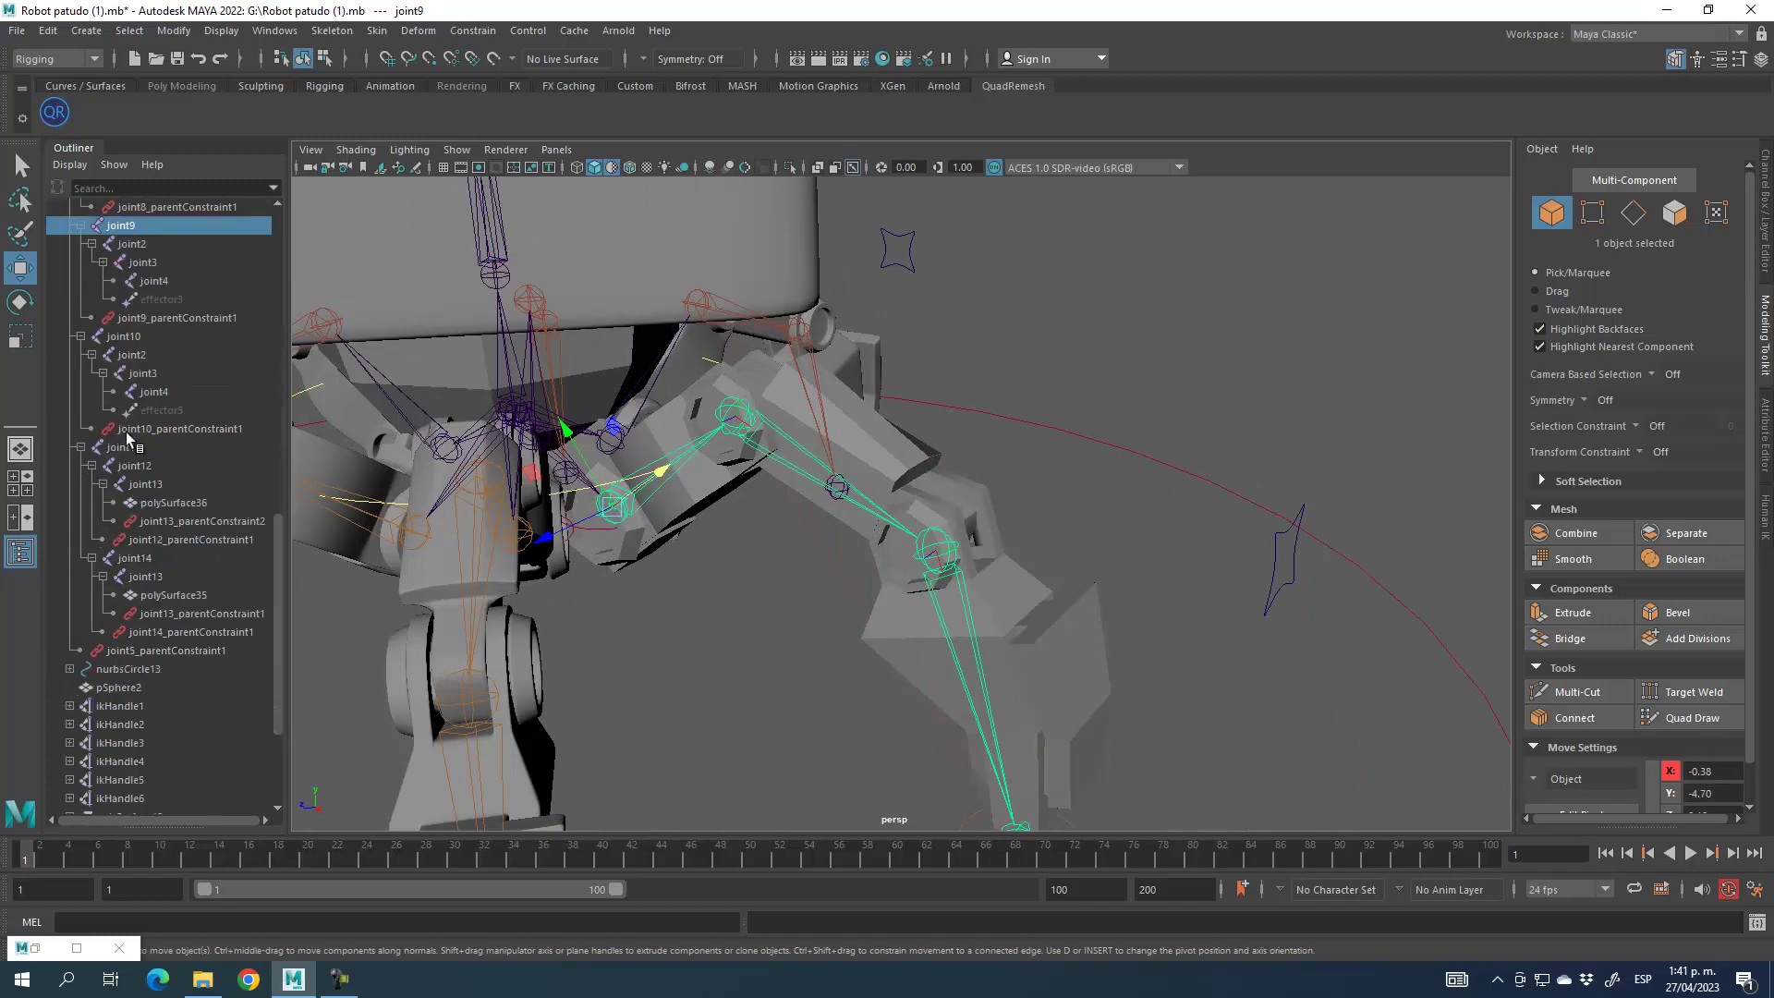
{"action": "scroll", "coordinate": [142, 282], "scroll_direction": "up", "scroll_amount": 3}
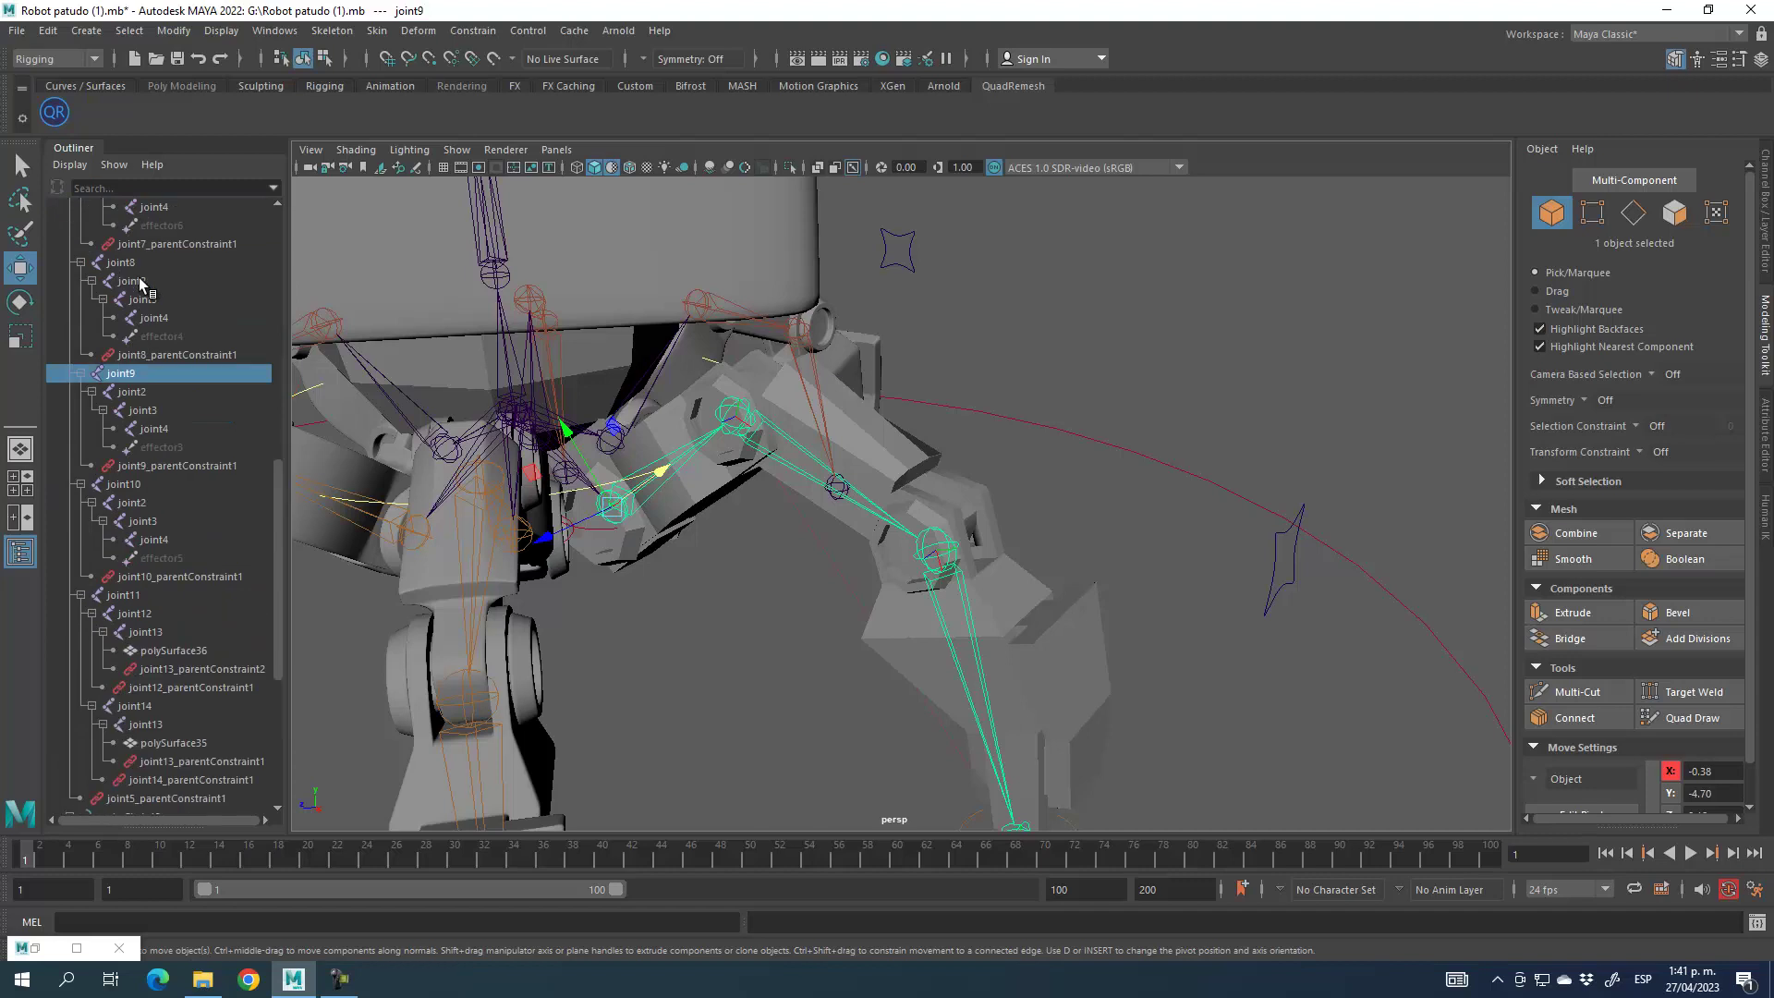
{"action": "left_click", "coordinate": [144, 393]}
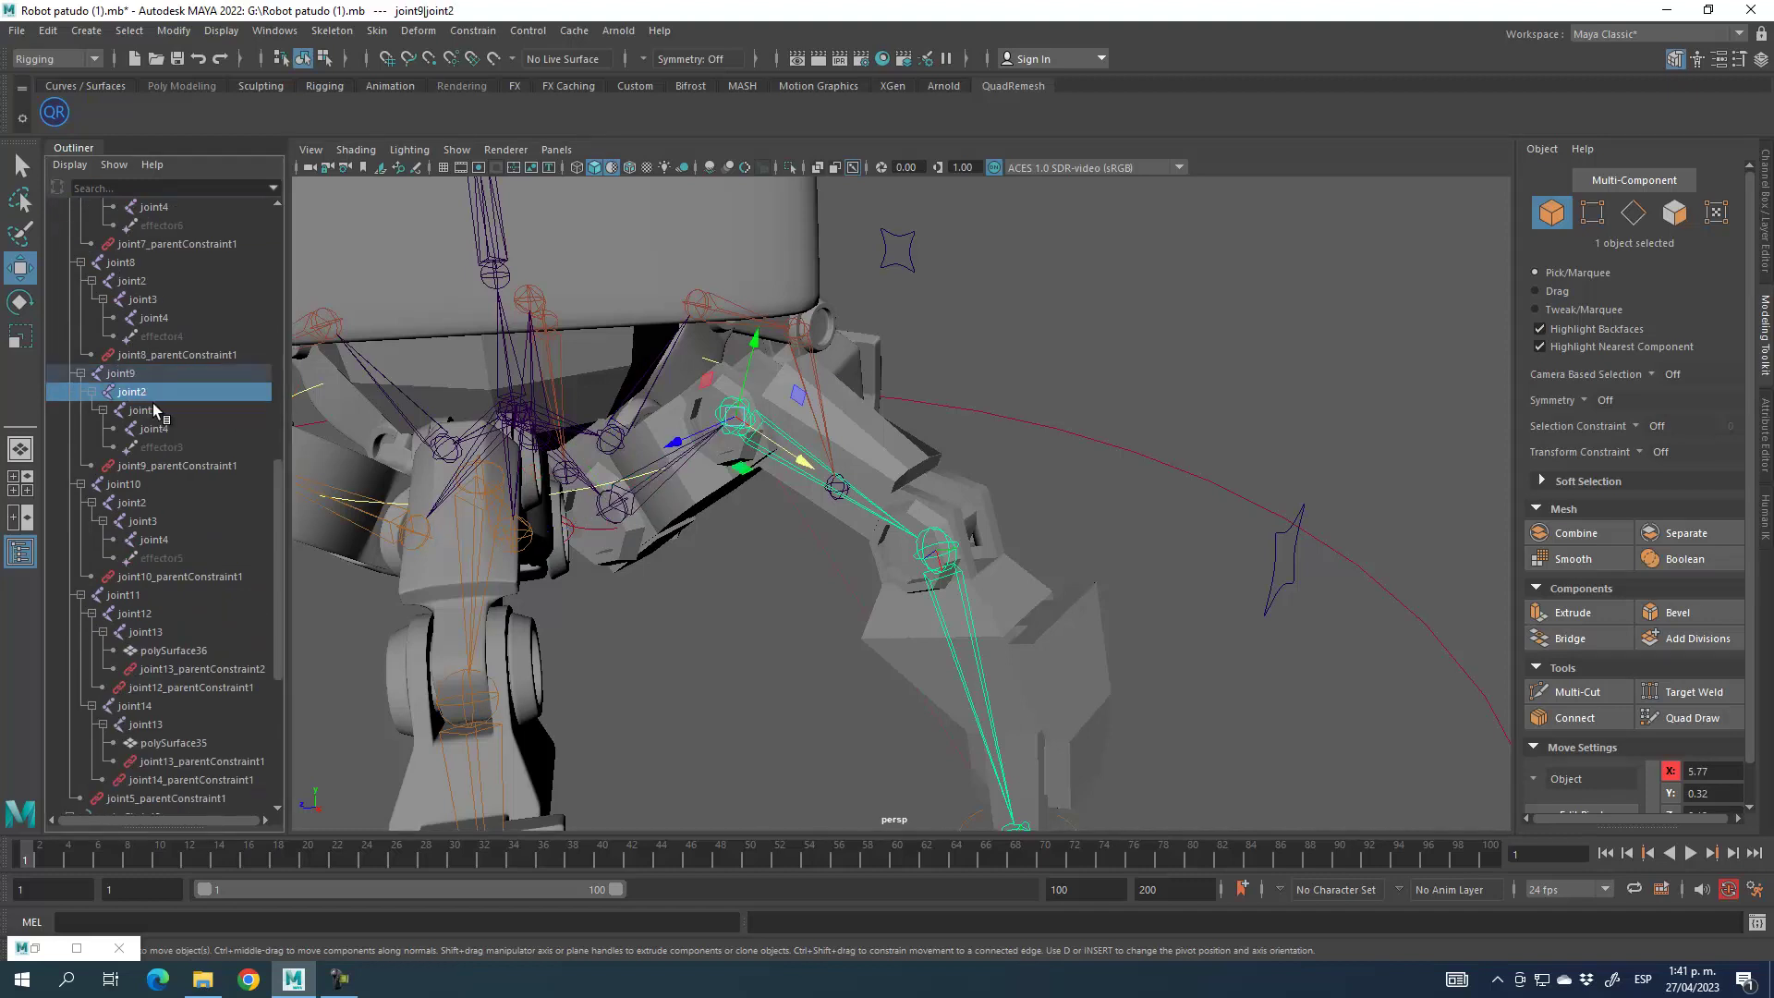
{"action": "left_click", "coordinate": [148, 412]}
{"action": "left_click", "coordinate": [109, 375]}
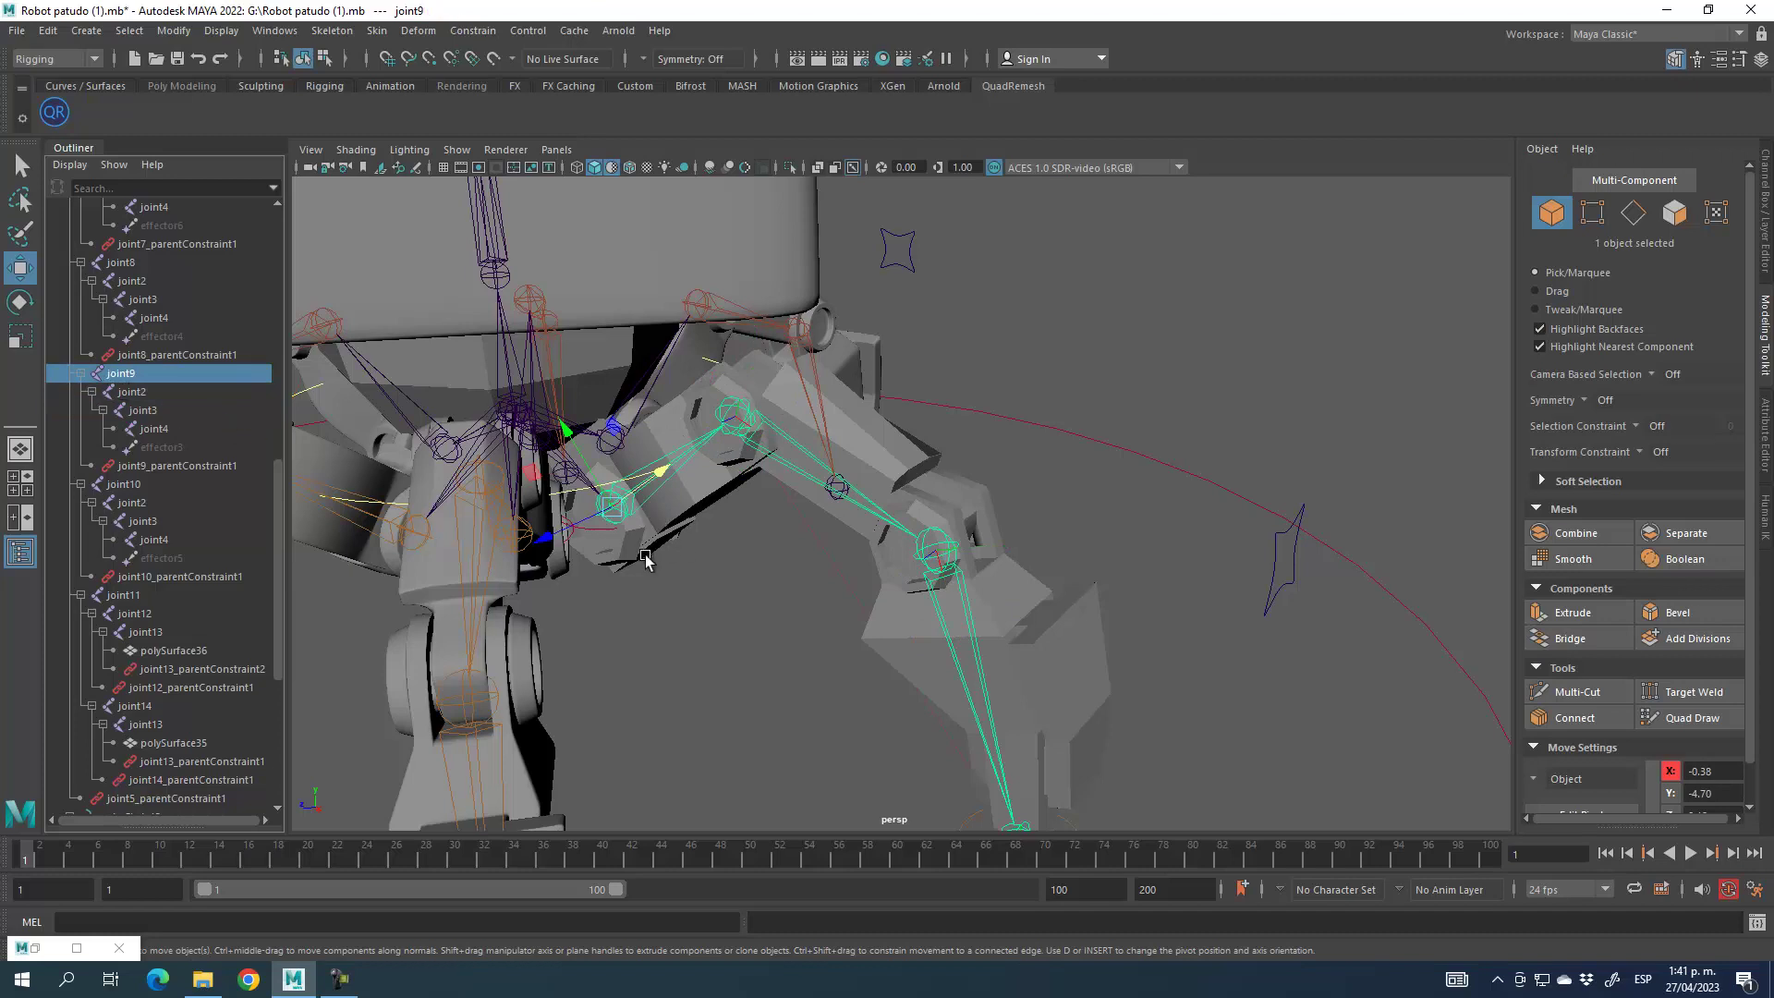
{"action": "left_click", "coordinate": [667, 520], "text": "shift"}
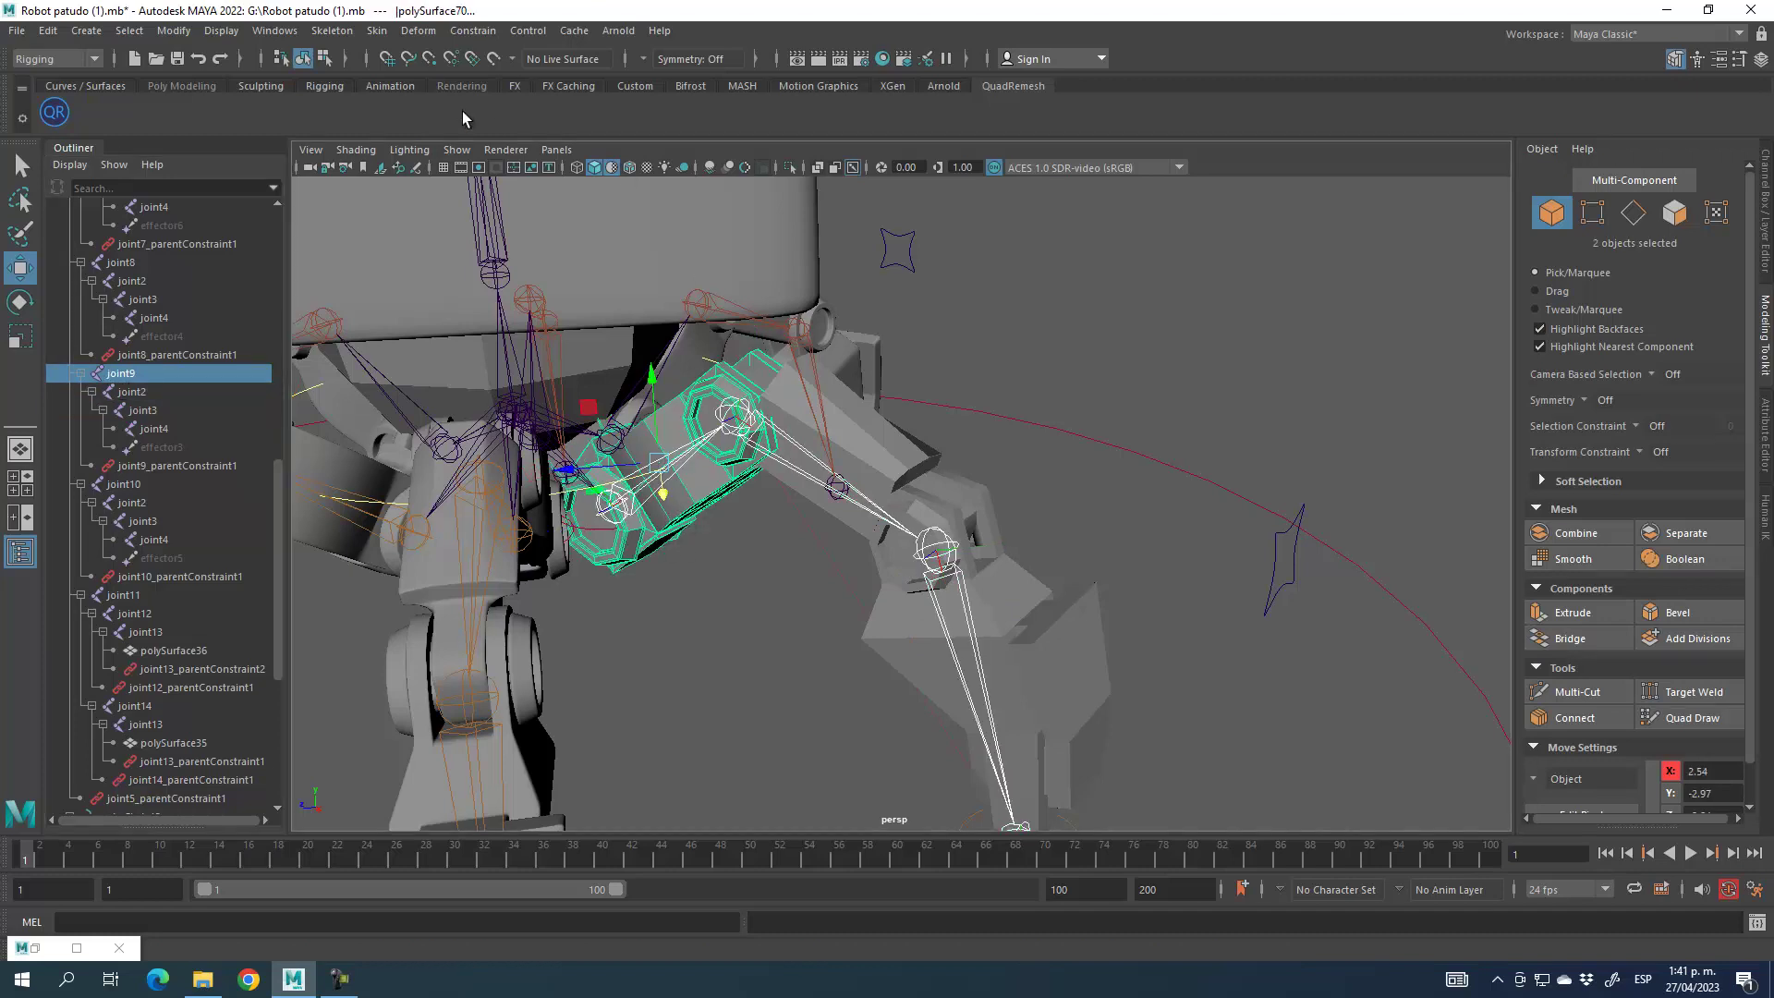
{"action": "left_click", "coordinate": [77, 949]}
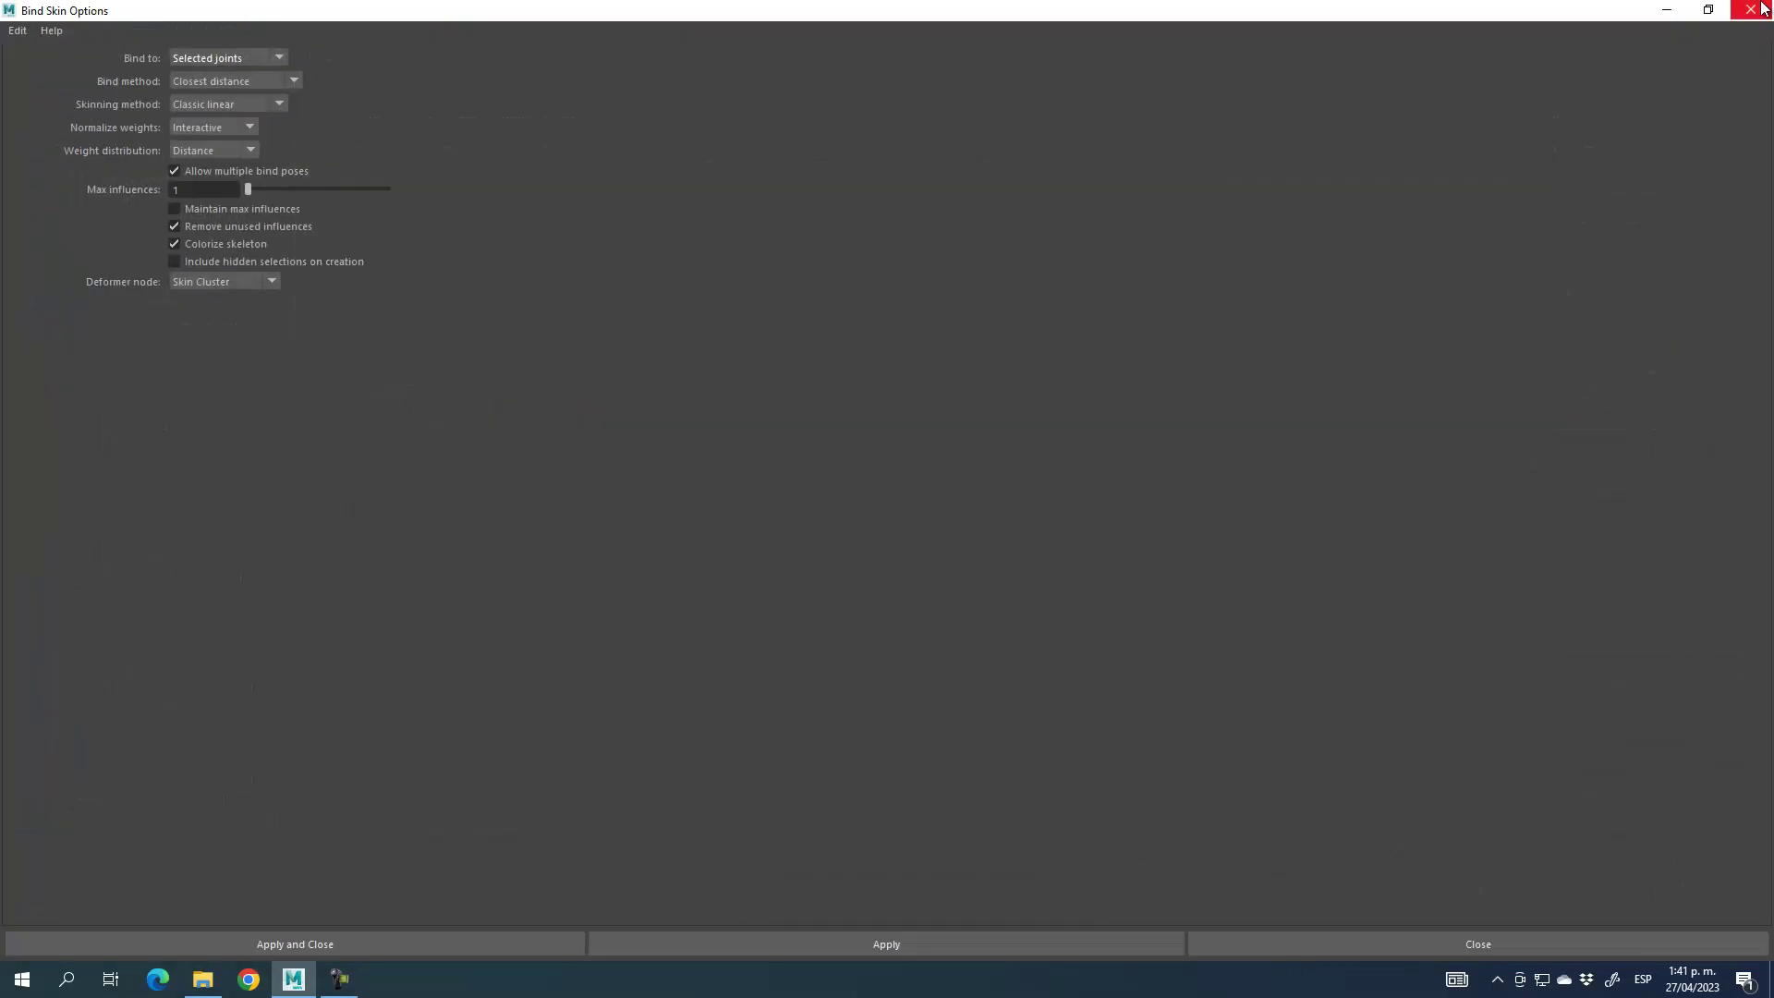
{"action": "left_click", "coordinate": [1707, 9]}
{"action": "left_click", "coordinate": [1406, 778]}
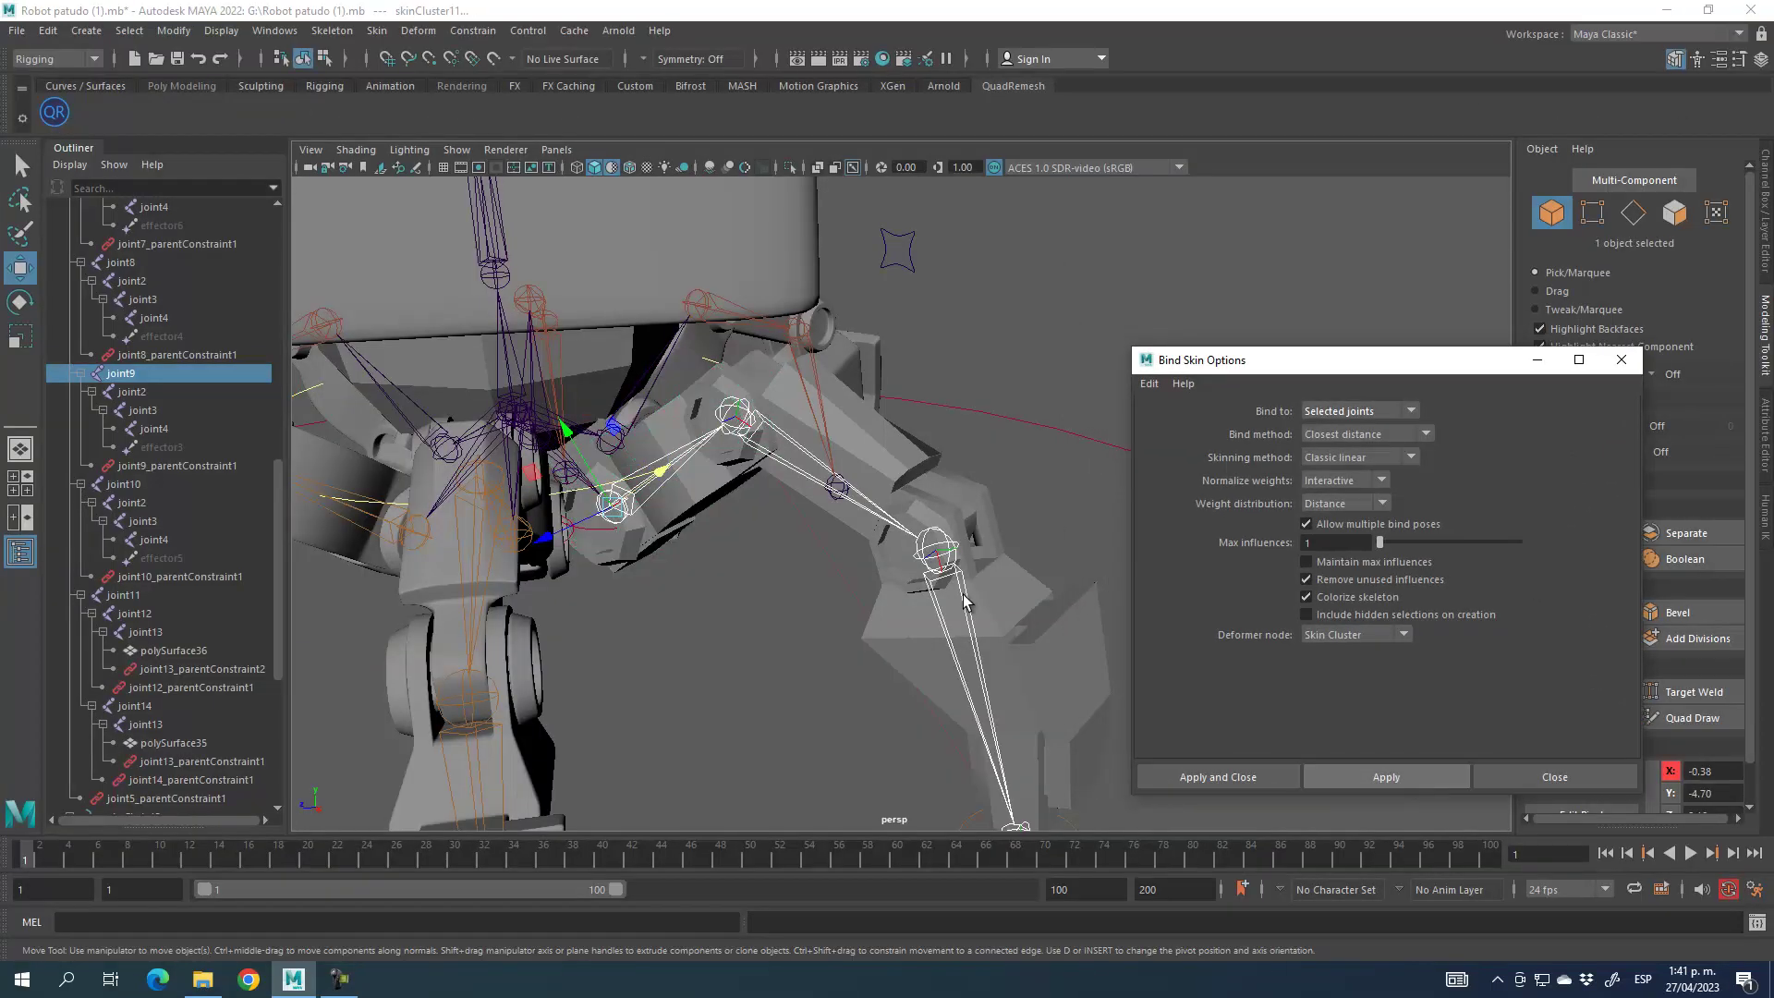
Bind the middle leg segment to joint2 under joint9 with the same skin options
{"action": "left_click", "coordinate": [132, 392]}
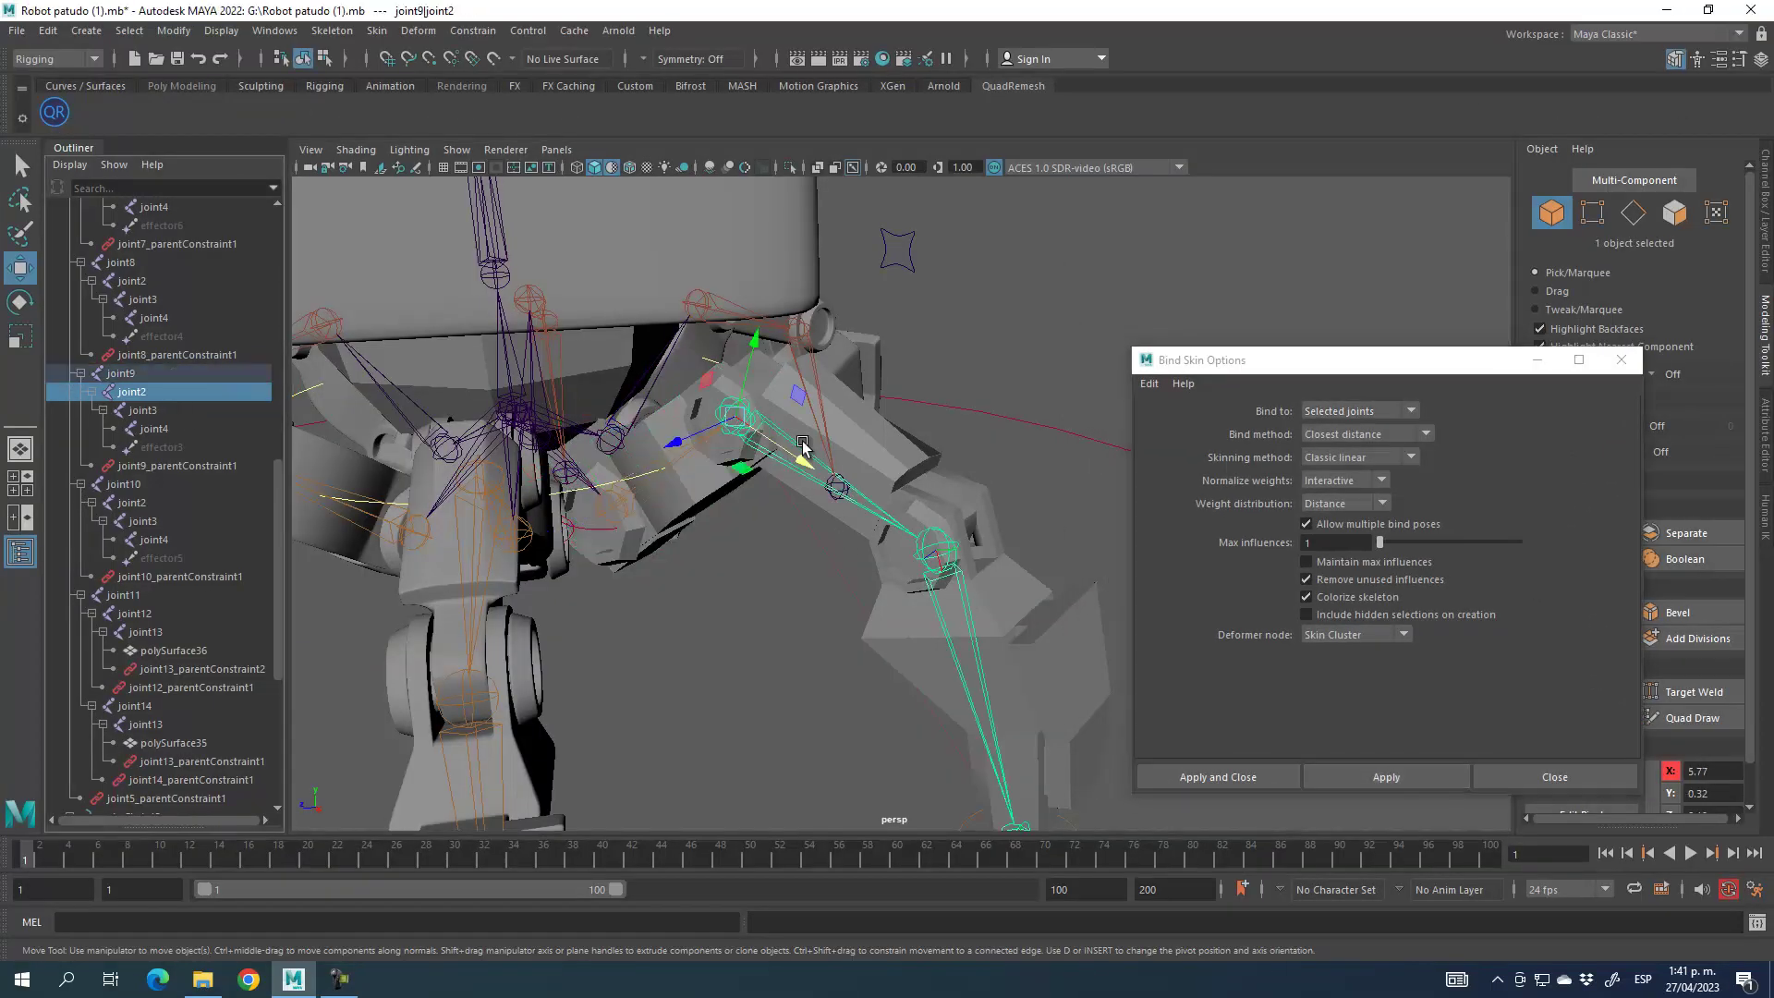
{"action": "left_click", "coordinate": [917, 491], "text": "shift"}
{"action": "left_click", "coordinate": [1416, 778]}
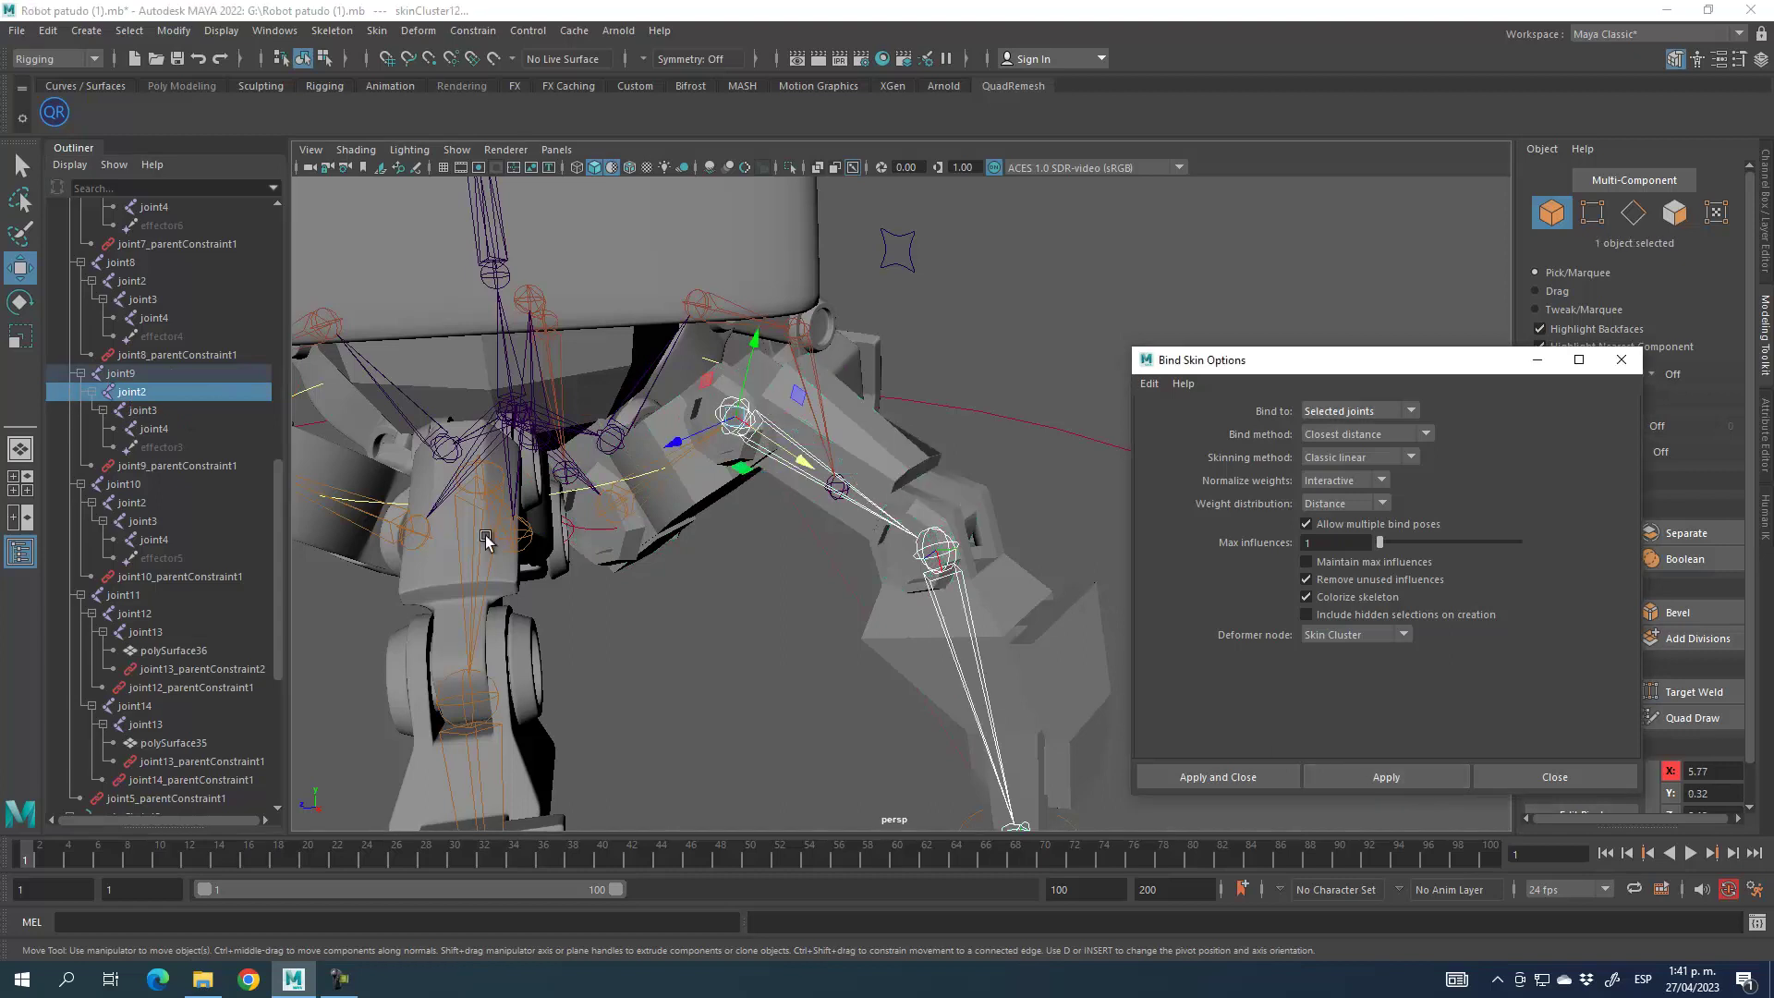
Bind the lower leg segment to joint3 in the joint9 chain with the same skin options
{"action": "left_click", "coordinate": [143, 413]}
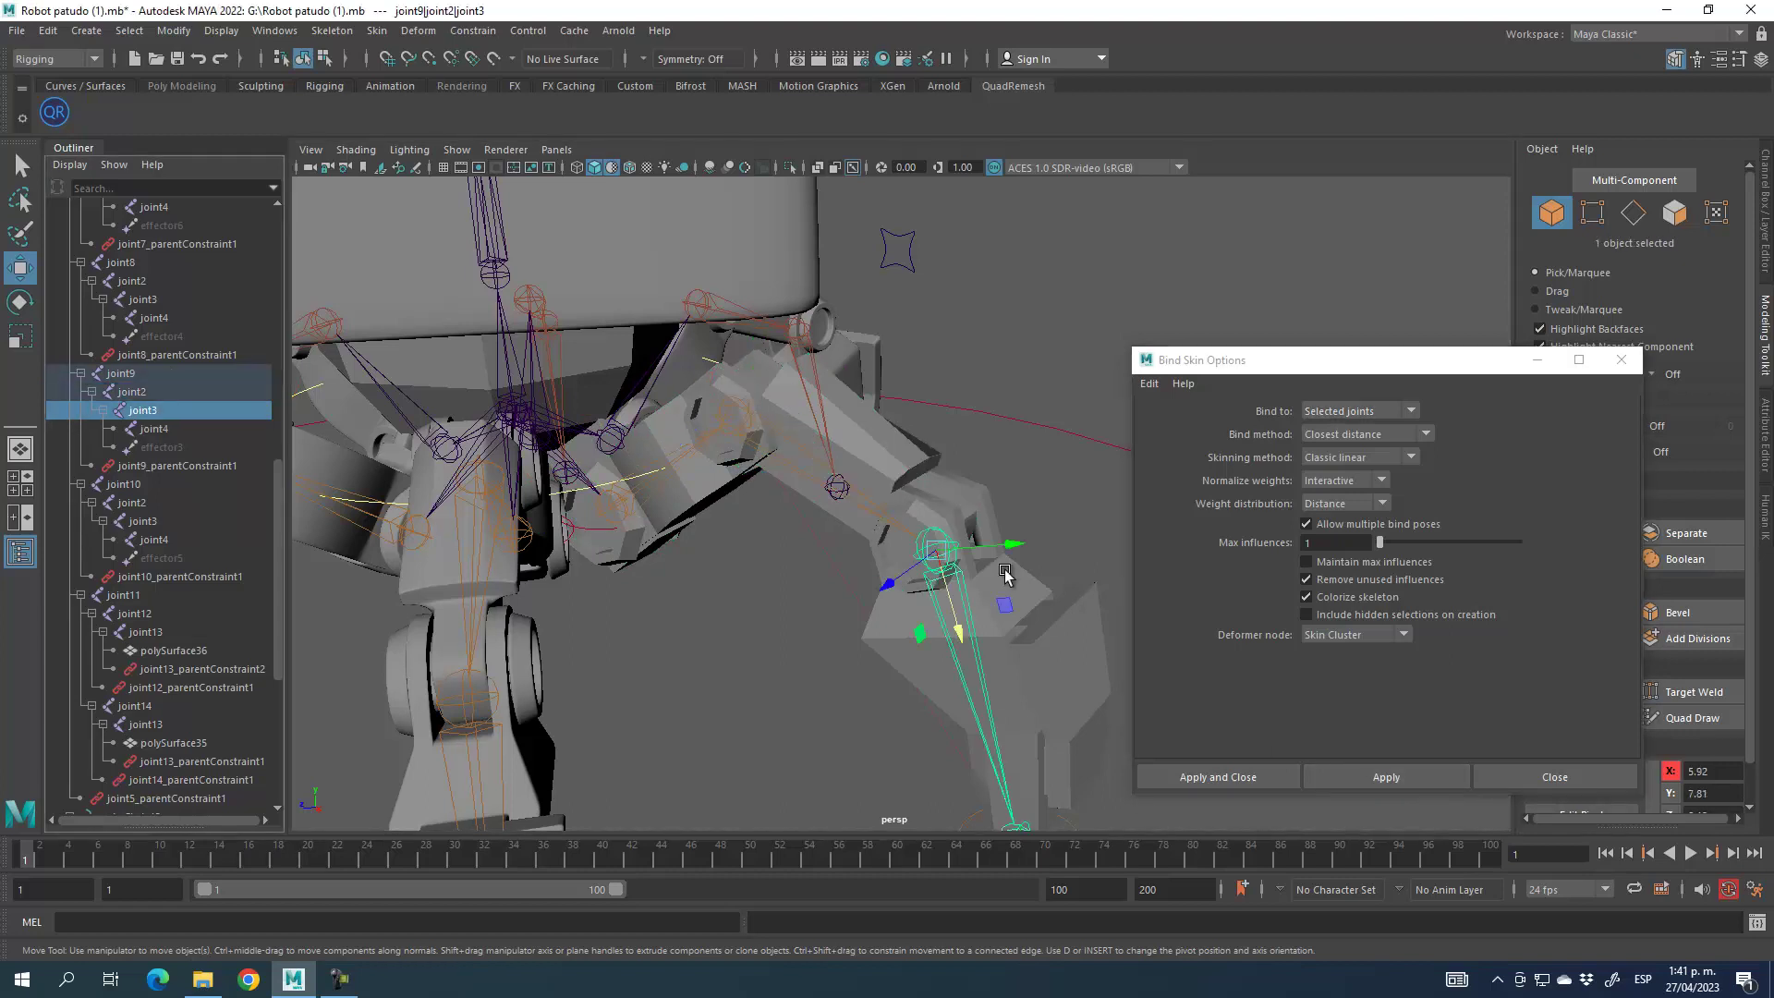
{"action": "left_click", "coordinate": [1404, 778]}
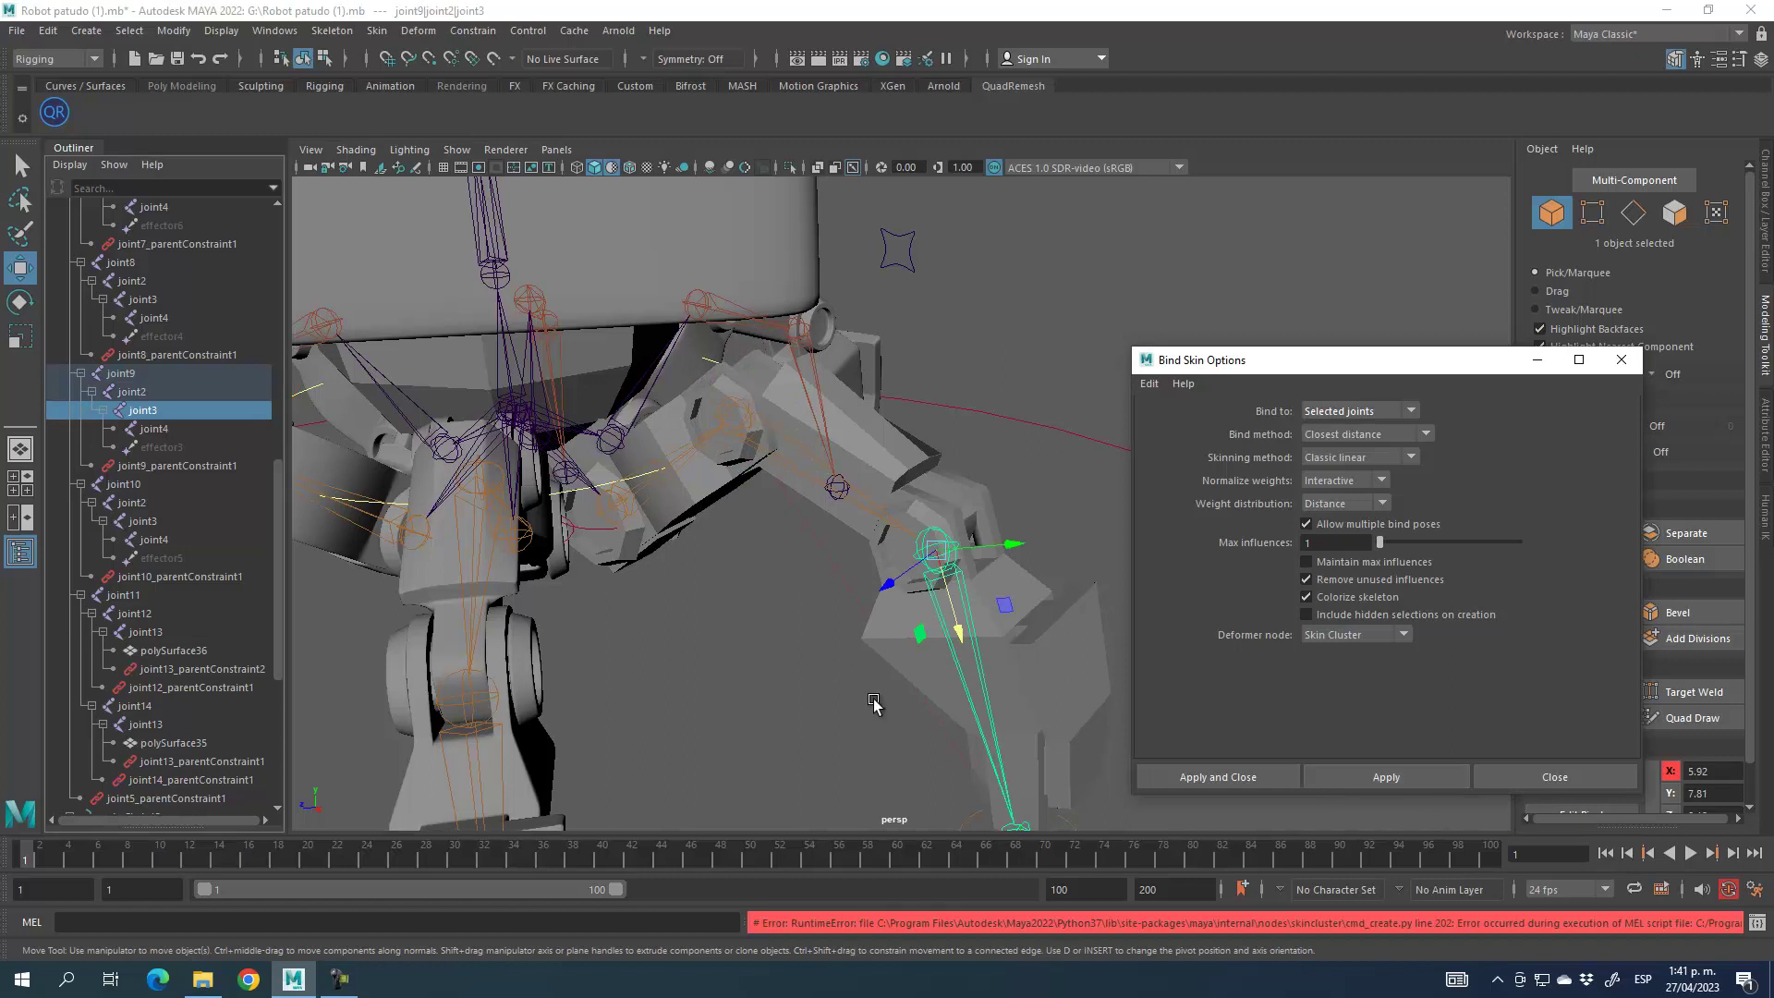
{"action": "left_click", "coordinate": [1054, 696], "text": "shift"}
{"action": "left_click", "coordinate": [1323, 773]}
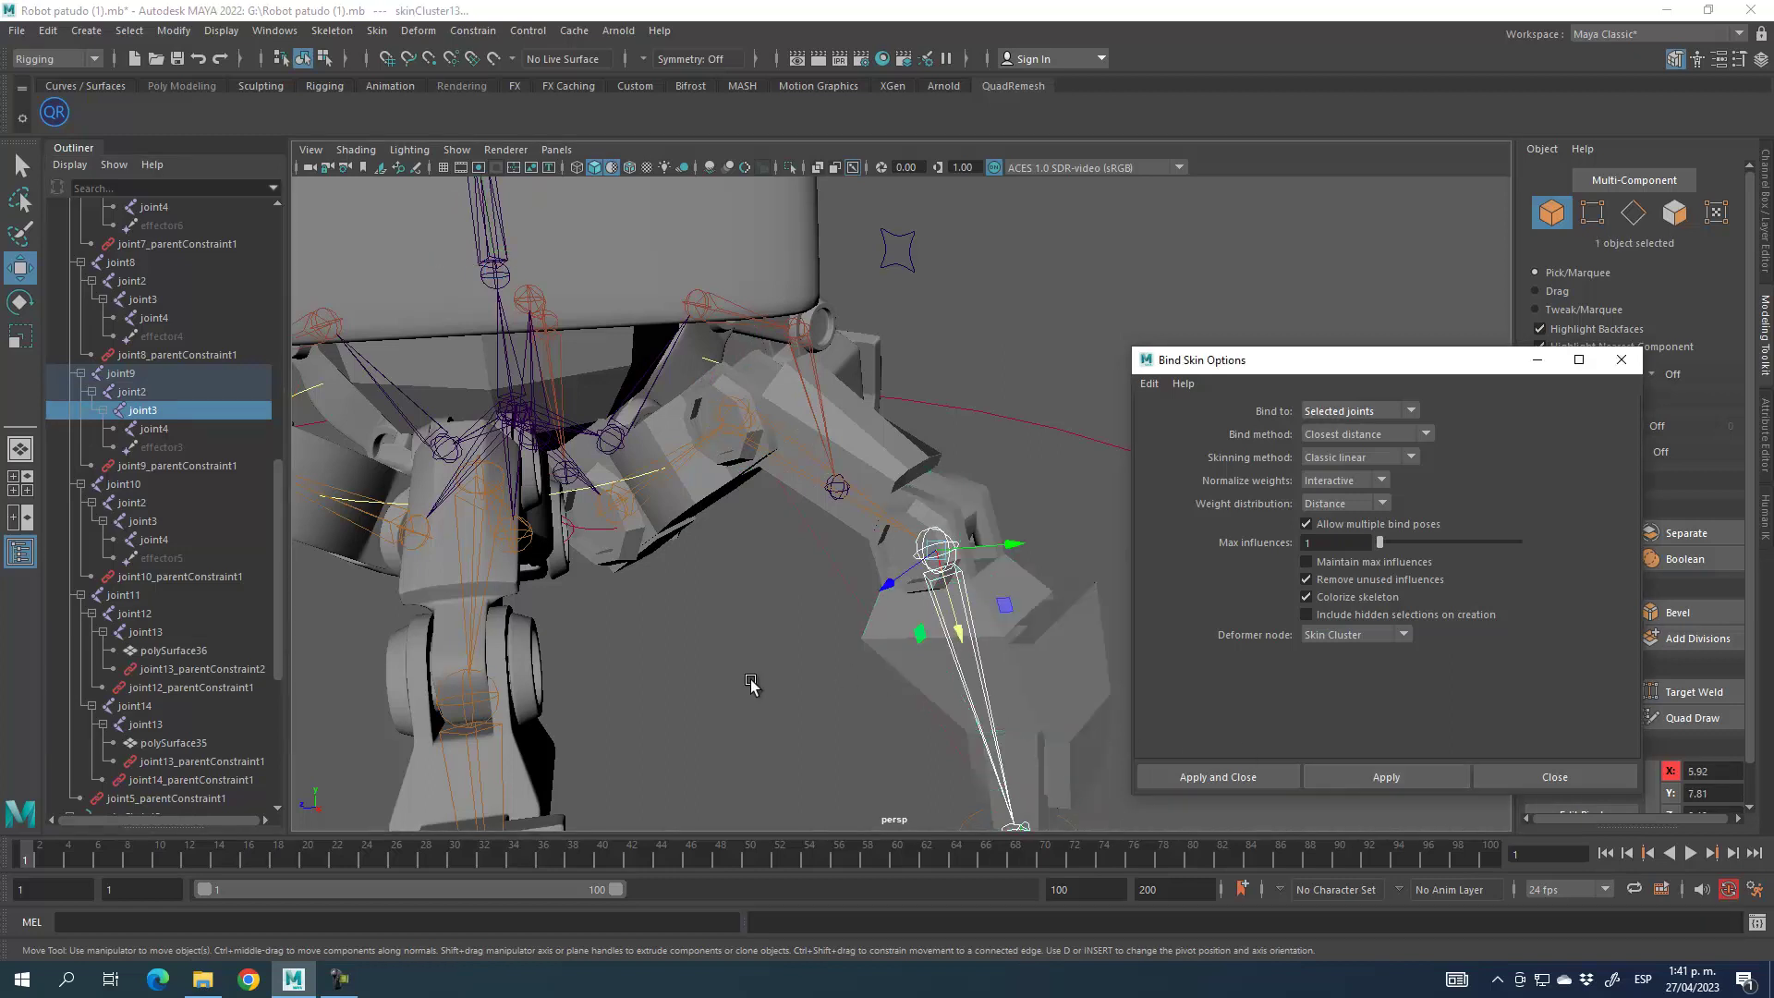
Play the animation and examine from several angles how the newly bound leg moves with the rest of the robot
{"action": "middle_click_drag", "start_coordinate": [794, 694], "coordinate": [755, 694], "text": "alt"}
{"action": "left_click_drag", "start_coordinate": [752, 689], "coordinate": [610, 638], "text": "alt"}
{"action": "key", "text": "alt+v"}
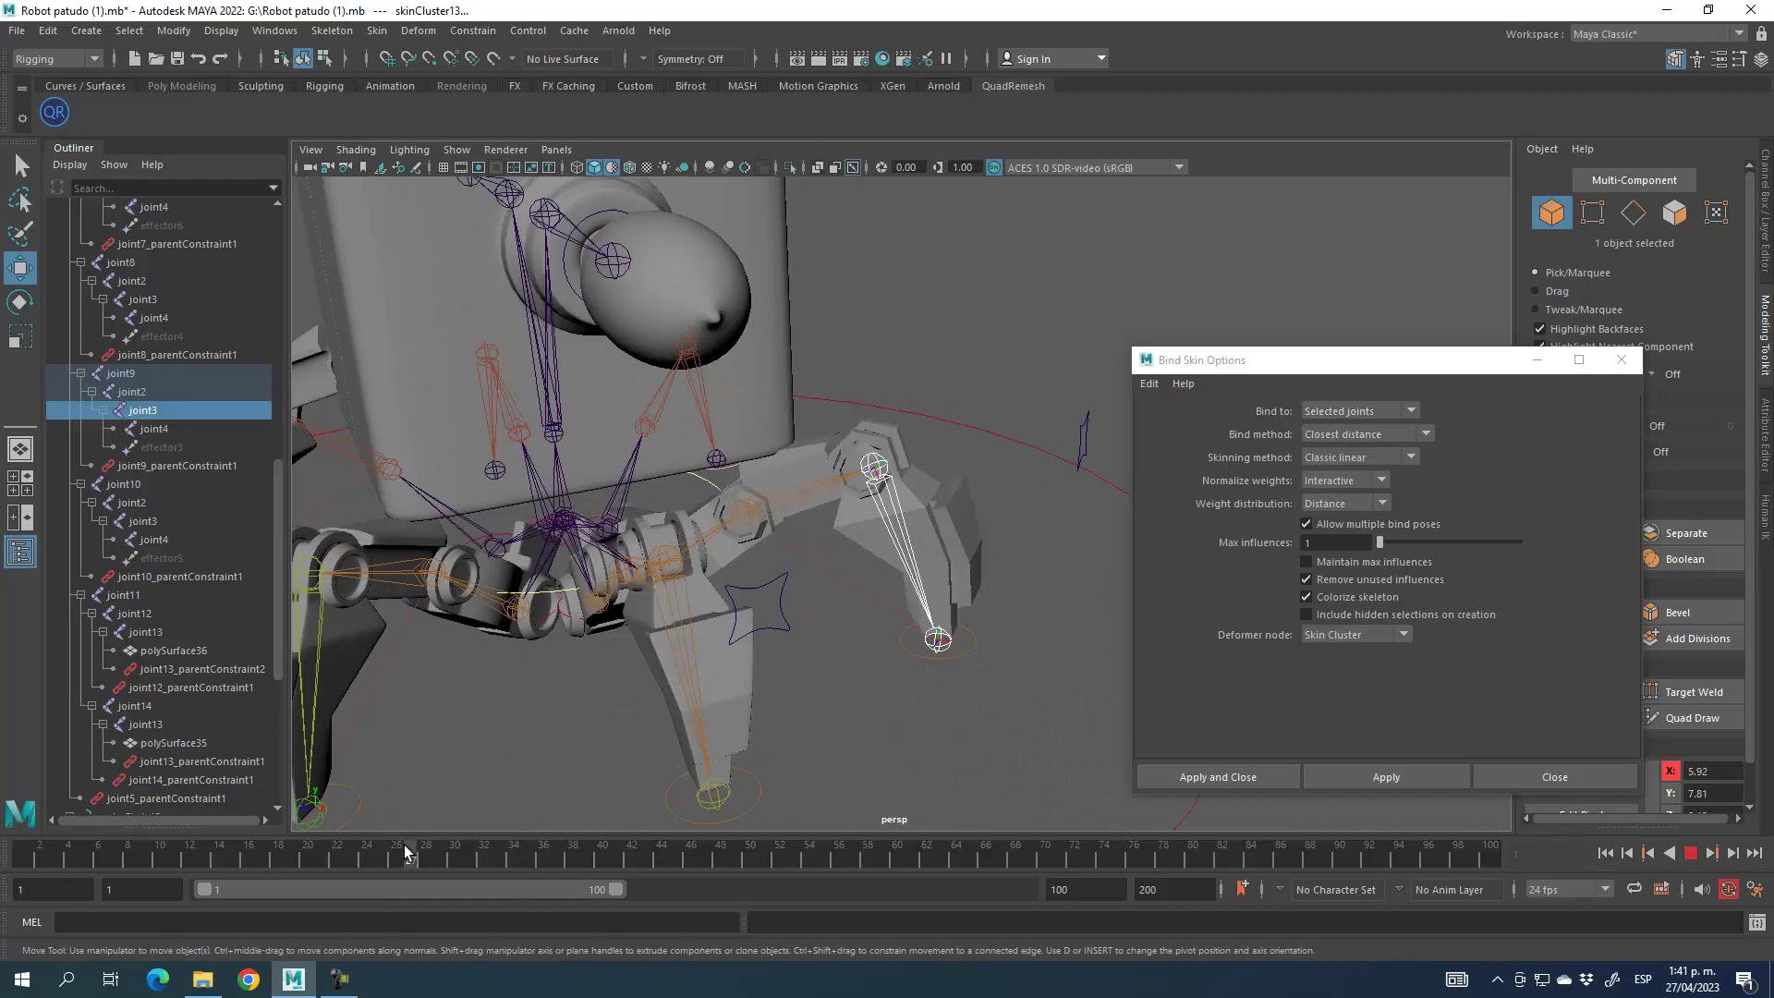
{"action": "mouse_move", "coordinate": [0, 790]}
{"action": "left_mouse_down"}
{"action": "mouse_move", "coordinate": [381, 800]}
{"action": "mouse_move", "coordinate": [14, 789]}
{"action": "left_mouse_up"}
{"action": "left_click_drag", "start_coordinate": [1024, 574], "coordinate": [773, 575], "text": "alt"}
{"action": "middle_click_drag", "start_coordinate": [772, 575], "coordinate": [435, 585], "text": "alt"}
{"action": "left_click_drag", "start_coordinate": [435, 586], "coordinate": [574, 641], "text": "alt"}
{"action": "middle_click_drag", "start_coordinate": [574, 641], "coordinate": [683, 618], "text": "alt"}
{"action": "scroll", "coordinate": [684, 617], "scroll_direction": "up", "scroll_amount": 3}
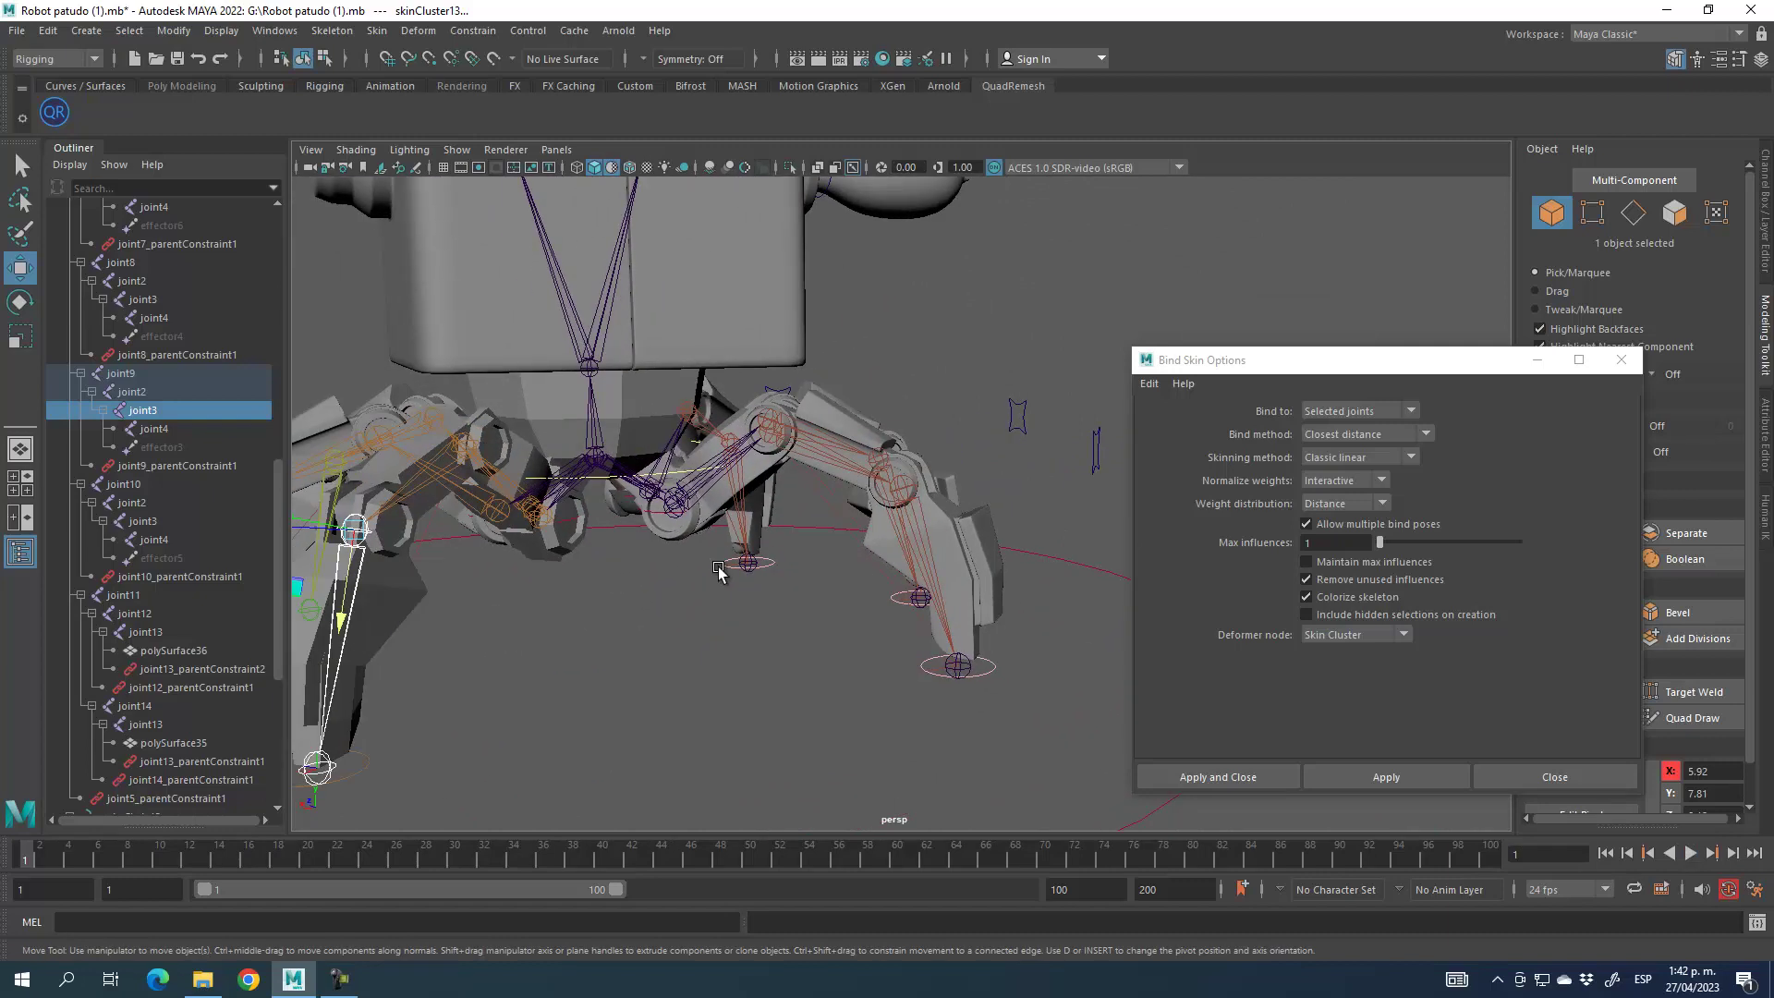